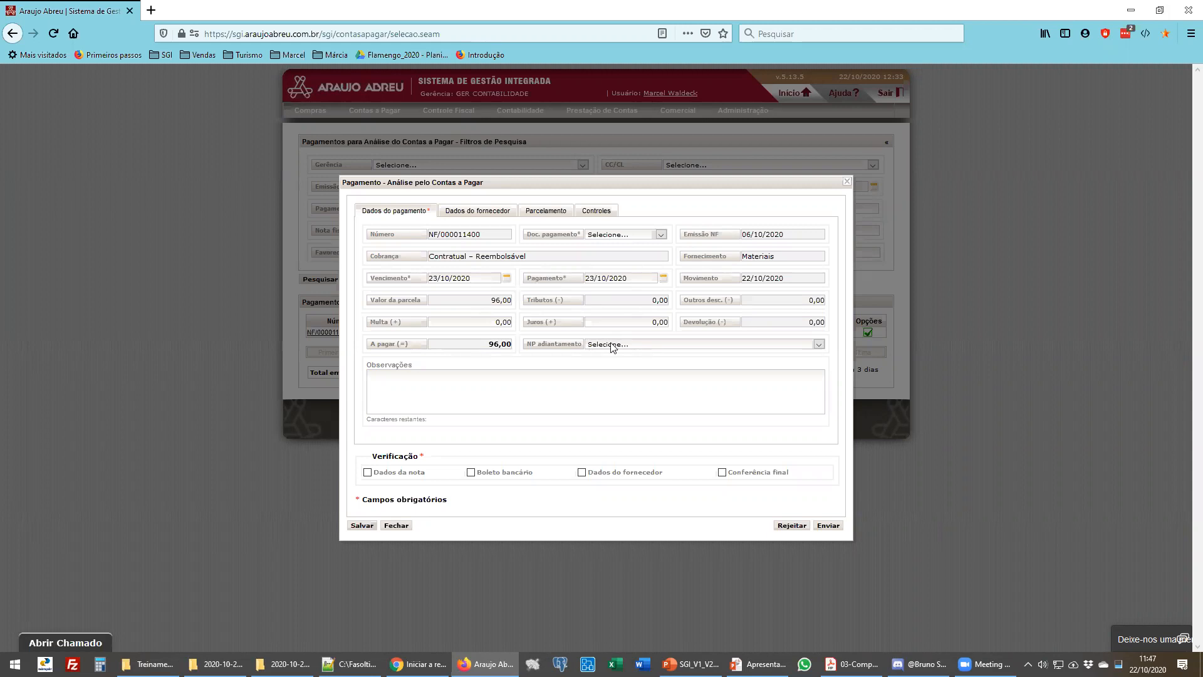
- Review the options available in the advance-note field
{"action": "left_click", "coordinate": [612, 347]}
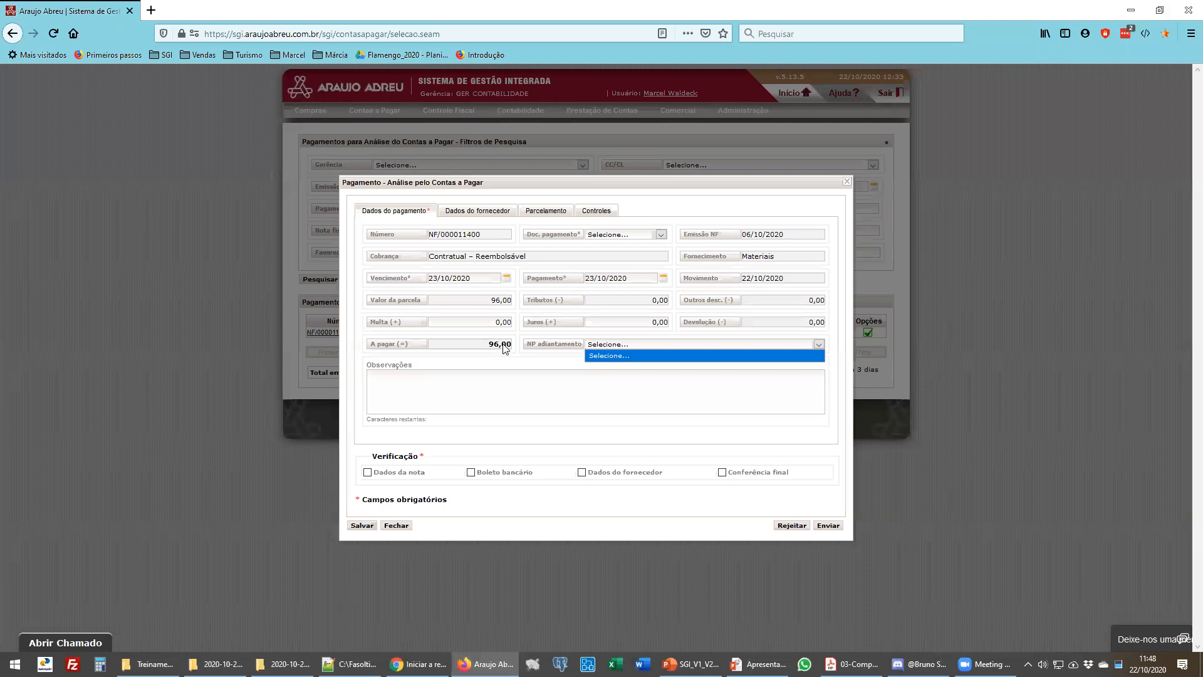
{"action": "left_click", "coordinate": [545, 361]}
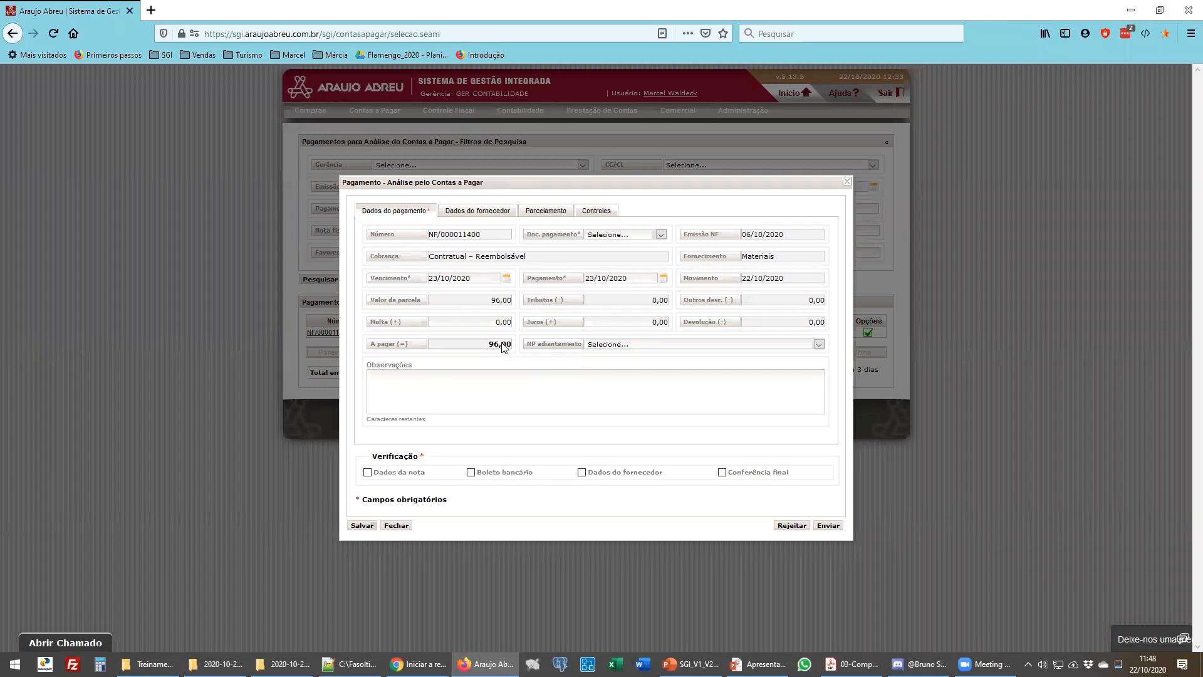
{"action": "left_click", "coordinate": [598, 345]}
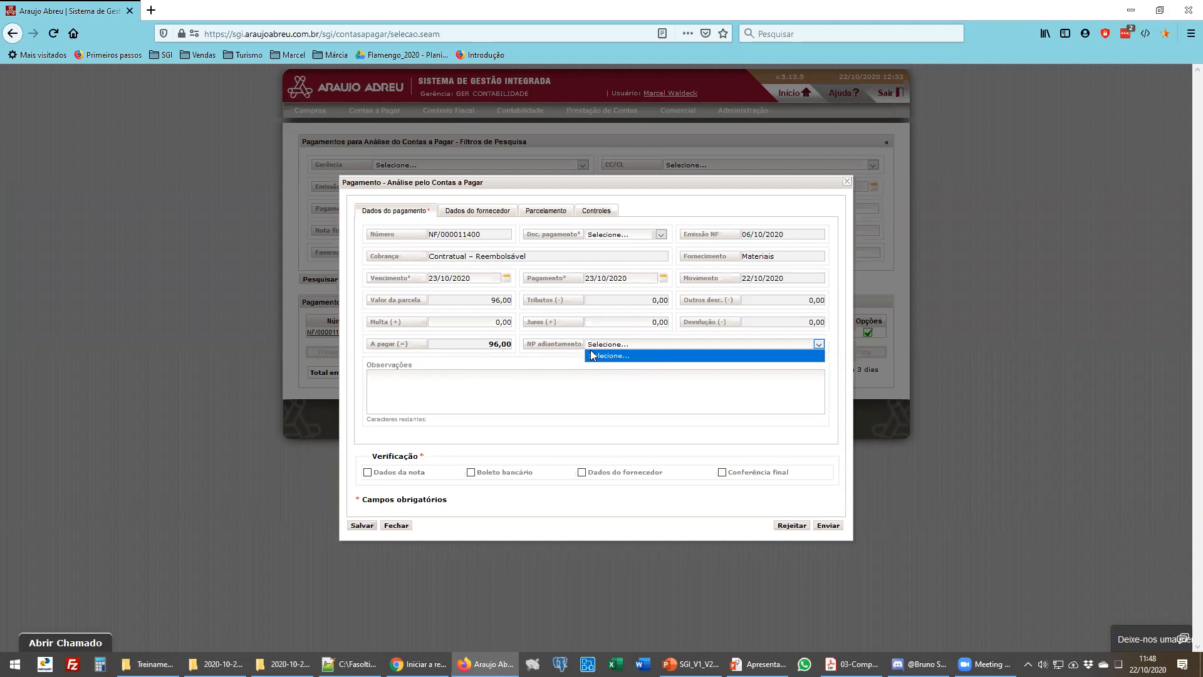
{"action": "left_click", "coordinate": [499, 386]}
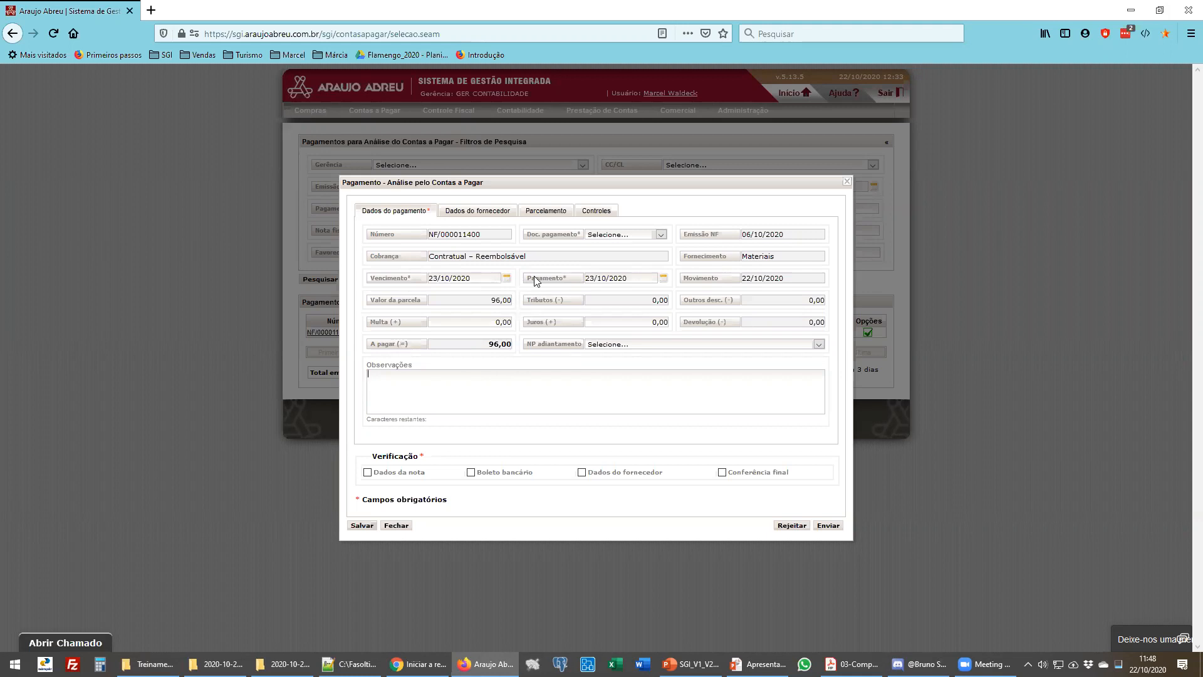
- Tick the Dados da nota and Boleto bancário verification checkboxes
{"action": "left_click", "coordinate": [410, 389]}
{"action": "mouse_move", "coordinate": [397, 471]}
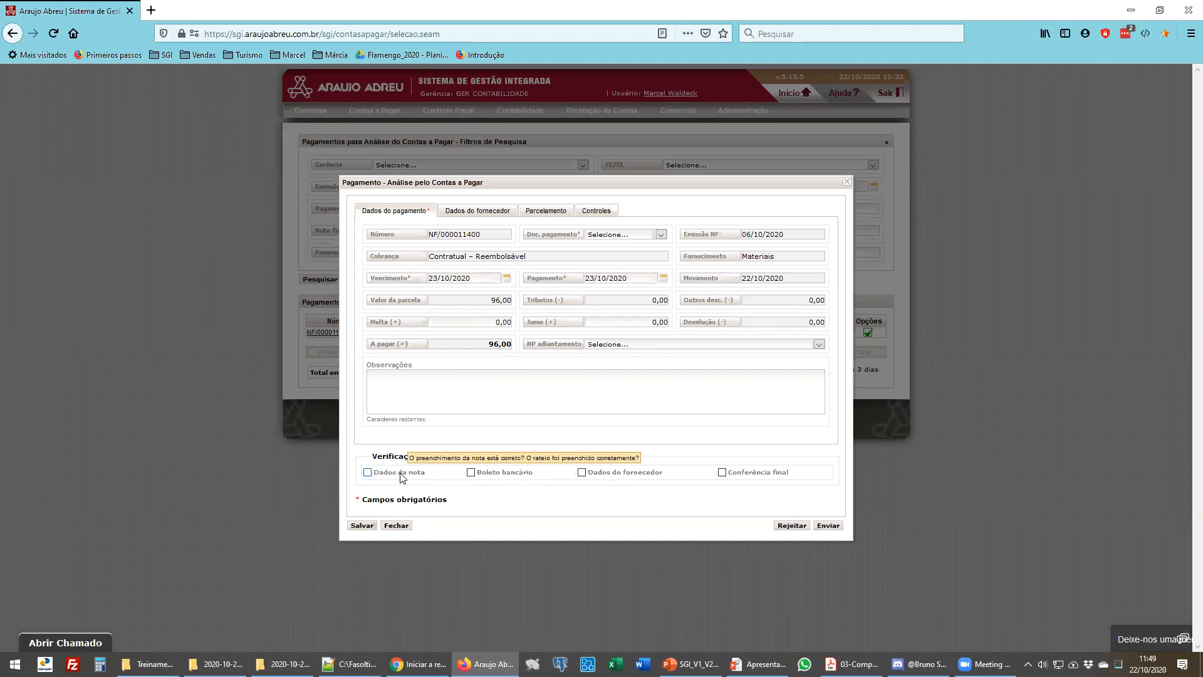
{"action": "left_click", "coordinate": [368, 473]}
{"action": "mouse_move", "coordinate": [492, 478]}
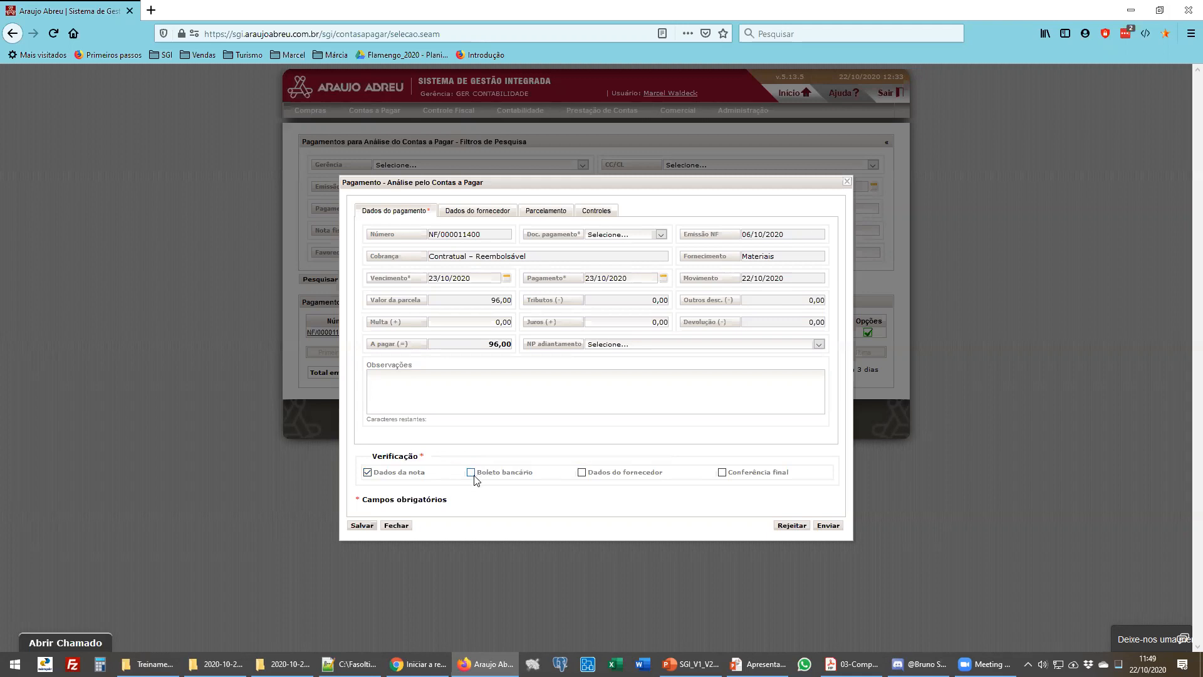
{"action": "left_click", "coordinate": [473, 476]}
- Set the payment document type to TED and tick the remaining verification checkboxes
{"action": "left_click", "coordinate": [598, 237]}
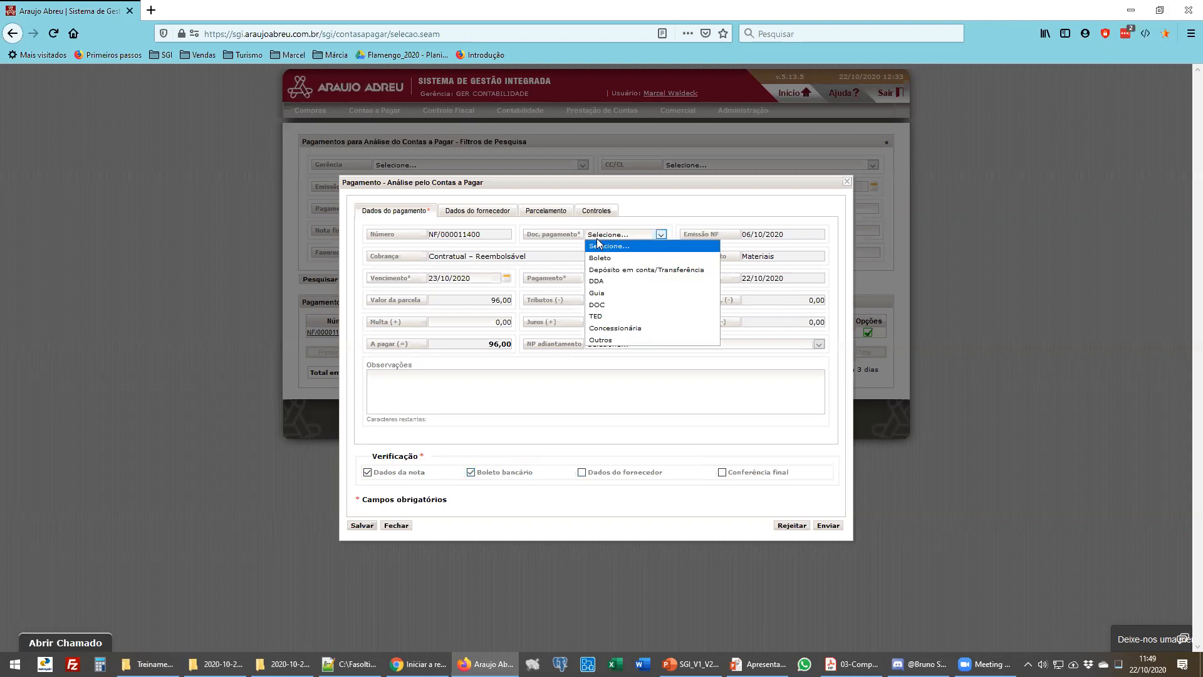
{"action": "left_click", "coordinate": [602, 316]}
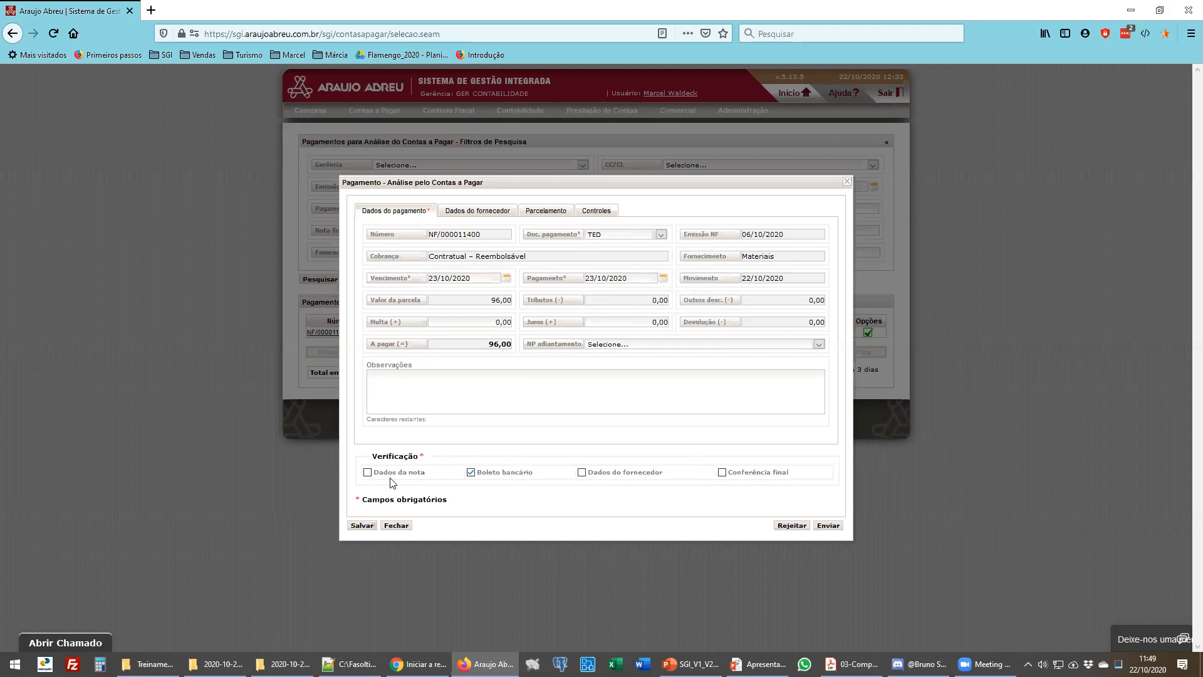
{"action": "left_click", "coordinate": [368, 473]}
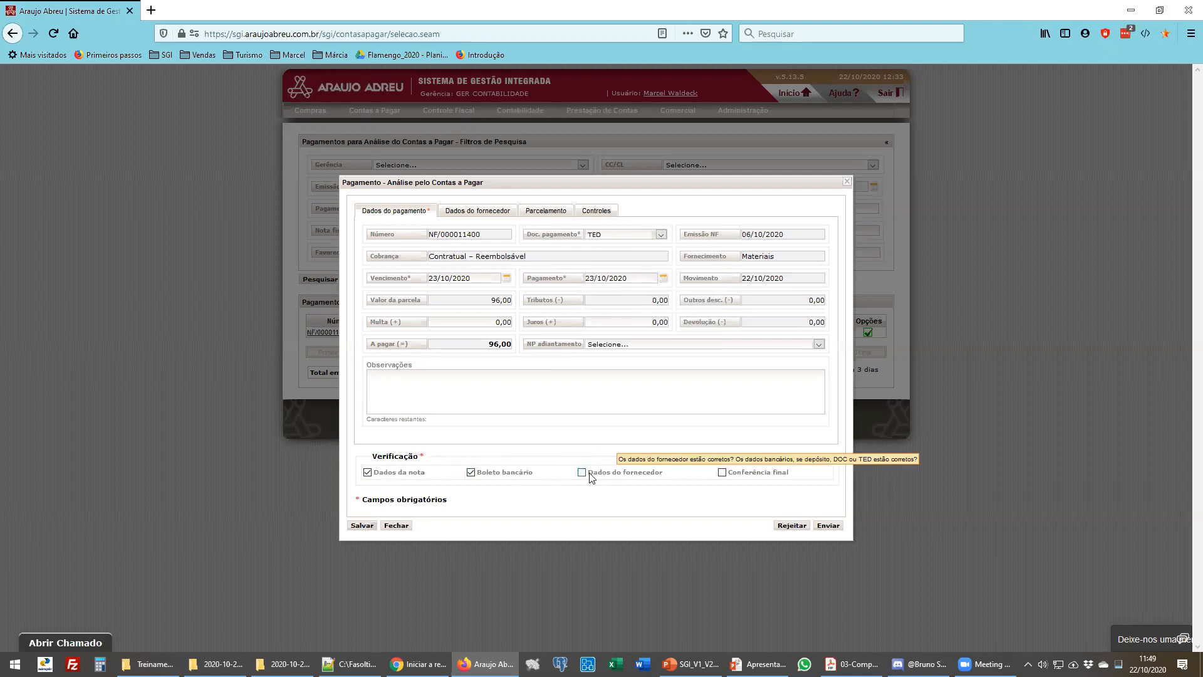
{"action": "left_click", "coordinate": [752, 477]}
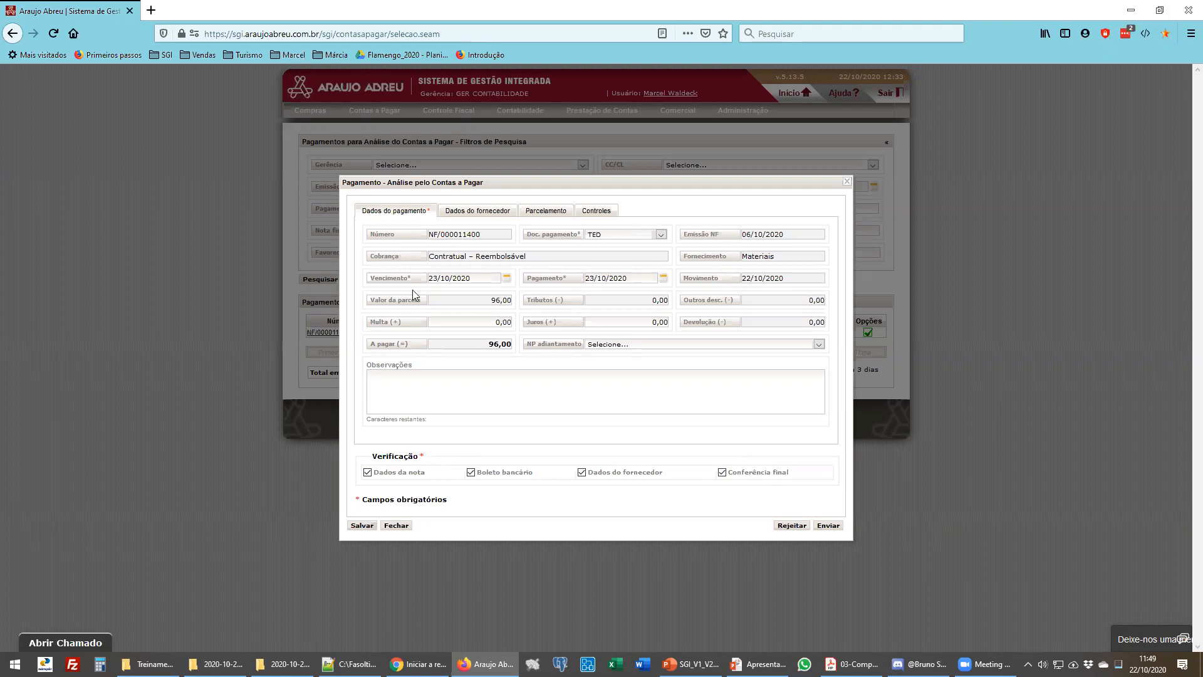
- Review the supplier data tab with the registered bank account
{"action": "left_click", "coordinate": [484, 216]}
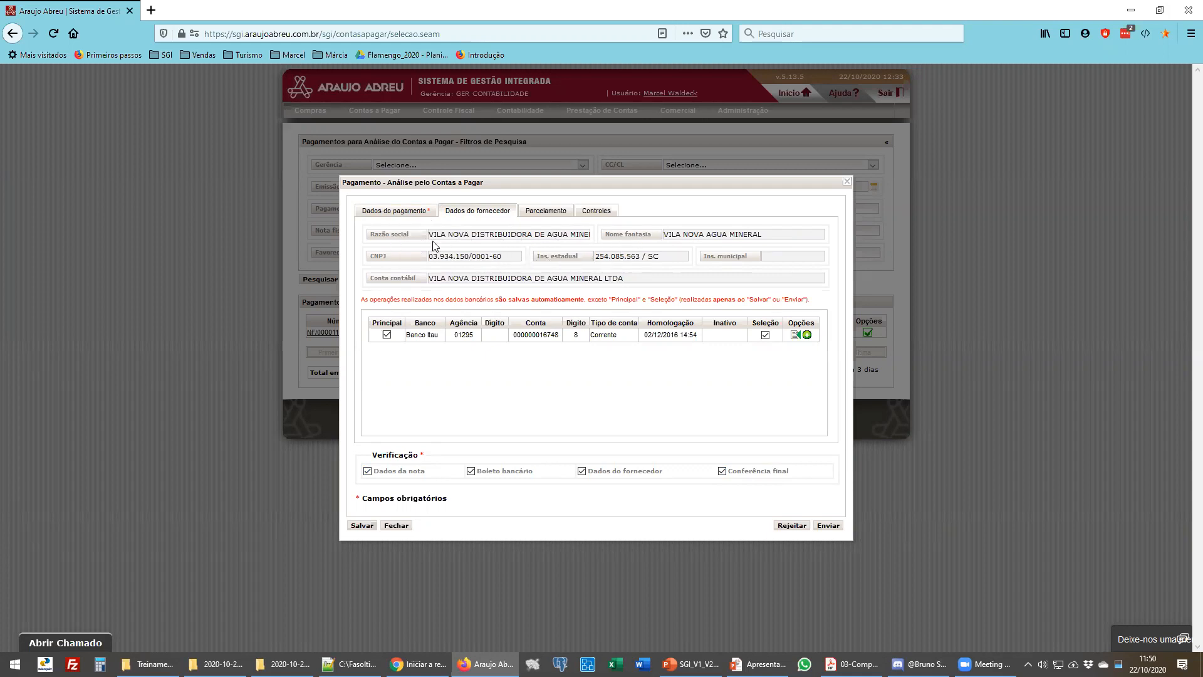
{"action": "left_click", "coordinate": [416, 213]}
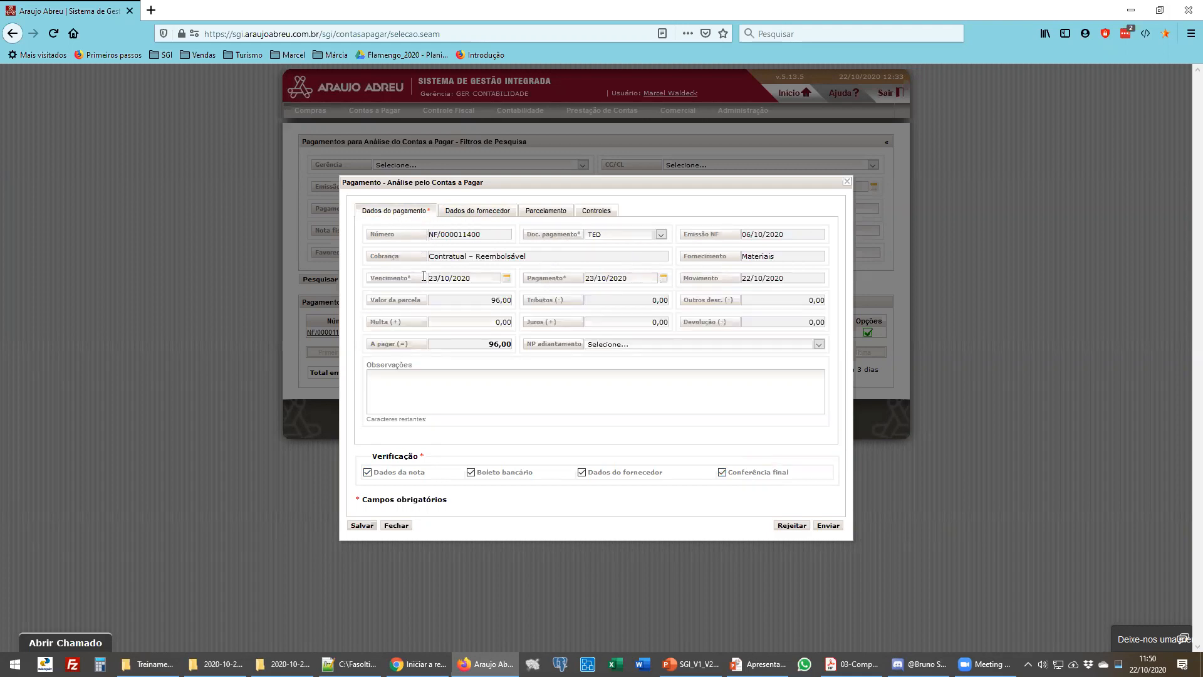
{"action": "left_click", "coordinate": [491, 215]}
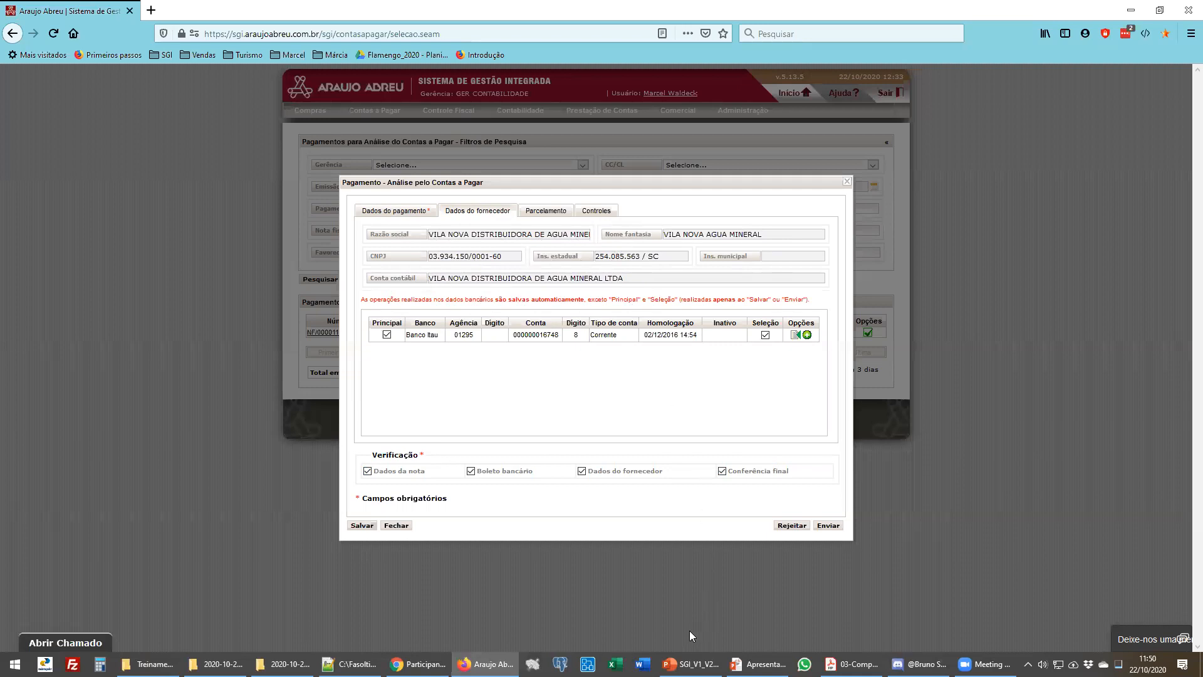
- Switch to PowerPoint and present the Contas a Pagar slide and the payments macro-flow slide
{"action": "left_click", "coordinate": [691, 664]}
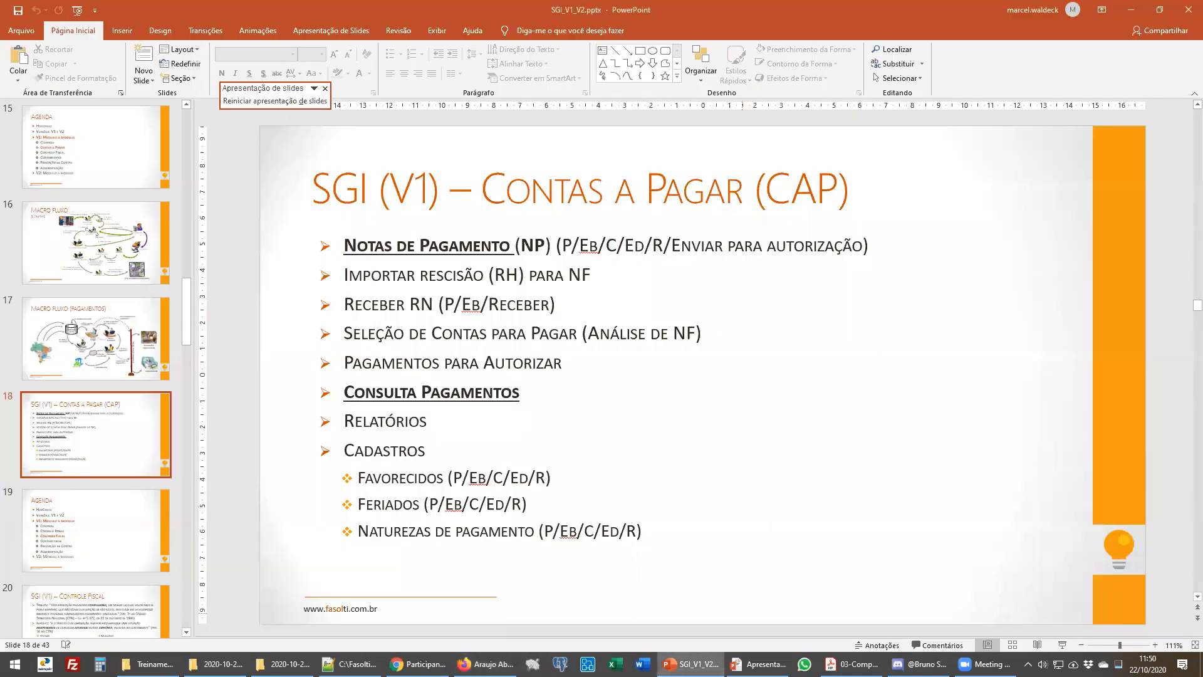
{"action": "key", "text": "shift+F5"}
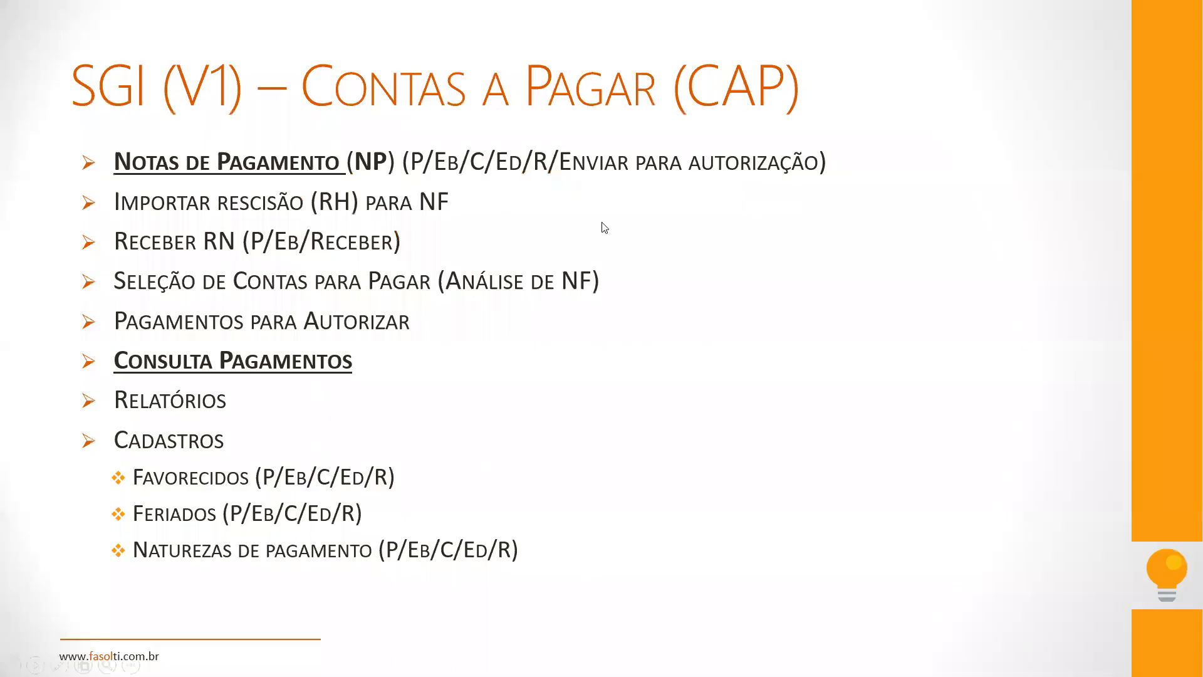
{"action": "key", "text": "Right"}
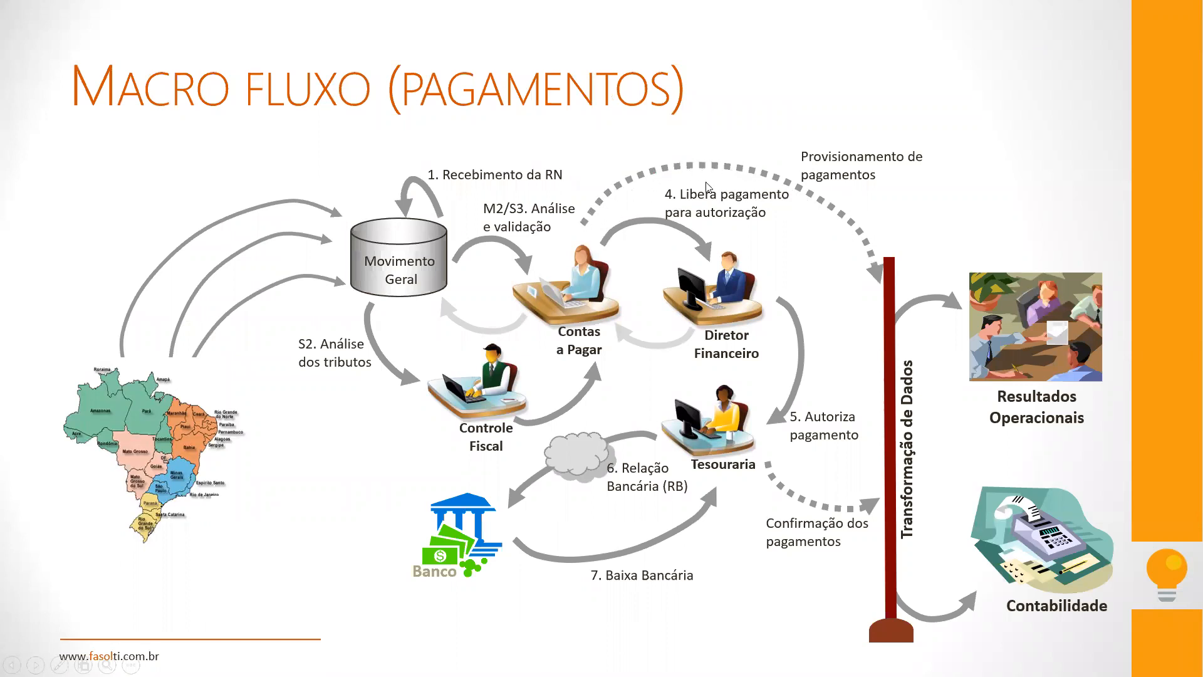
- Return to the browser and compare the payment data and supplier data tabs
{"action": "key", "text": "alt+Tab"}
{"action": "key", "text": "alt+Tab"}
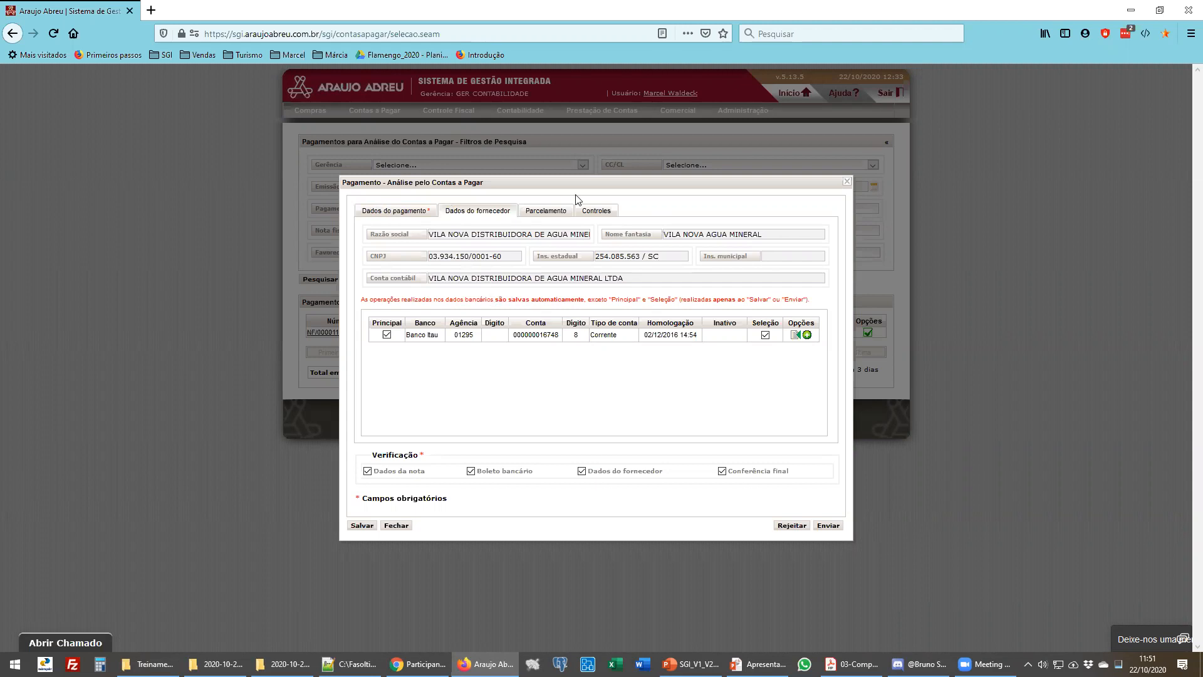
{"action": "left_click", "coordinate": [401, 213]}
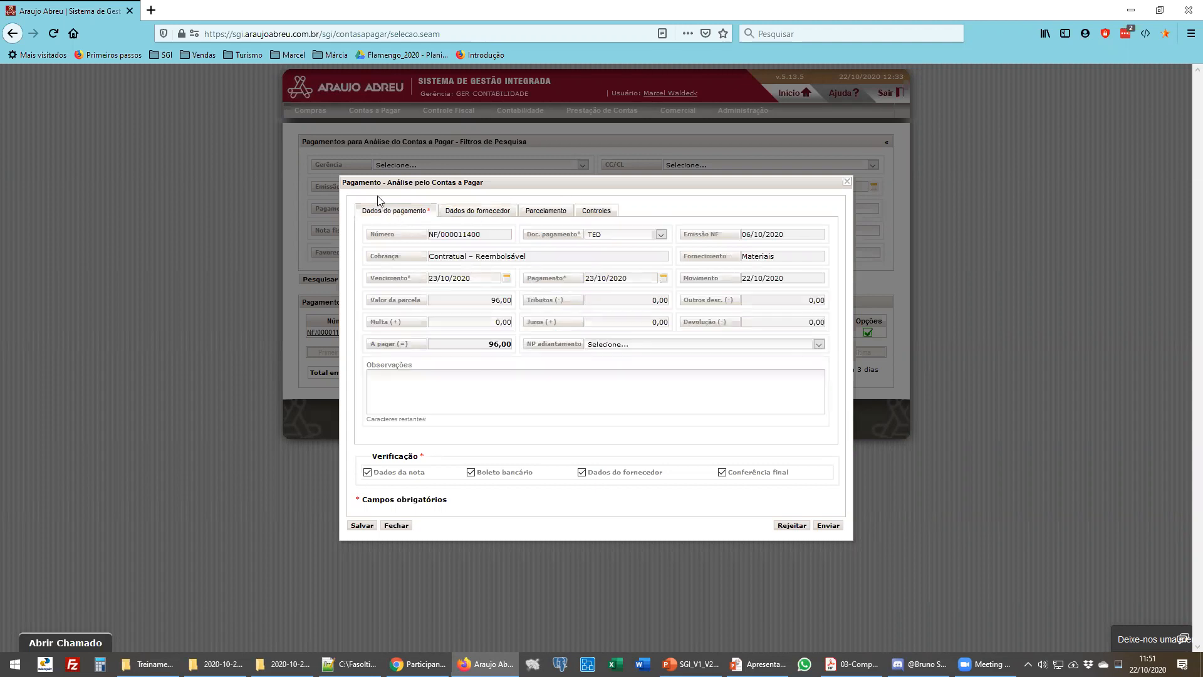
{"action": "left_click", "coordinate": [476, 213]}
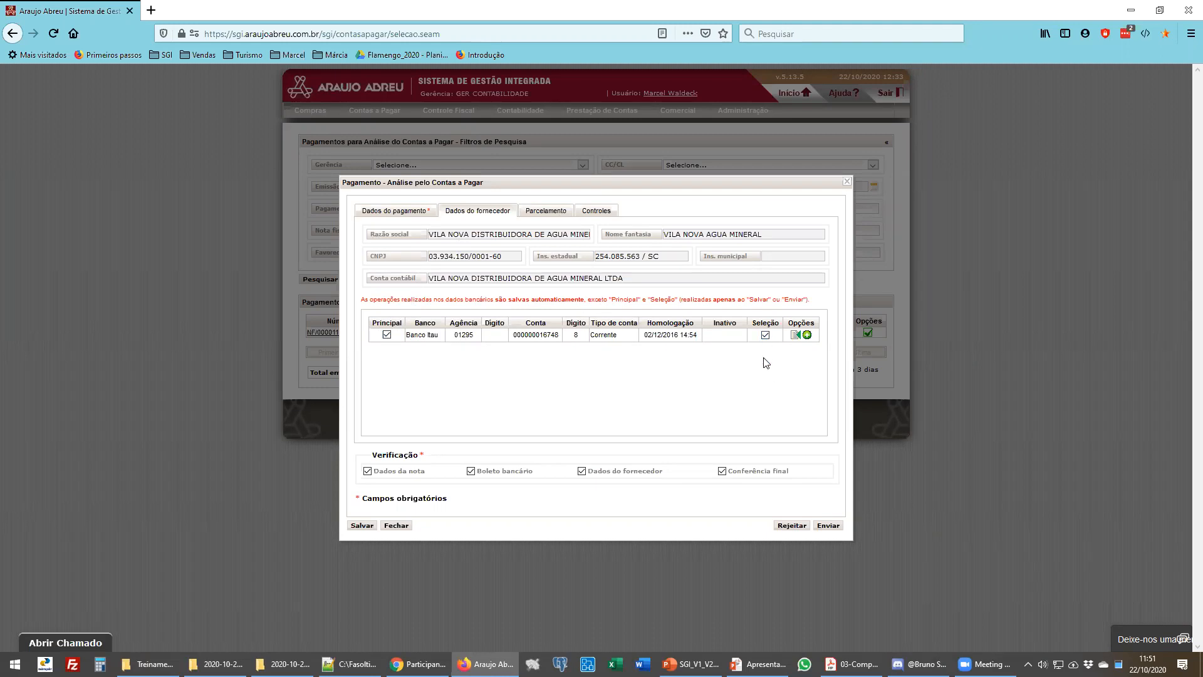
{"action": "left_click", "coordinate": [426, 213]}
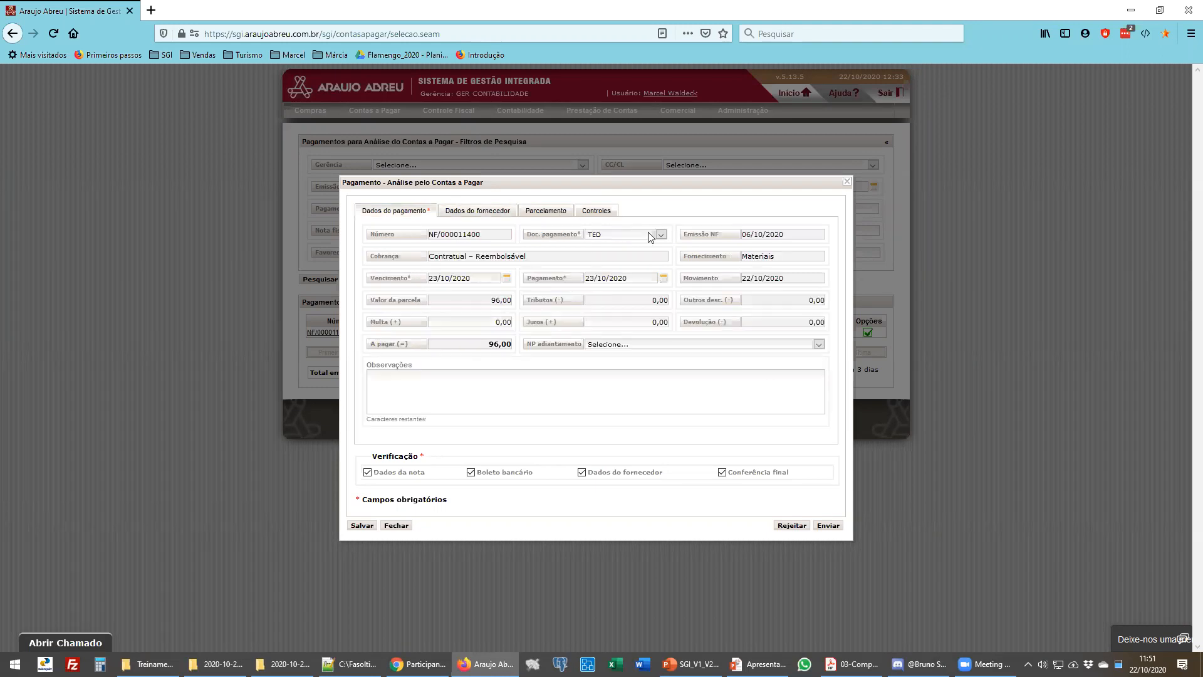
{"action": "left_click", "coordinate": [479, 213]}
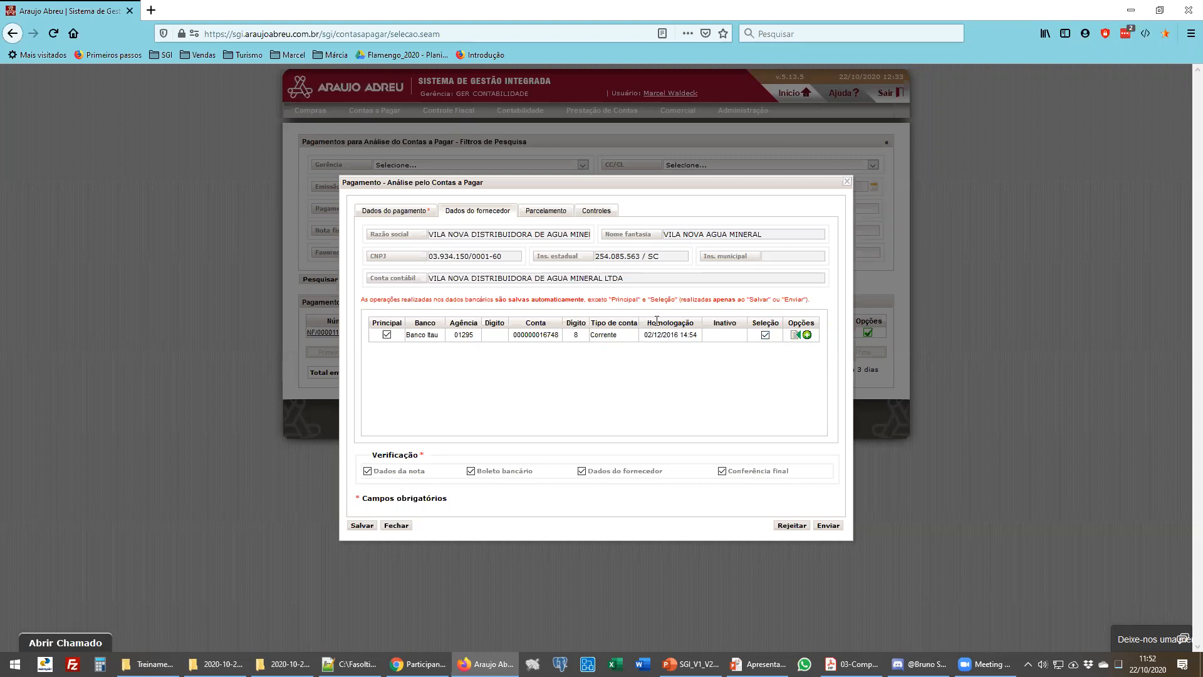
- Highlight the homologation column, bank and homologation date of the supplier's bank account row
{"action": "left_click_drag", "start_coordinate": [647, 322], "coordinate": [698, 323]}
{"action": "left_click", "coordinate": [667, 355]}
{"action": "left_click_drag", "start_coordinate": [418, 335], "coordinate": [468, 335]}
{"action": "left_click", "coordinate": [500, 381]}
{"action": "left_click_drag", "start_coordinate": [646, 336], "coordinate": [690, 334]}
{"action": "left_click", "coordinate": [663, 381]}
- Browse the payment data, supplier data and instalment tabs of the payment dialog
{"action": "left_click", "coordinate": [411, 213]}
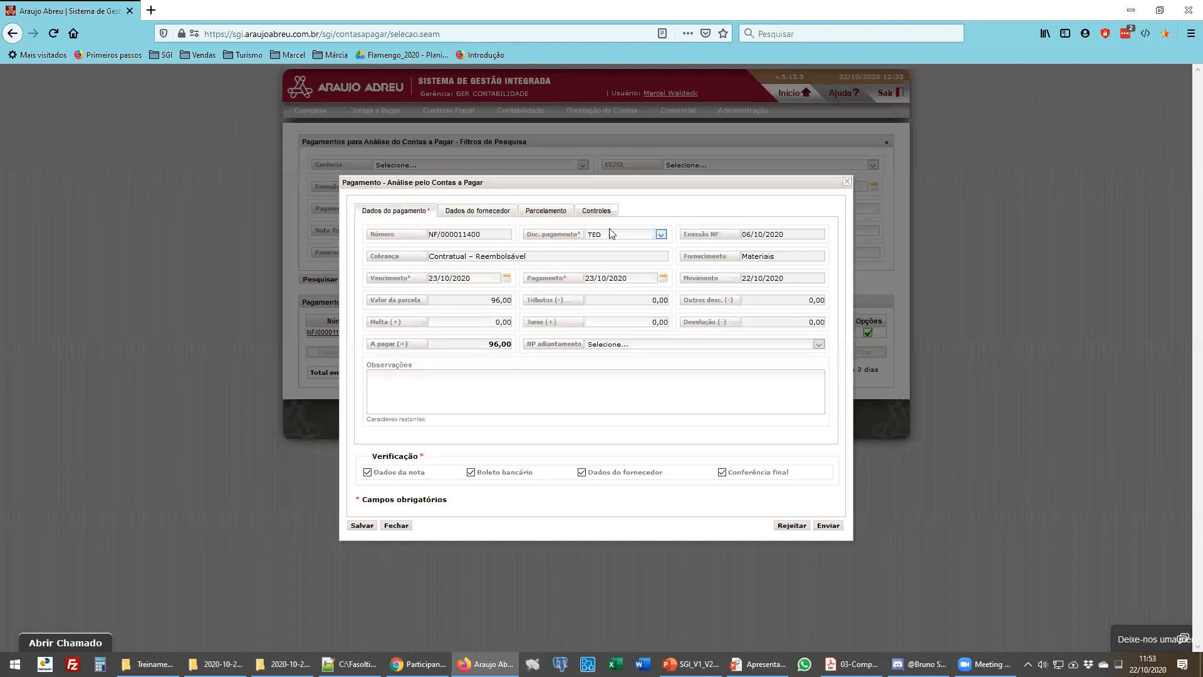
{"action": "left_click", "coordinate": [470, 213]}
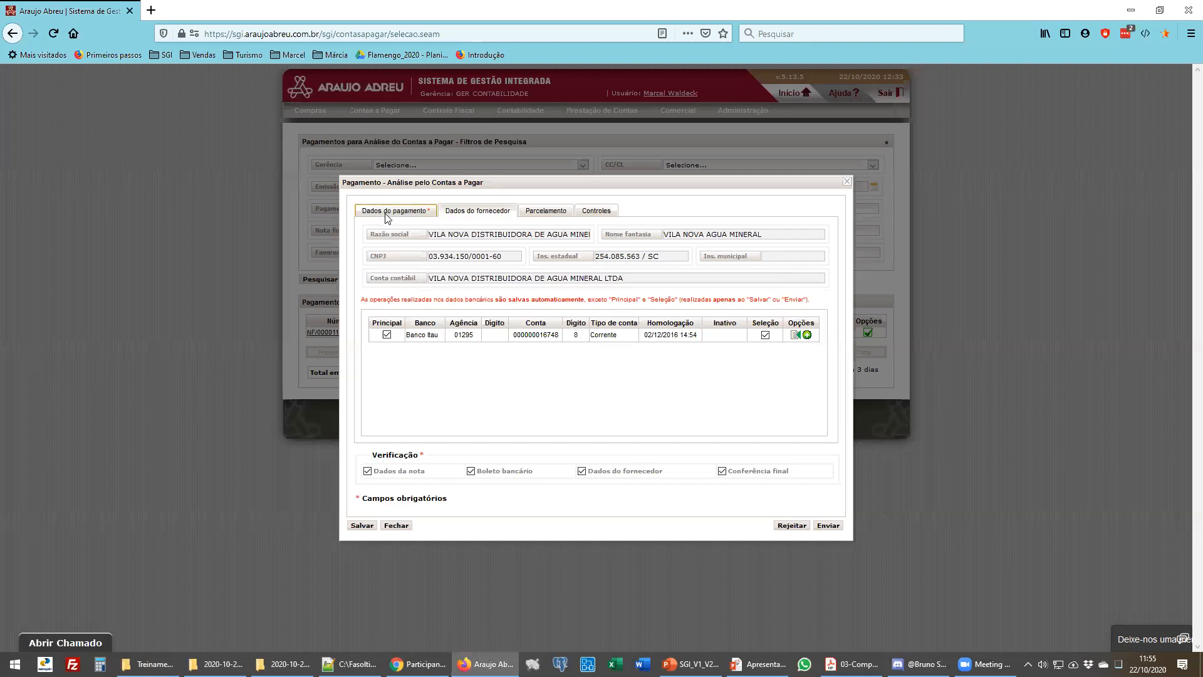
{"action": "left_click", "coordinate": [386, 213]}
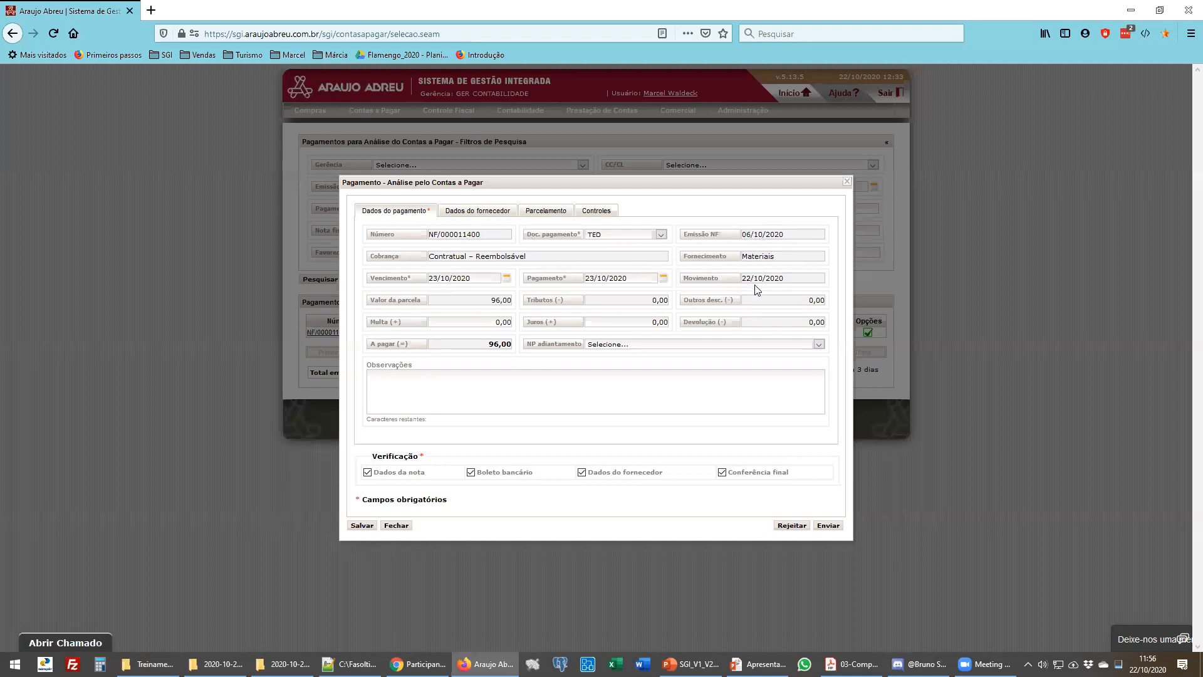
{"action": "left_click", "coordinate": [503, 213]}
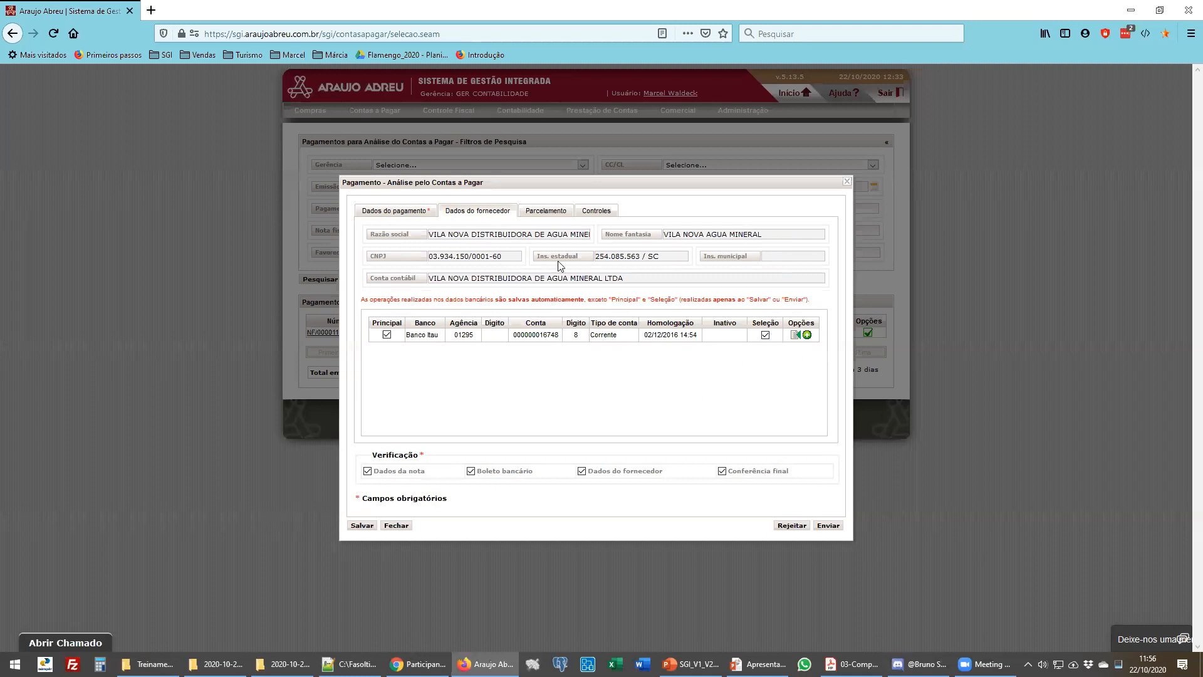
{"action": "left_click", "coordinate": [539, 214]}
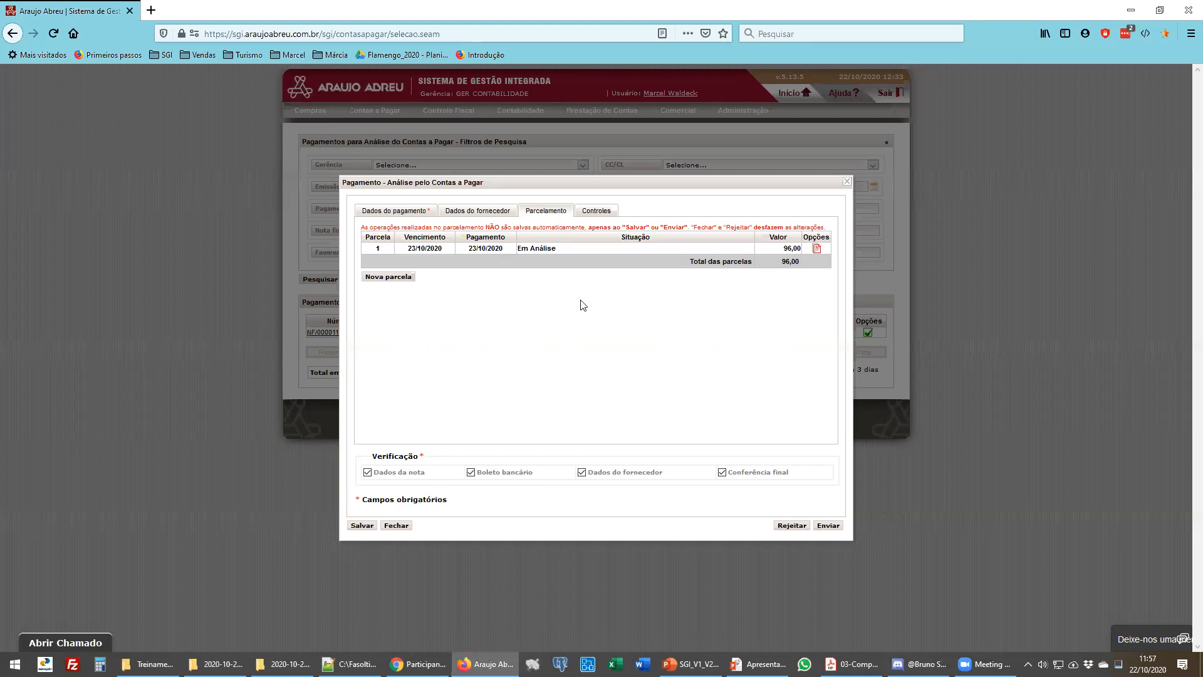
- Examine the Controles tab and the hints of each verification checkbox, then revisit the payment and supplier tabs
{"action": "left_click", "coordinate": [603, 213]}
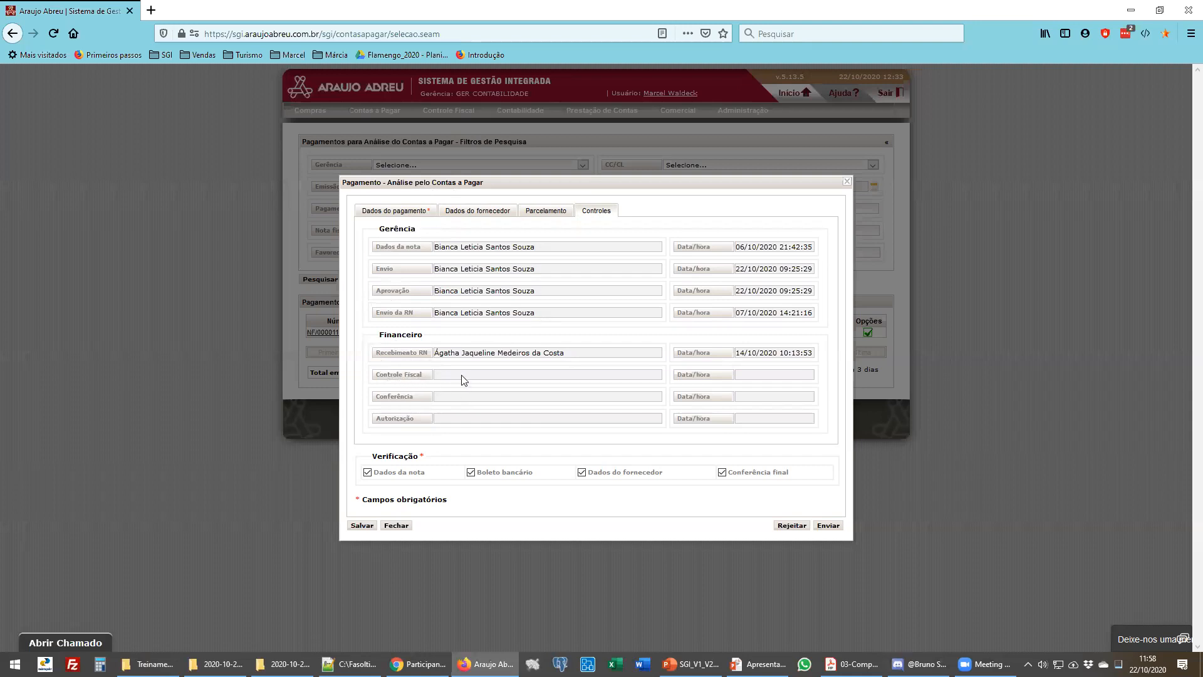
{"action": "mouse_move", "coordinate": [406, 480]}
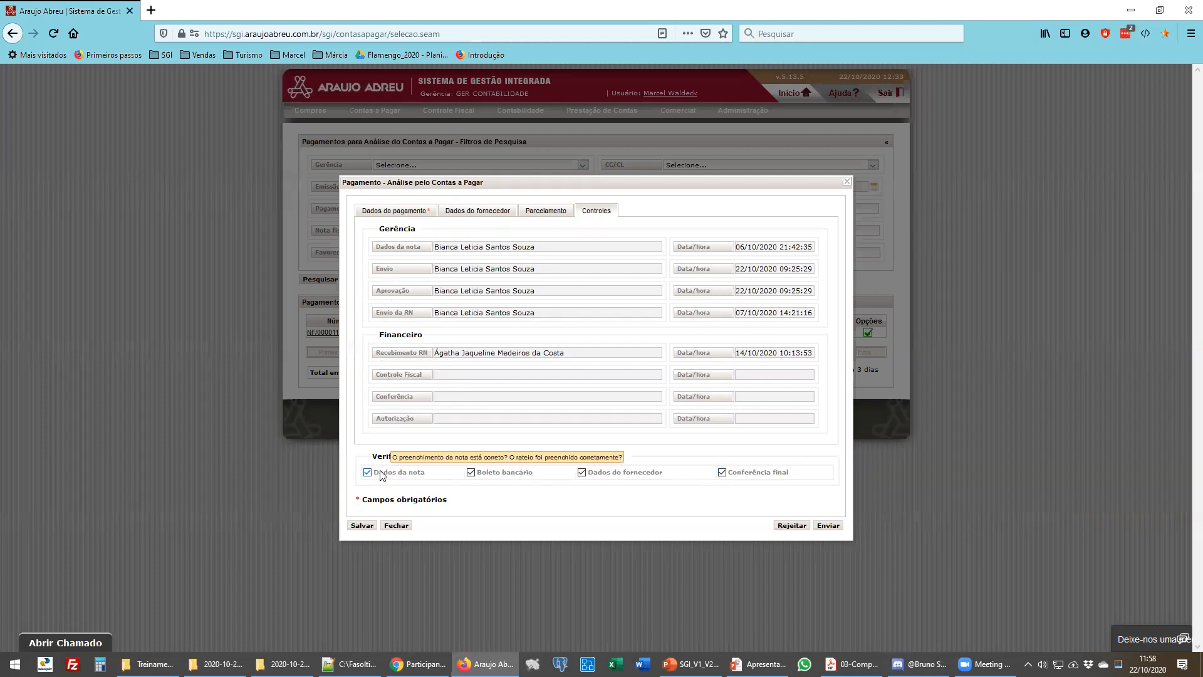
{"action": "mouse_move", "coordinate": [509, 478]}
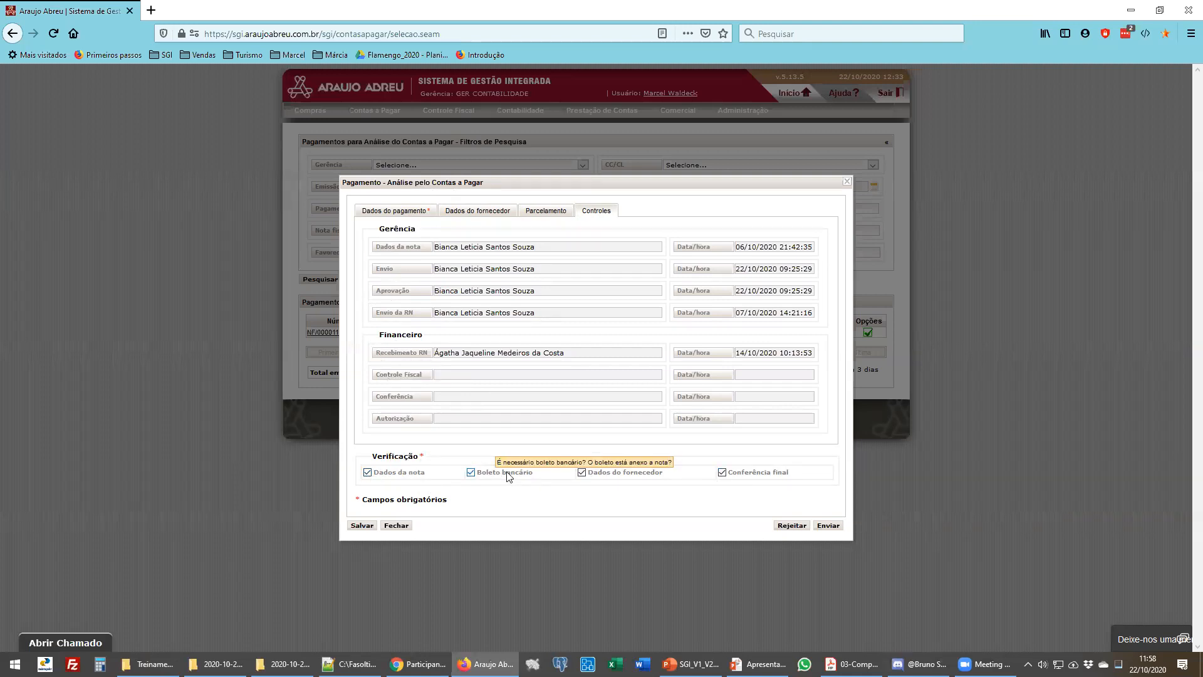
{"action": "mouse_move", "coordinate": [606, 478]}
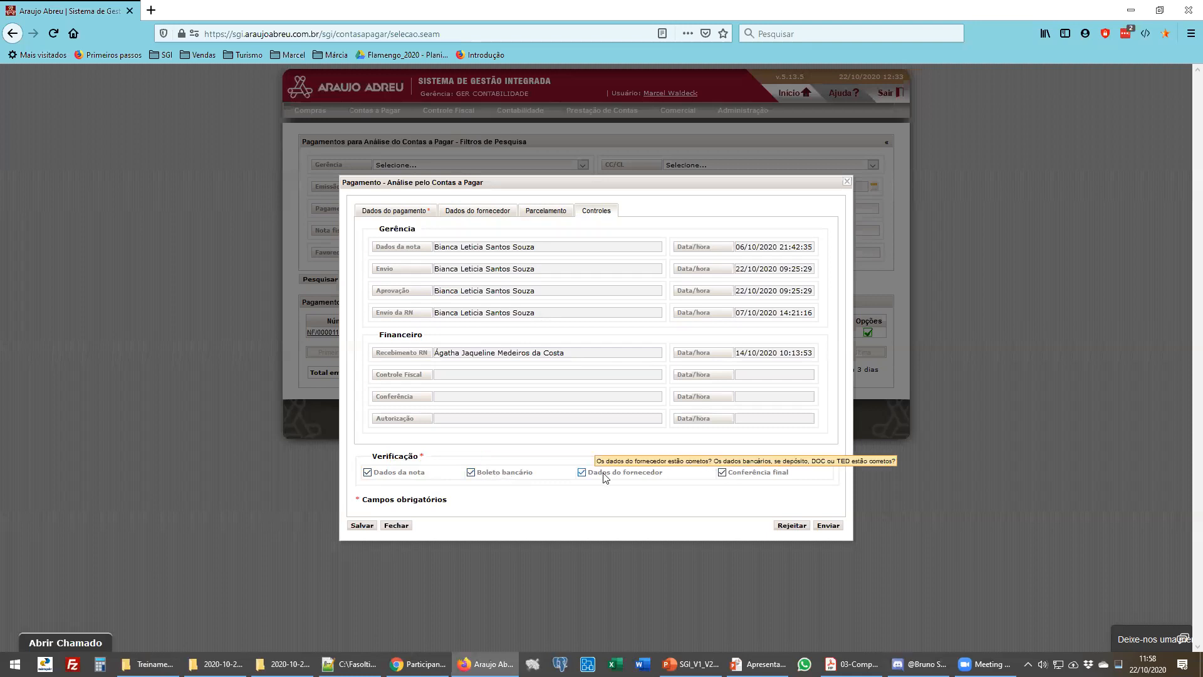
{"action": "left_click", "coordinate": [426, 211]}
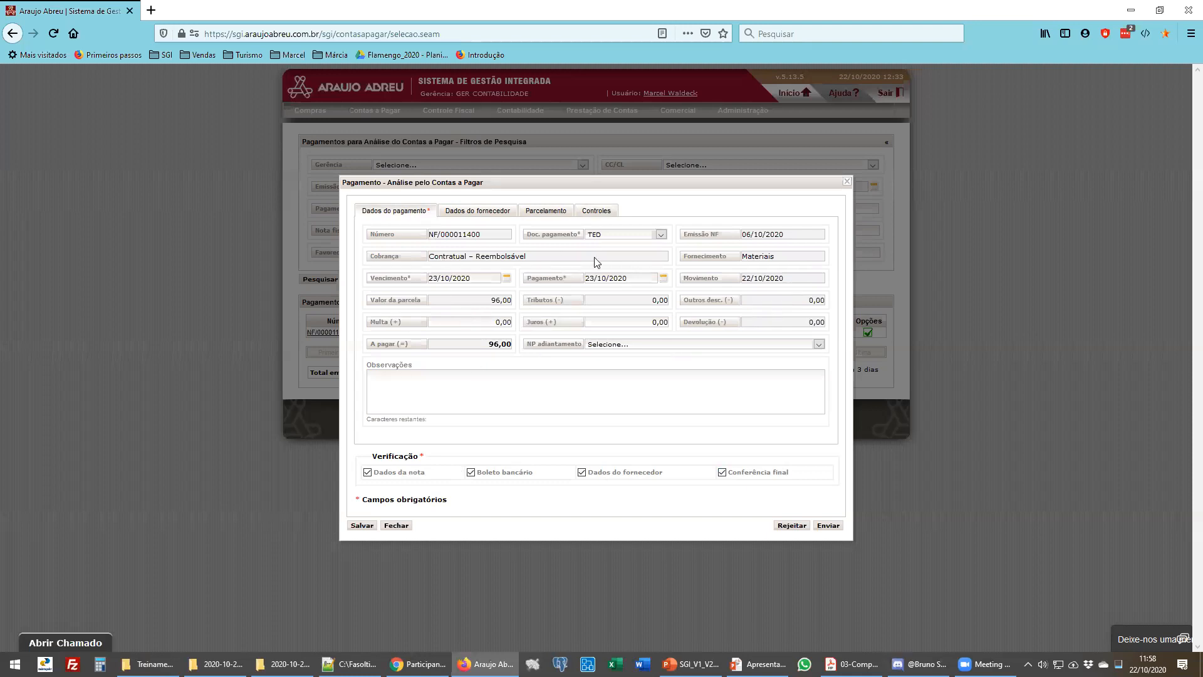
{"action": "mouse_move", "coordinate": [501, 489]}
{"action": "left_click", "coordinate": [467, 213]}
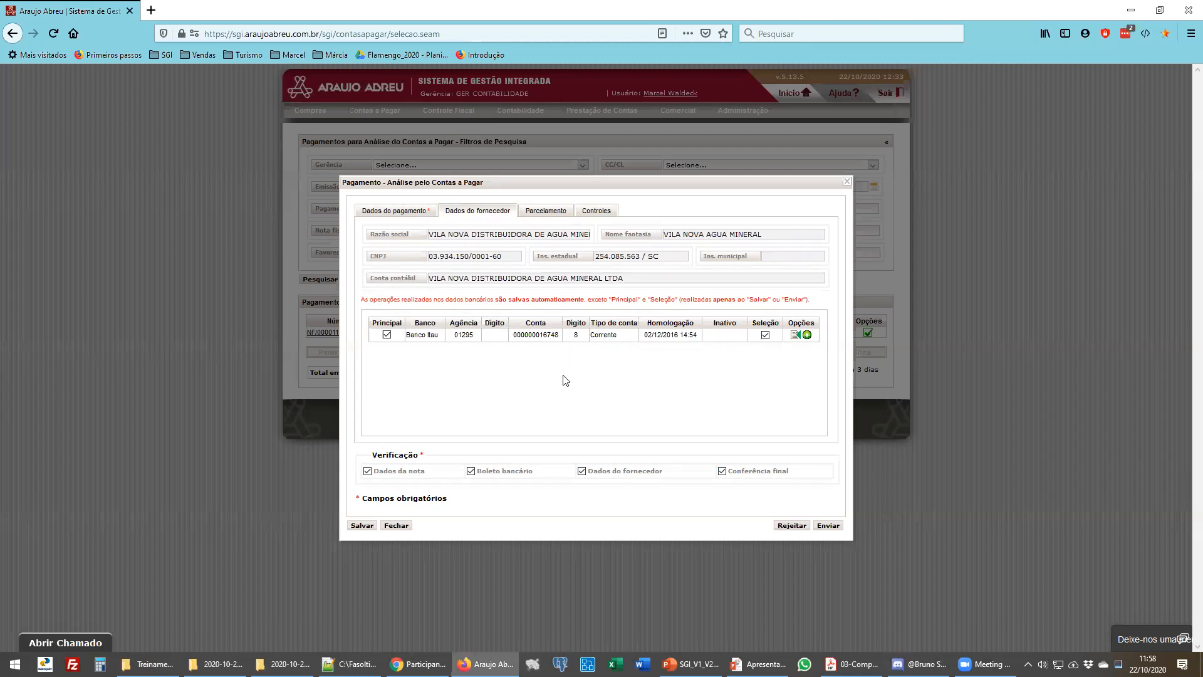
{"action": "left_click", "coordinate": [424, 212]}
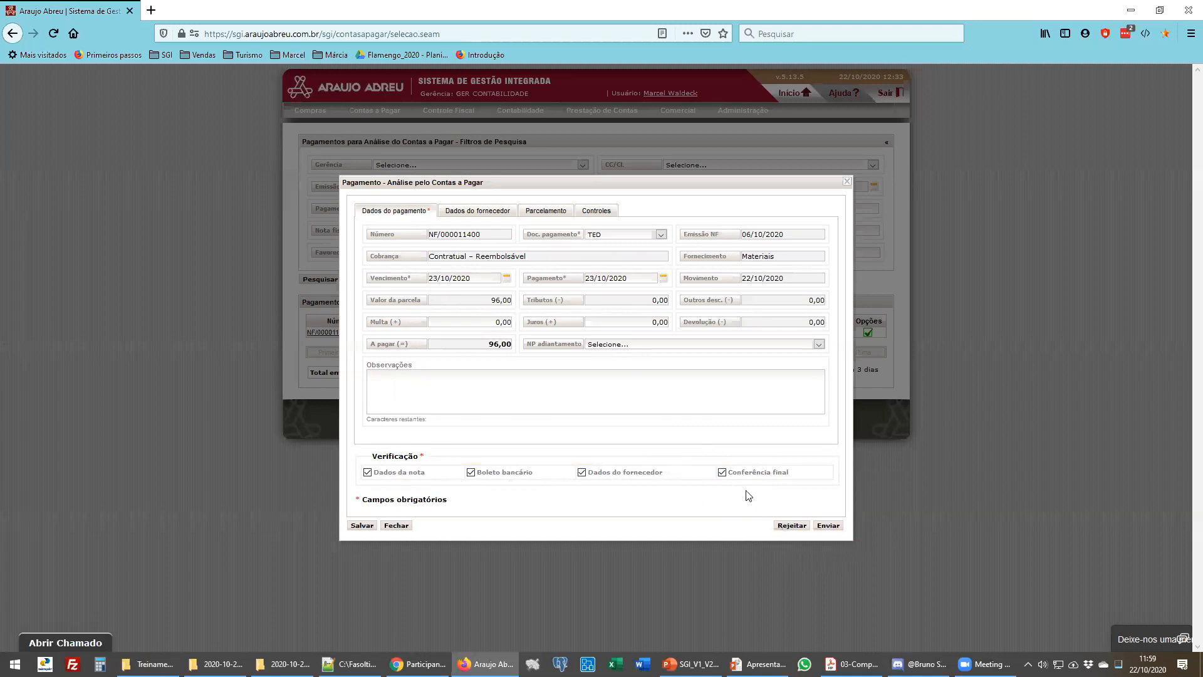
- Start rejecting the payment and add Quantidade as a return reason
{"action": "left_click", "coordinate": [787, 528]}
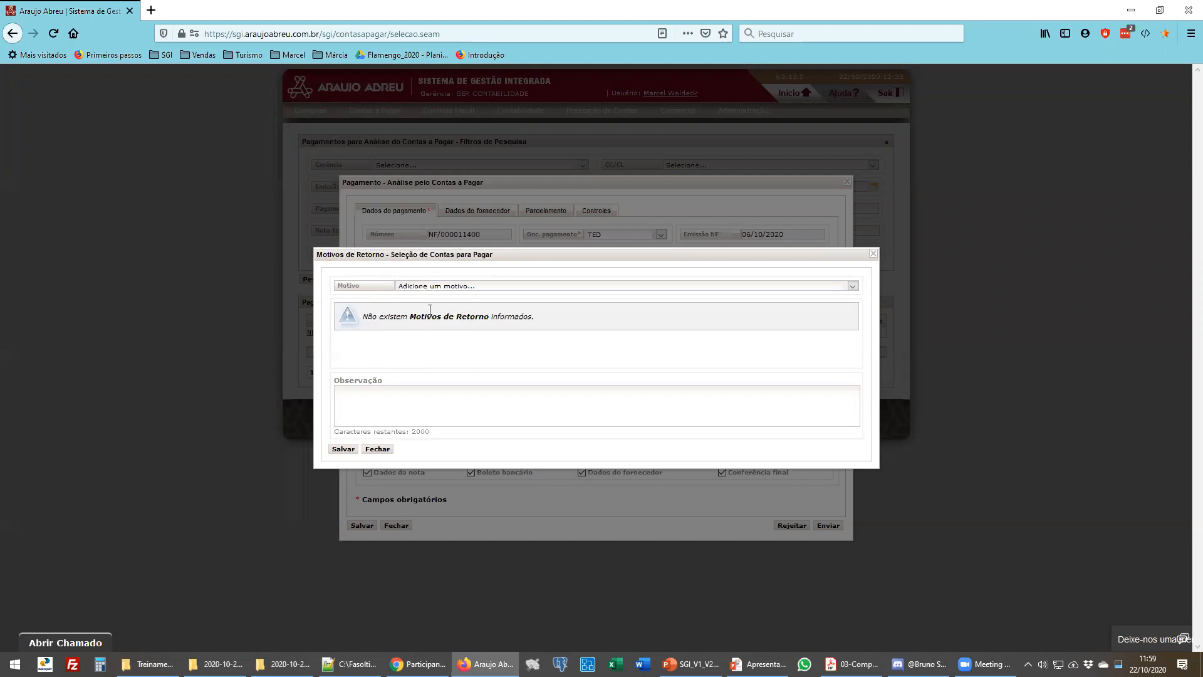
{"action": "left_click", "coordinate": [426, 287]}
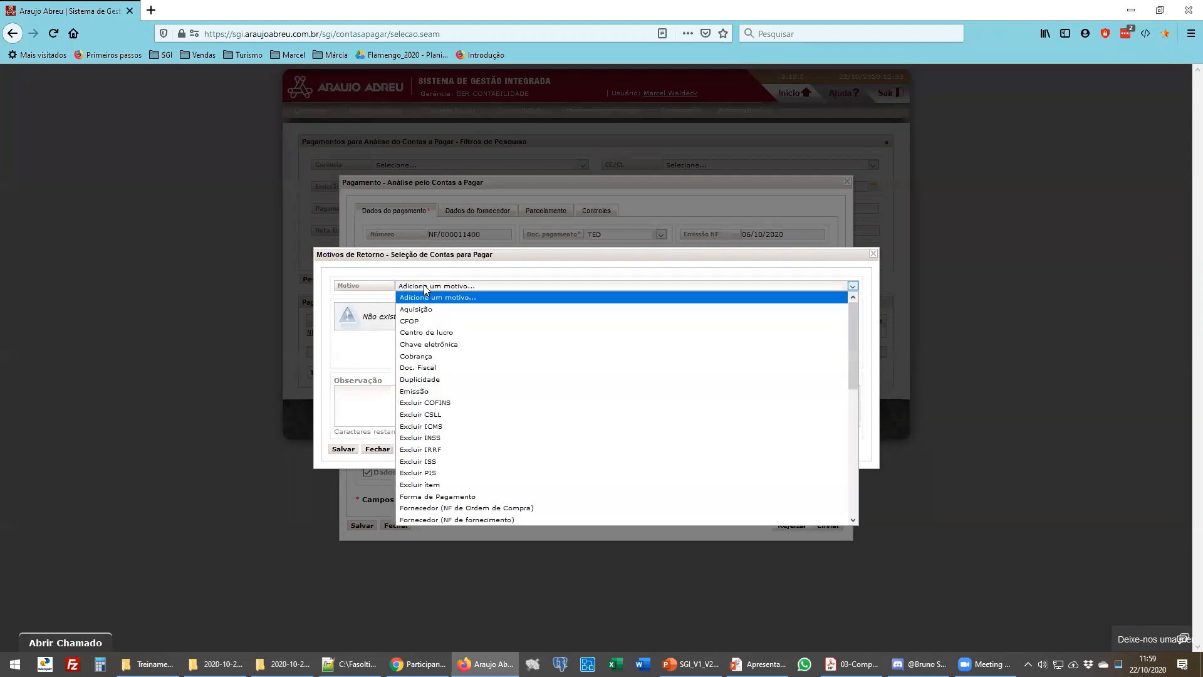
{"action": "scroll", "coordinate": [428, 311], "scroll_direction": "down", "scroll_amount": 9}
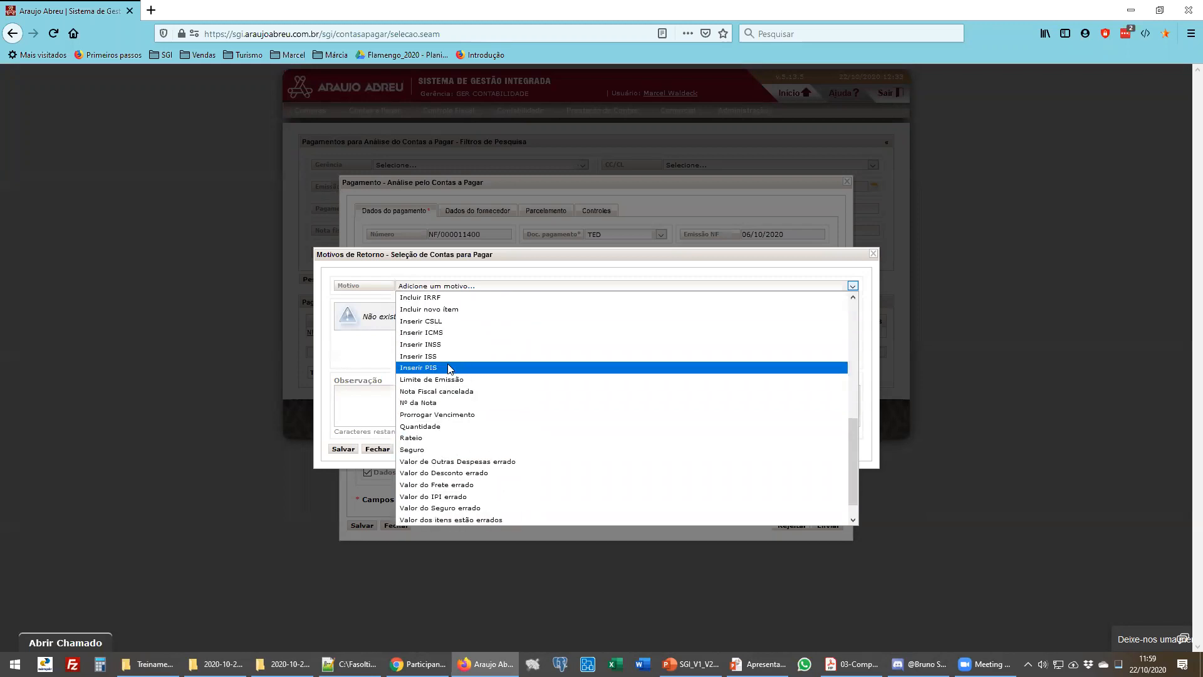
{"action": "left_click", "coordinate": [441, 427]}
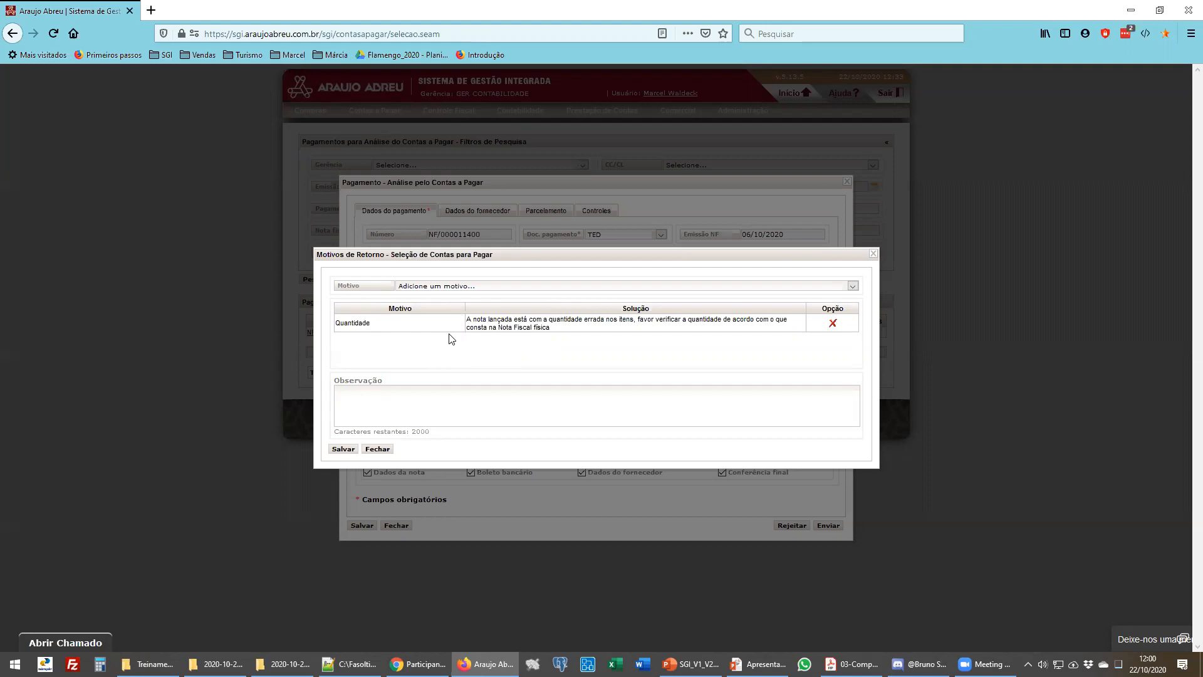
- Add Duplicidade as a second return reason and enter sample text vgdfdfsfgfgfg in the observation
{"action": "left_click", "coordinate": [495, 285]}
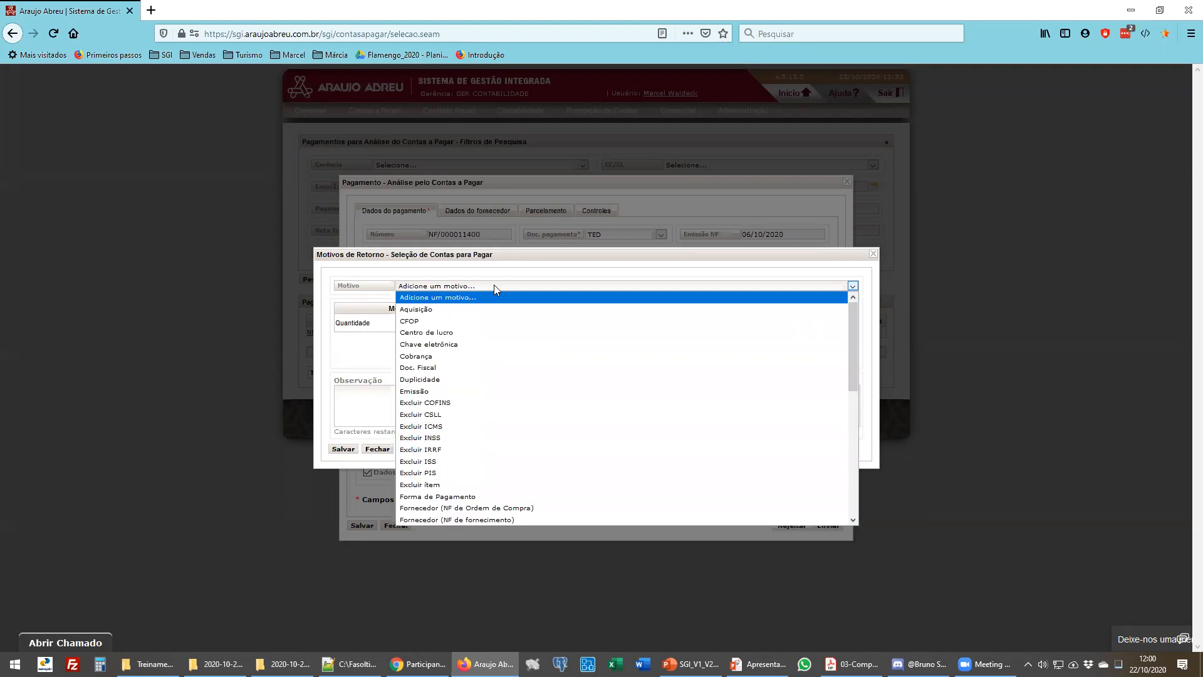
{"action": "scroll", "coordinate": [508, 395], "scroll_direction": "down", "scroll_amount": 10}
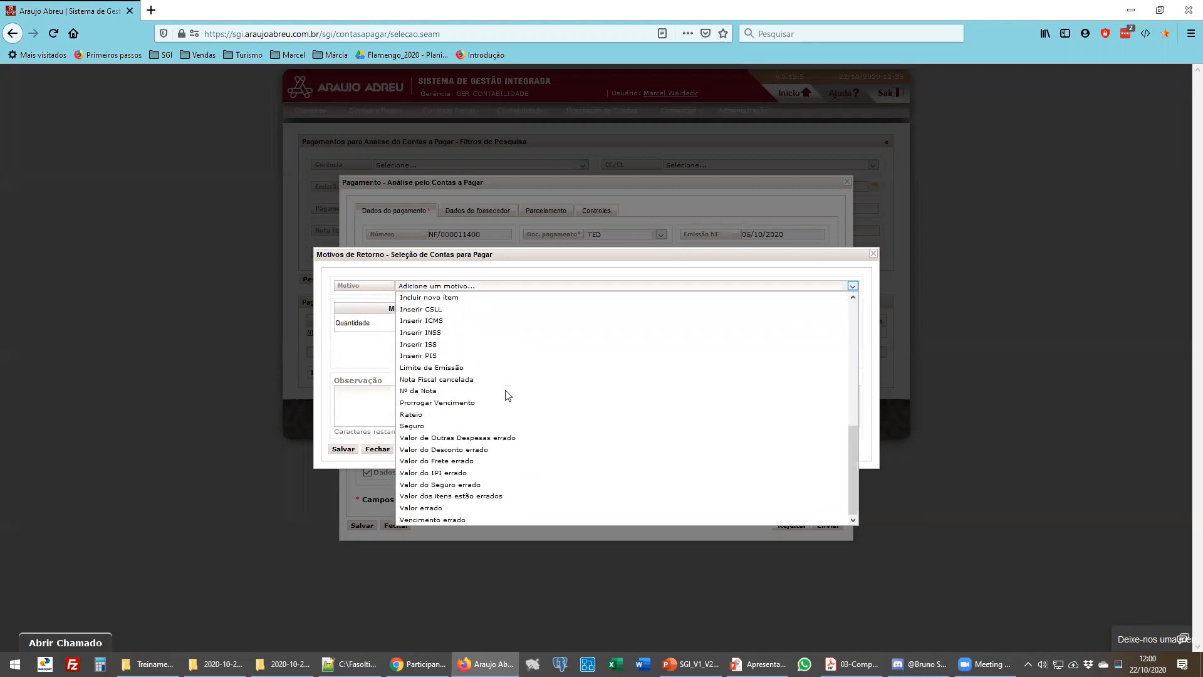
{"action": "scroll", "coordinate": [508, 395], "scroll_direction": "up", "scroll_amount": 10}
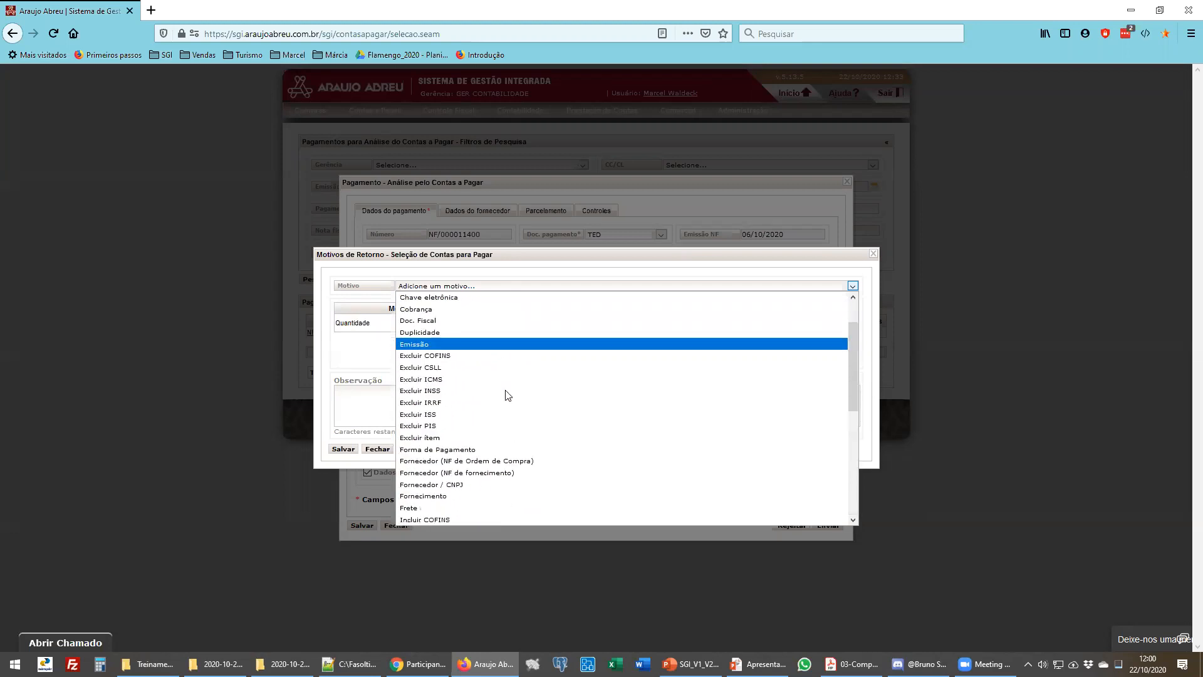
{"action": "left_click", "coordinate": [426, 380]}
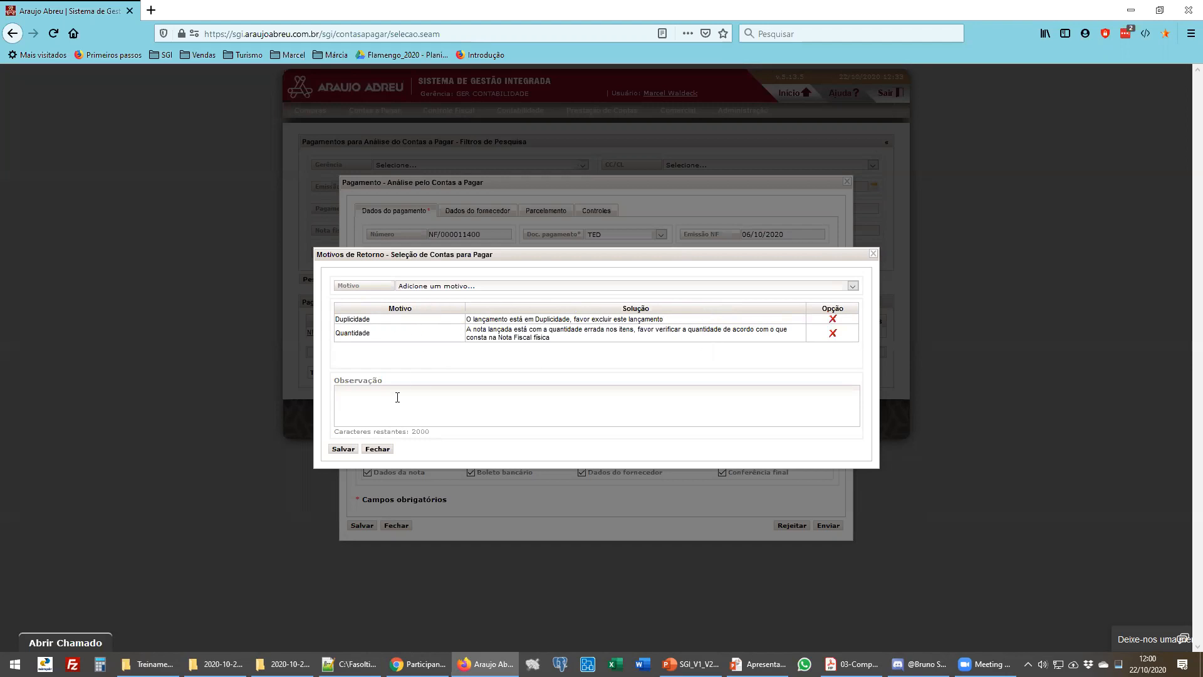
{"action": "type", "text": "vgdfdfsfgfgfg"}
- Highlight the solution descriptions of the Duplicidade and Quantidade return reasons
{"action": "left_click_drag", "start_coordinate": [339, 319], "coordinate": [363, 319]}
{"action": "left_click_drag", "start_coordinate": [505, 325], "coordinate": [554, 325]}
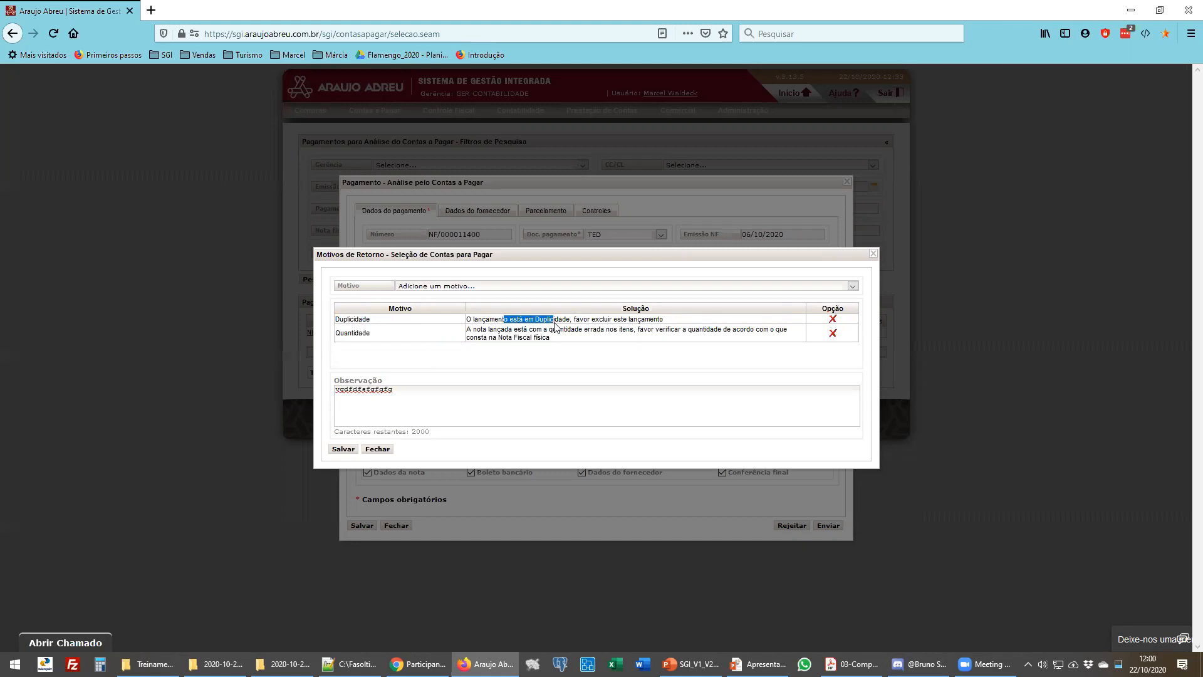
{"action": "left_click_drag", "start_coordinate": [348, 332], "coordinate": [374, 333]}
{"action": "left_click_drag", "start_coordinate": [514, 329], "coordinate": [622, 333]}
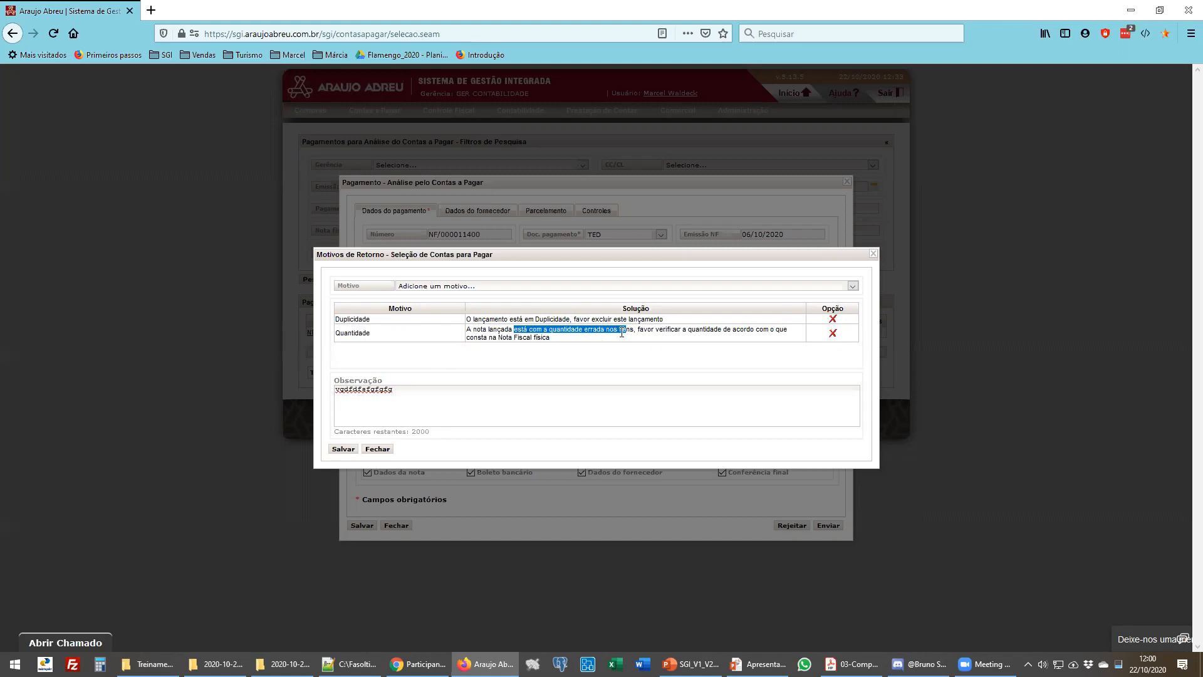
{"action": "left_click_drag", "start_coordinate": [678, 329], "coordinate": [543, 337]}
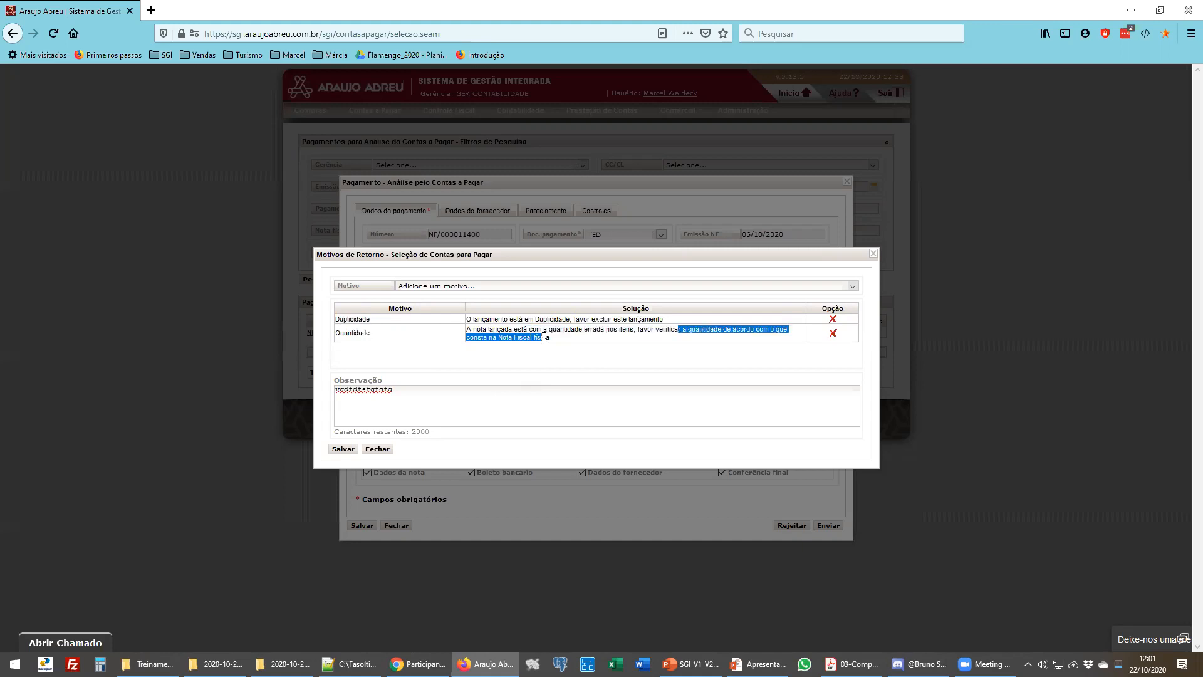
{"action": "double_click", "coordinate": [542, 338]}
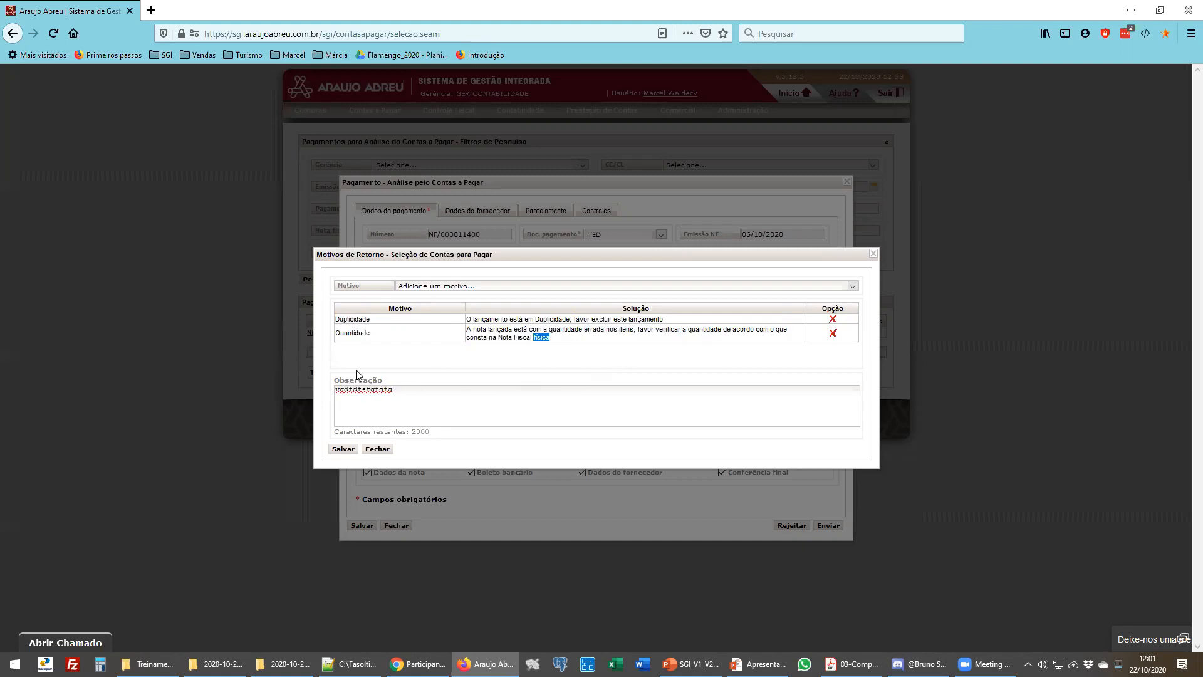
{"action": "left_click_drag", "start_coordinate": [334, 389], "coordinate": [400, 385]}
- Close the return reasons dialog and the payment dialog without saving
{"action": "left_click", "coordinate": [385, 451]}
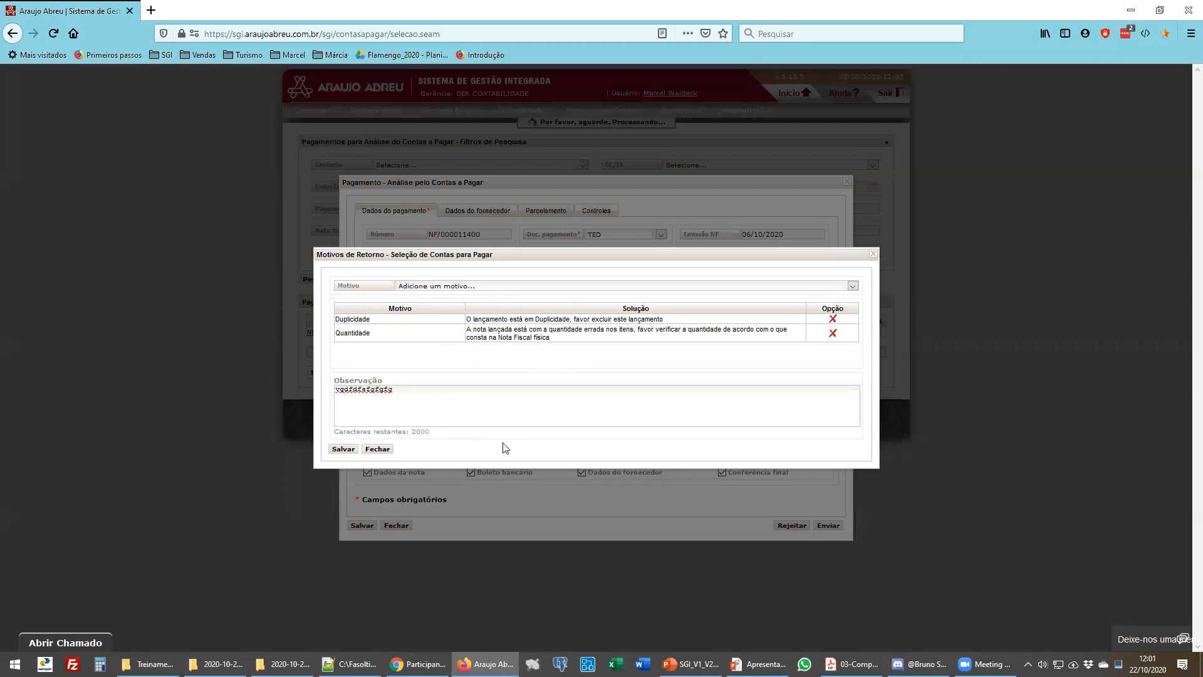
{"action": "left_click", "coordinate": [384, 450]}
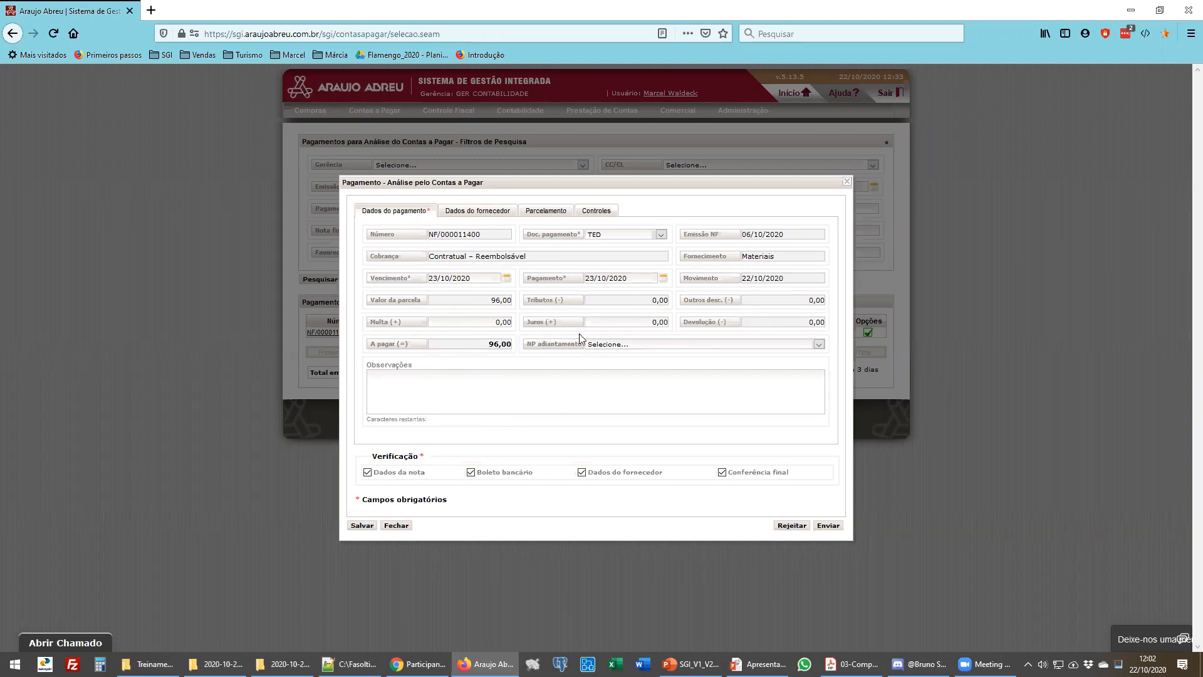
{"action": "left_click", "coordinate": [397, 525]}
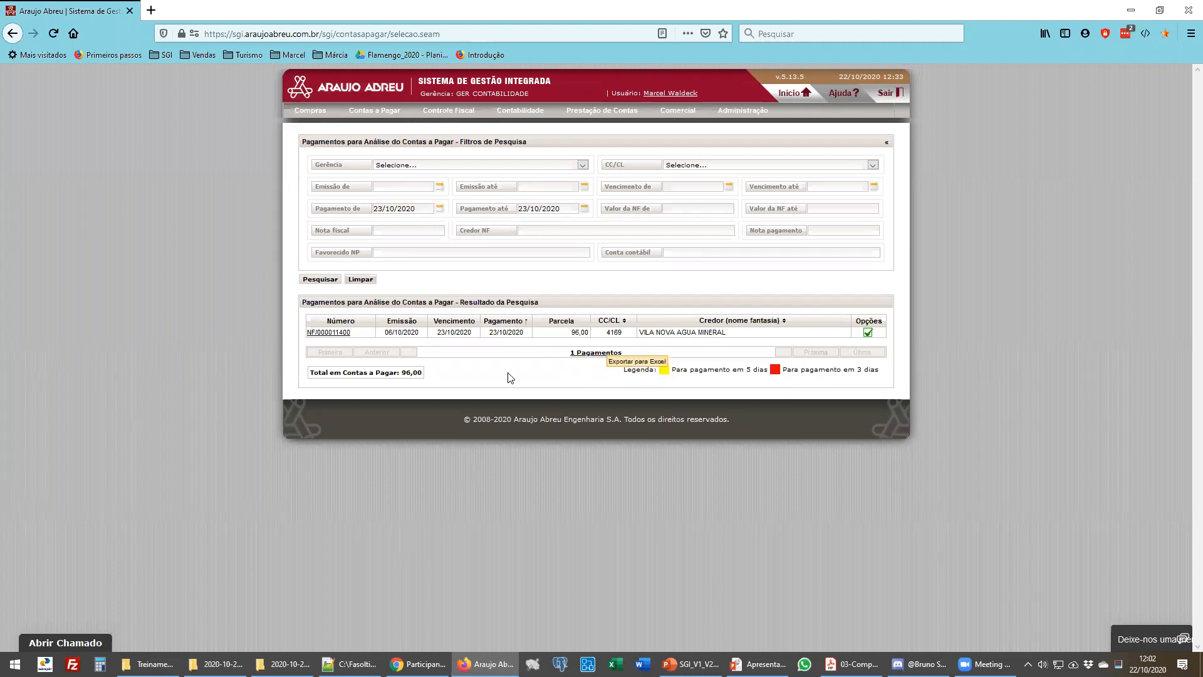
- Set the payment end date filter to 30/10/2020 and search again
{"action": "left_click", "coordinate": [529, 208]}
{"action": "left_click", "coordinate": [620, 312]}
{"action": "left_click", "coordinate": [318, 282]}
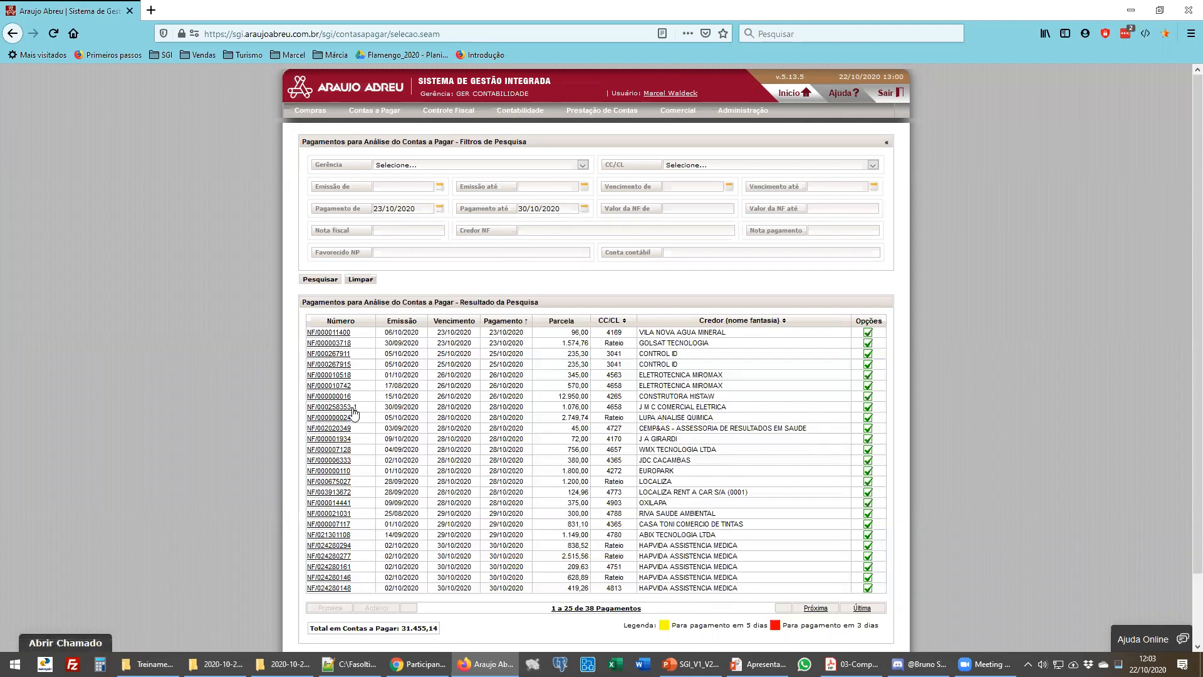
{"action": "left_click", "coordinate": [871, 408]}
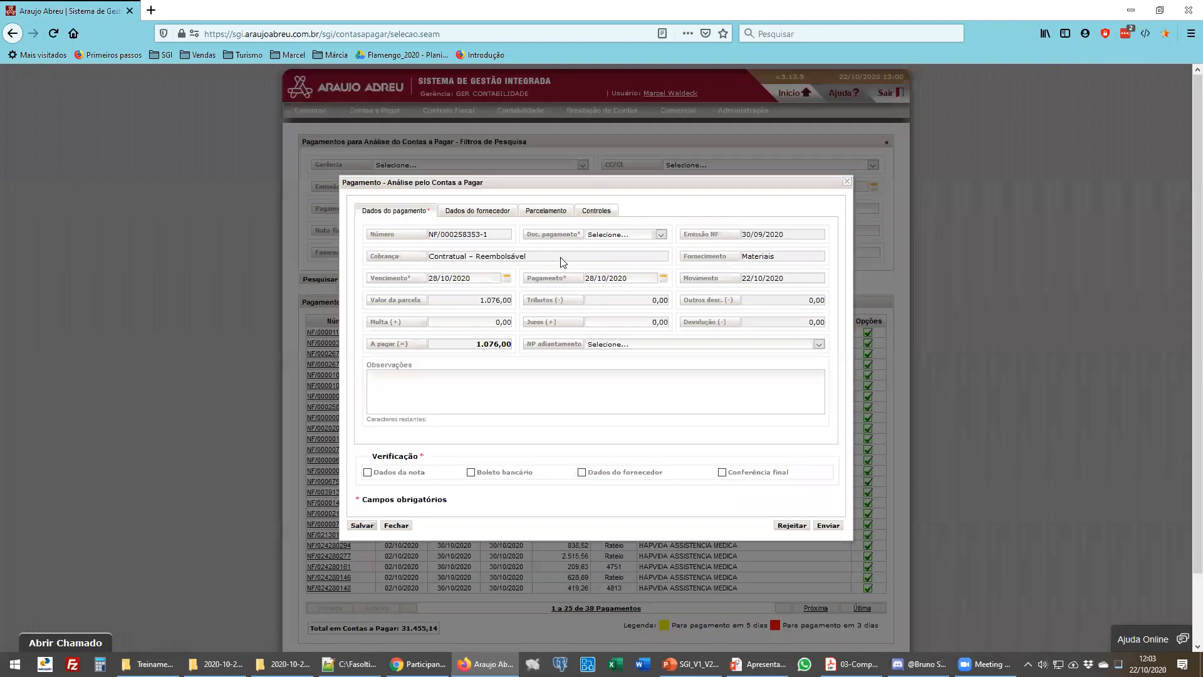
{"action": "left_click", "coordinate": [559, 214]}
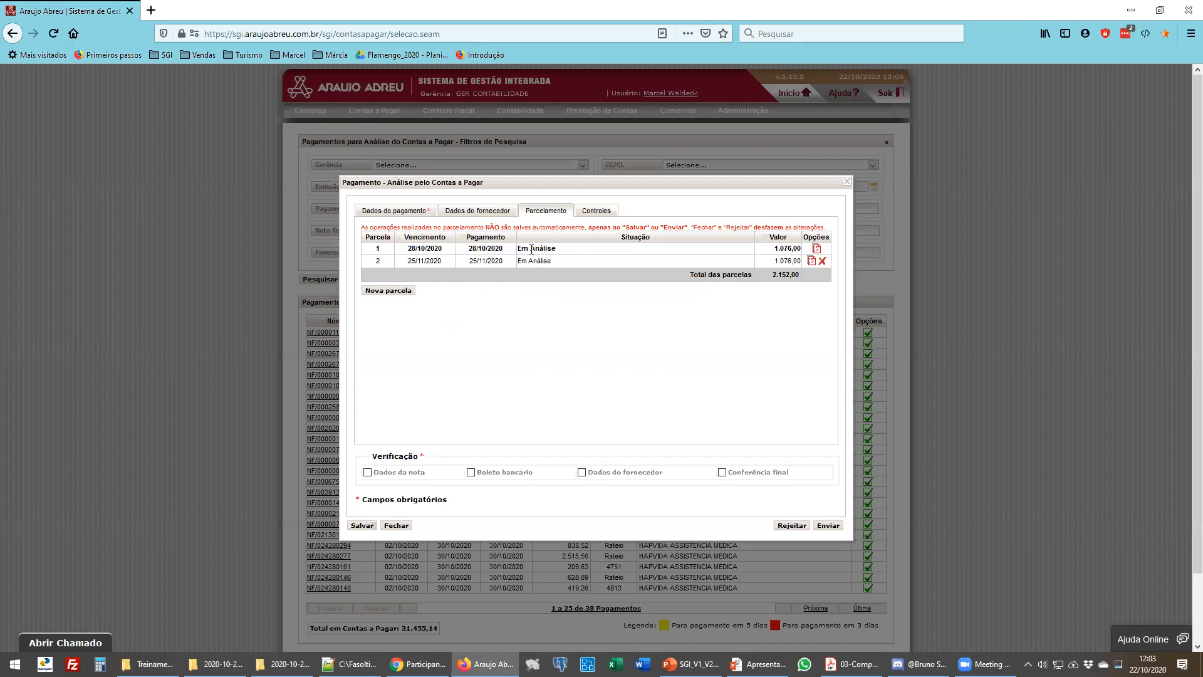
{"action": "mouse_move", "coordinate": [520, 261]}
{"action": "left_mouse_down"}
{"action": "mouse_move", "coordinate": [552, 260]}
{"action": "mouse_move", "coordinate": [539, 248]}
{"action": "left_mouse_up"}
{"action": "left_click", "coordinate": [418, 213]}
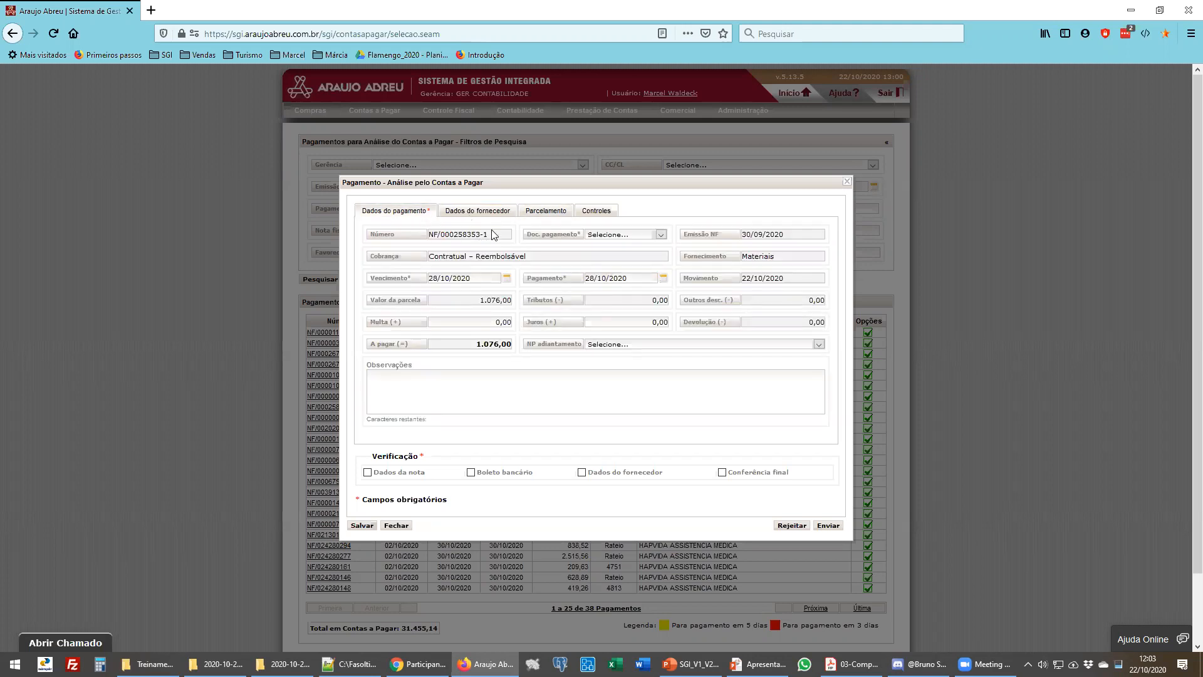
{"action": "left_click", "coordinate": [534, 211]}
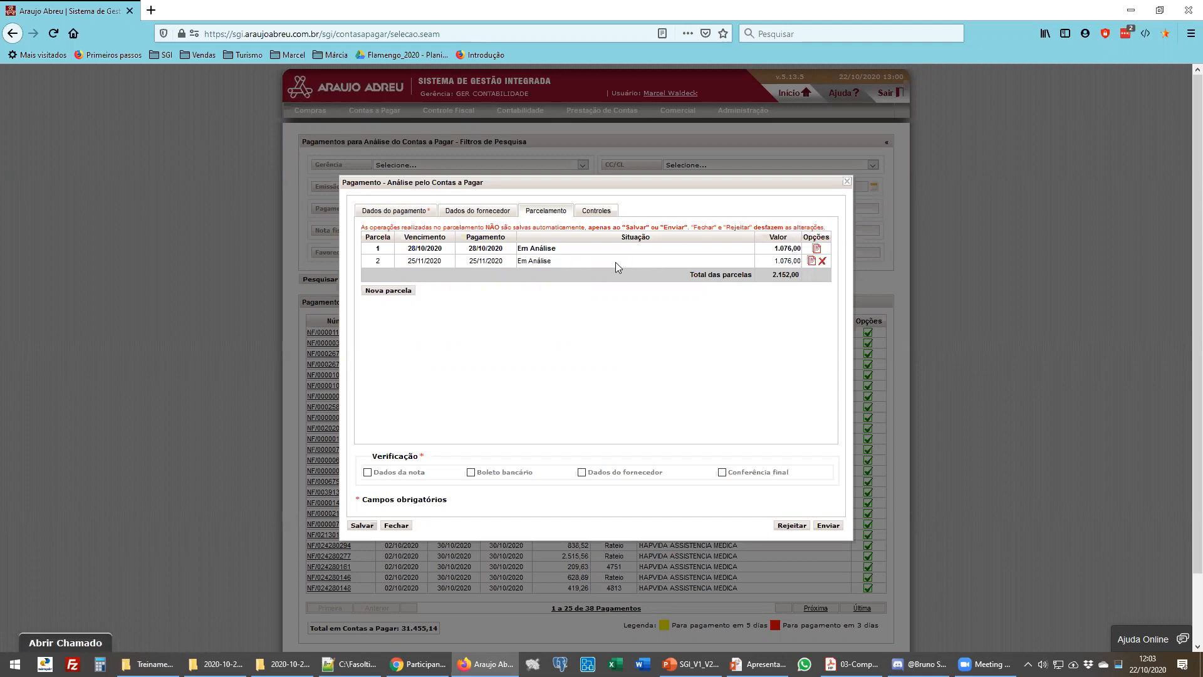
{"action": "left_click_drag", "start_coordinate": [774, 276], "coordinate": [796, 278]}
{"action": "left_click", "coordinate": [773, 277]}
- Review the payment, supplier, instalment and control tabs of the payment, then close its dialog
{"action": "left_click", "coordinate": [395, 211]}
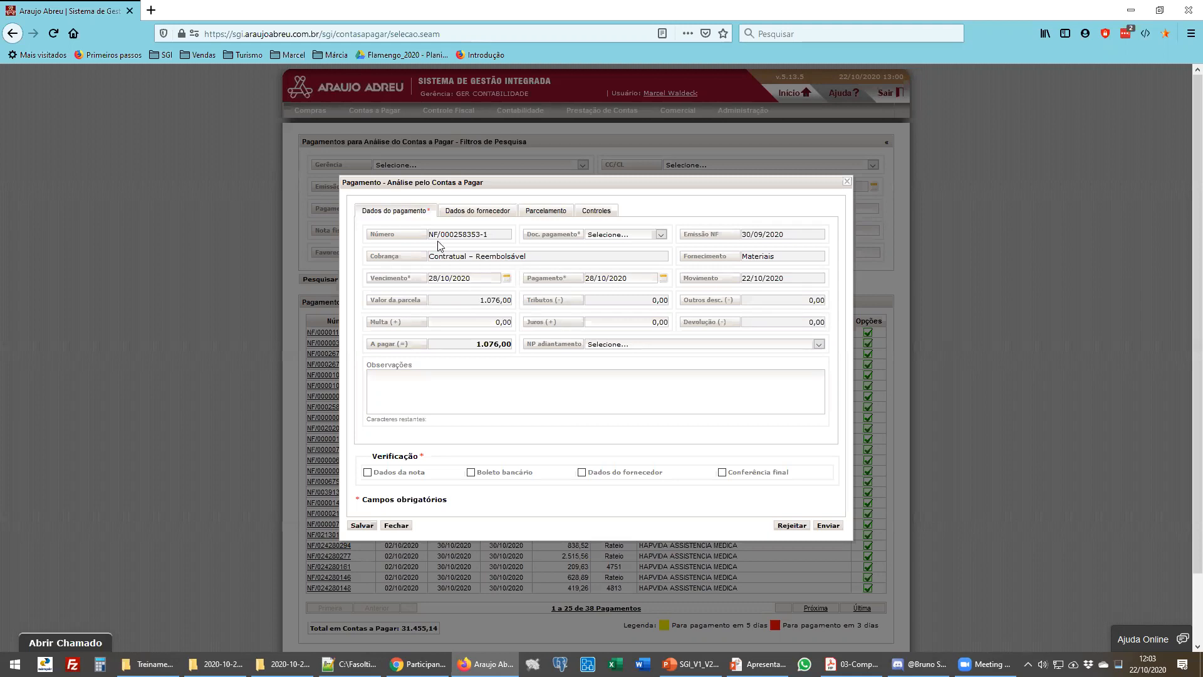
{"action": "left_click", "coordinate": [470, 211]}
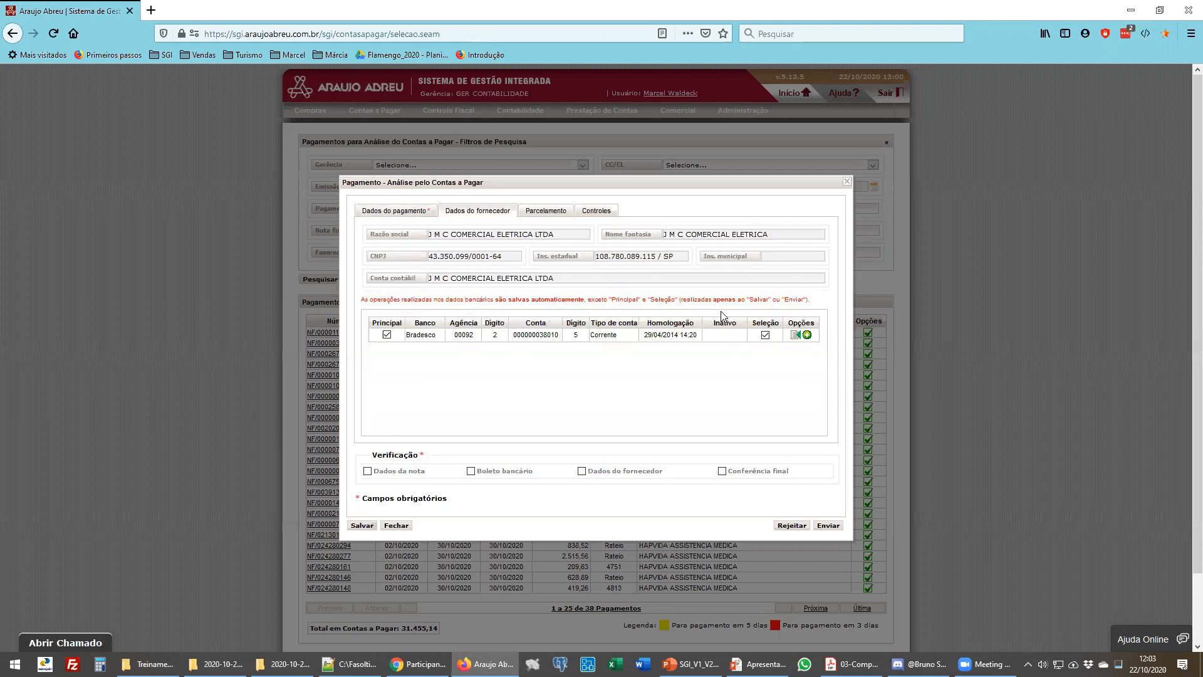
{"action": "left_click", "coordinate": [538, 212]}
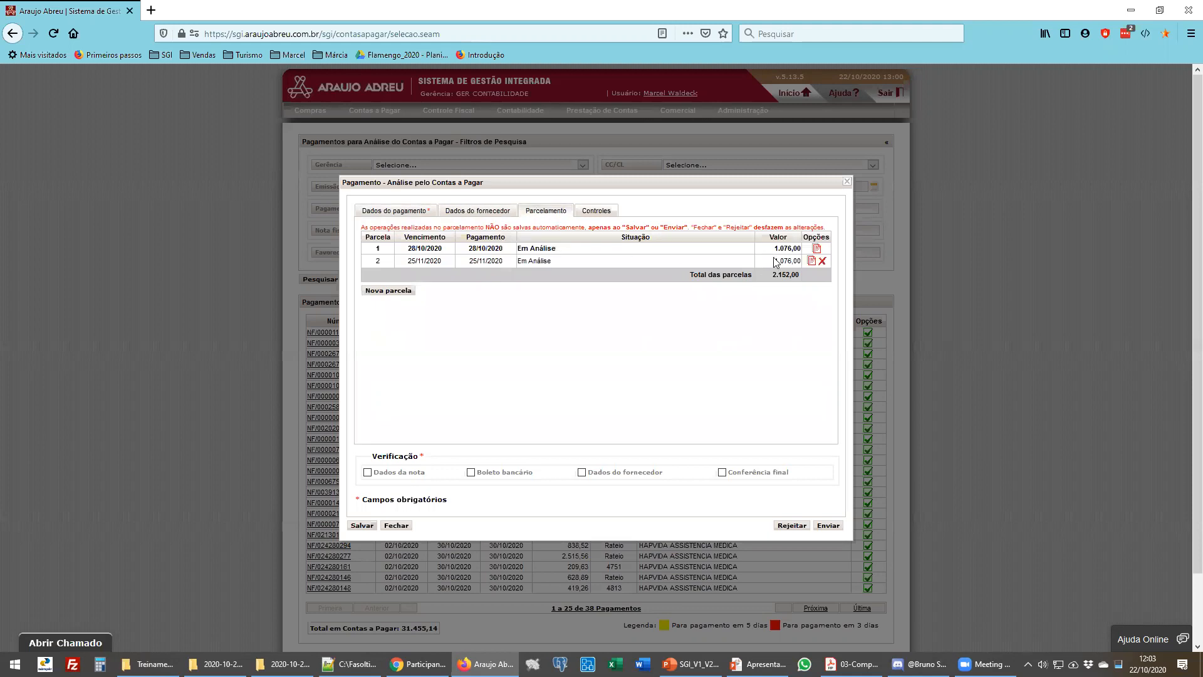
{"action": "left_click_drag", "start_coordinate": [773, 274], "coordinate": [792, 276]}
{"action": "left_click", "coordinate": [582, 215]}
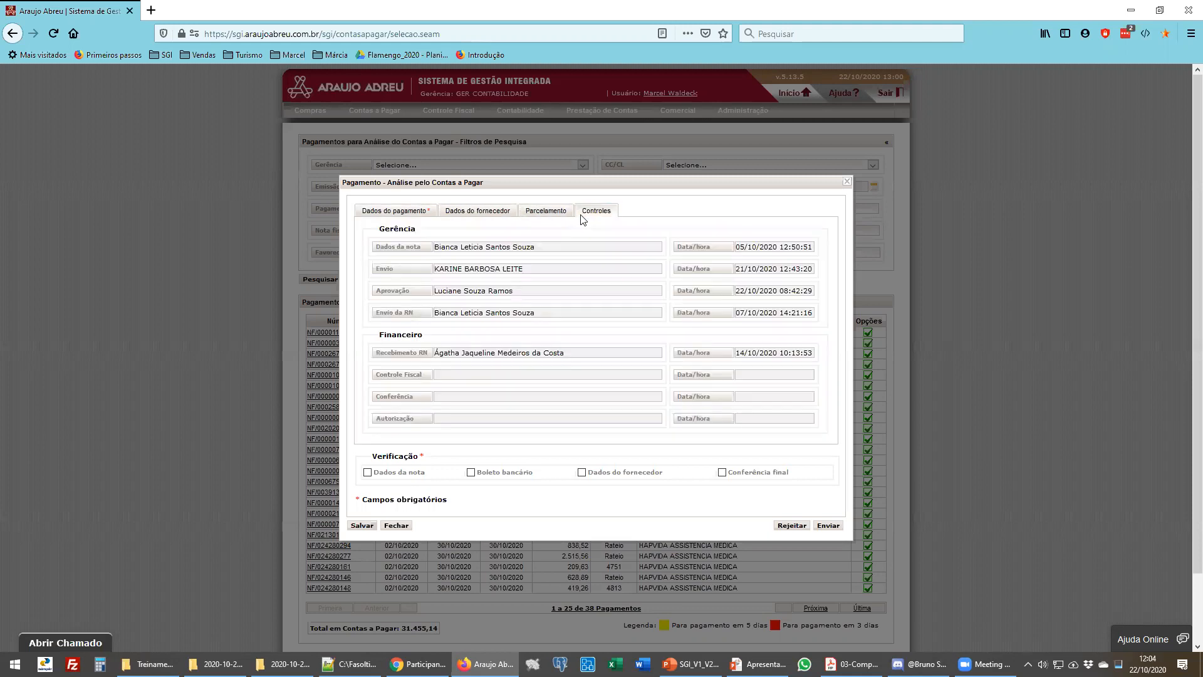
{"action": "left_click", "coordinate": [407, 211]}
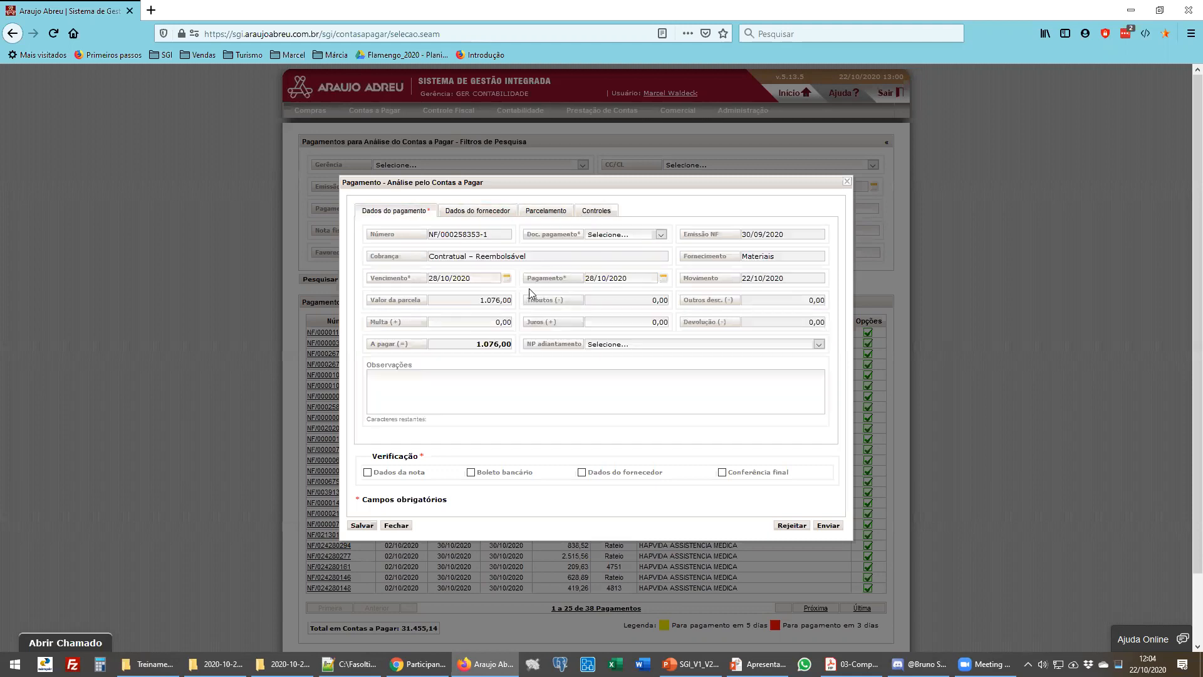
{"action": "left_click", "coordinate": [408, 526]}
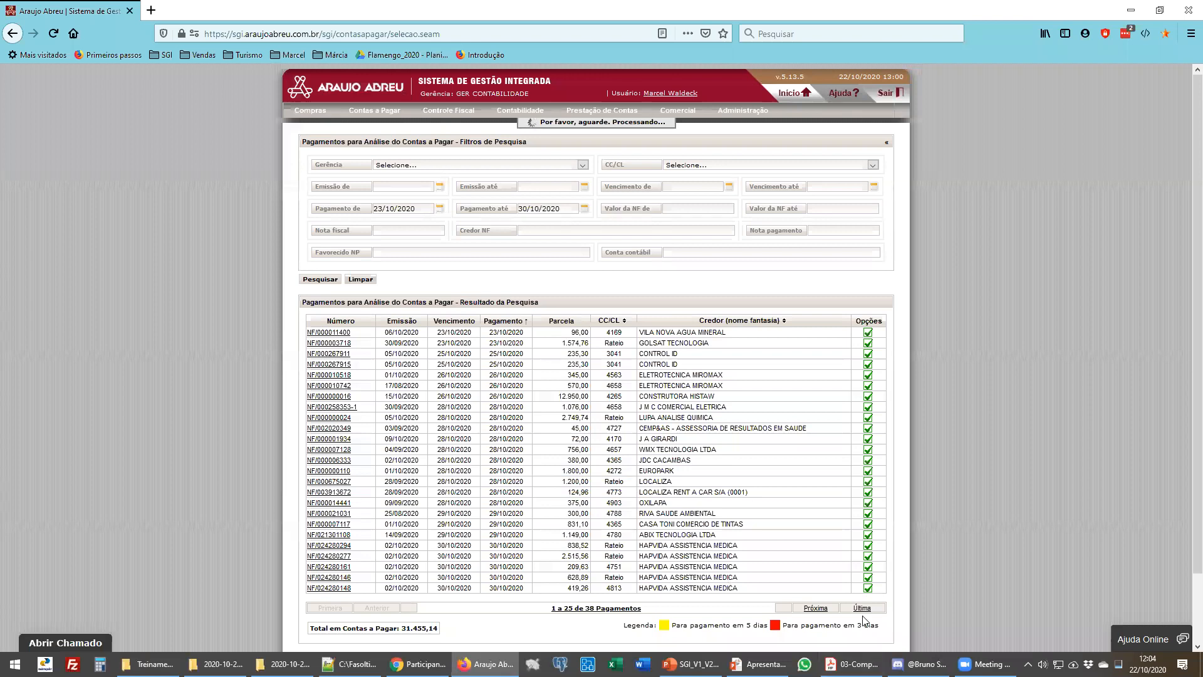
- Page to the next results and open the Pagamentos para Autorizar screen
{"action": "left_click", "coordinate": [821, 610]}
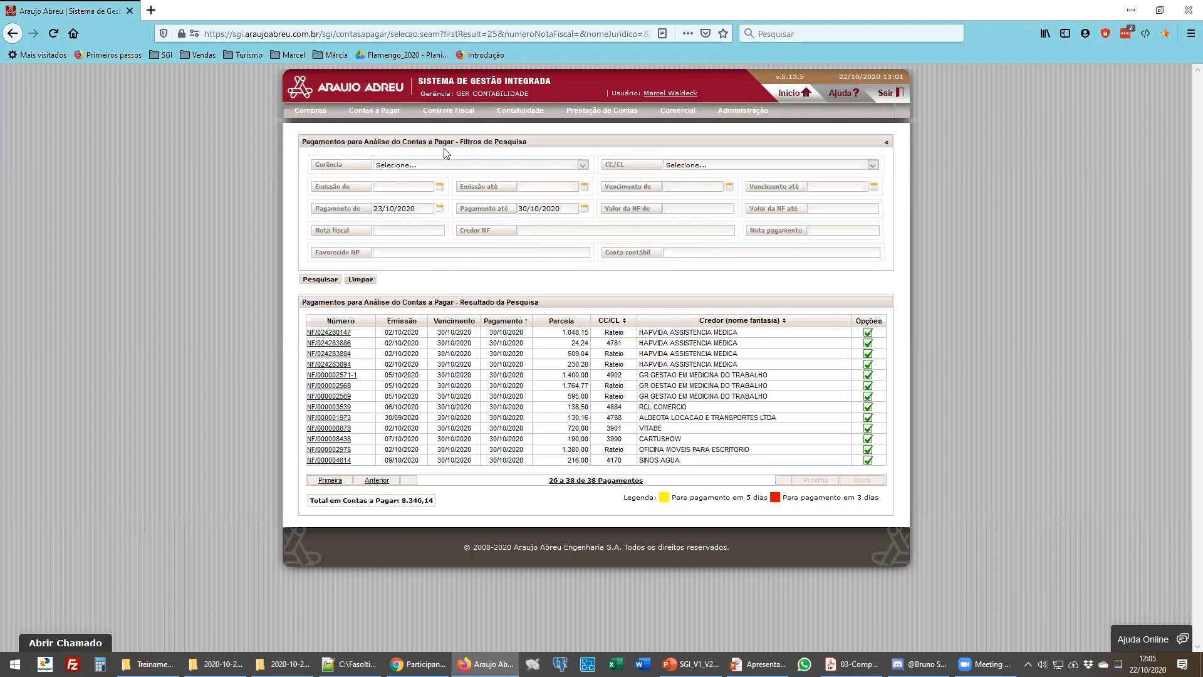
{"action": "mouse_move", "coordinate": [385, 114]}
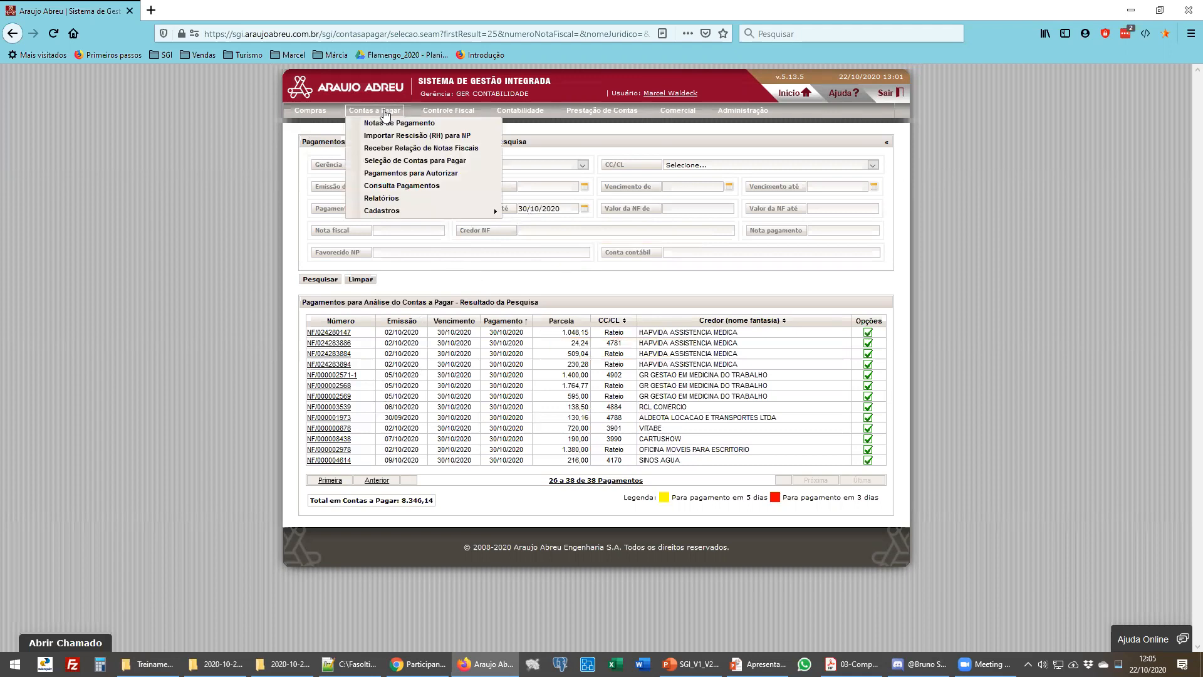
{"action": "left_click", "coordinate": [392, 175]}
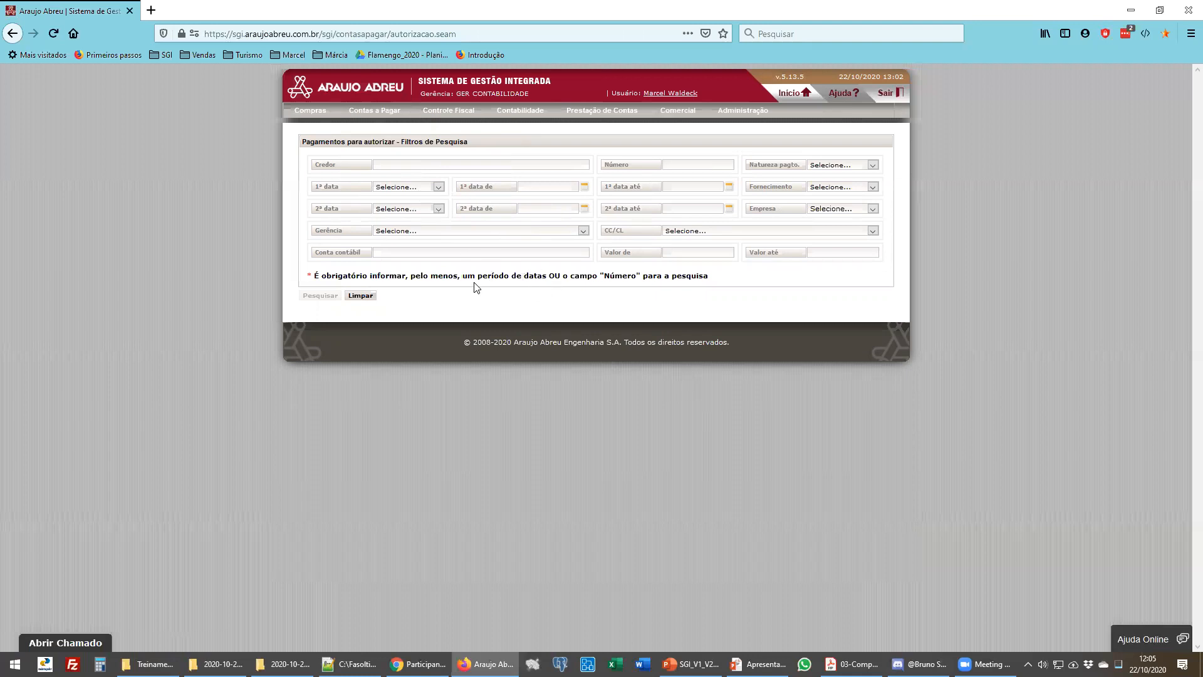
- Filter payments to authorise by Movimento date from 23/10/2020 to 23/10/2020 and search
{"action": "left_click_drag", "start_coordinate": [463, 277], "coordinate": [635, 276]}
{"action": "double_click", "coordinate": [554, 276]}
{"action": "left_click", "coordinate": [678, 164]}
{"action": "left_click", "coordinate": [430, 190]}
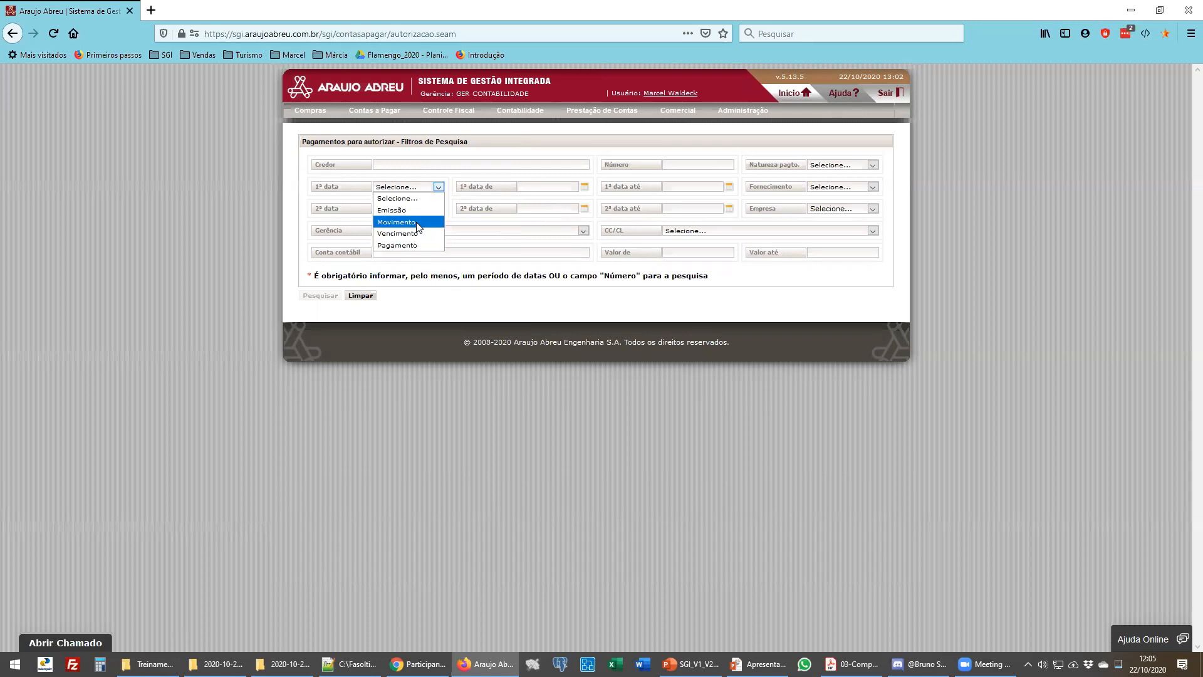
{"action": "left_click", "coordinate": [438, 220]}
{"action": "left_click", "coordinate": [527, 190]}
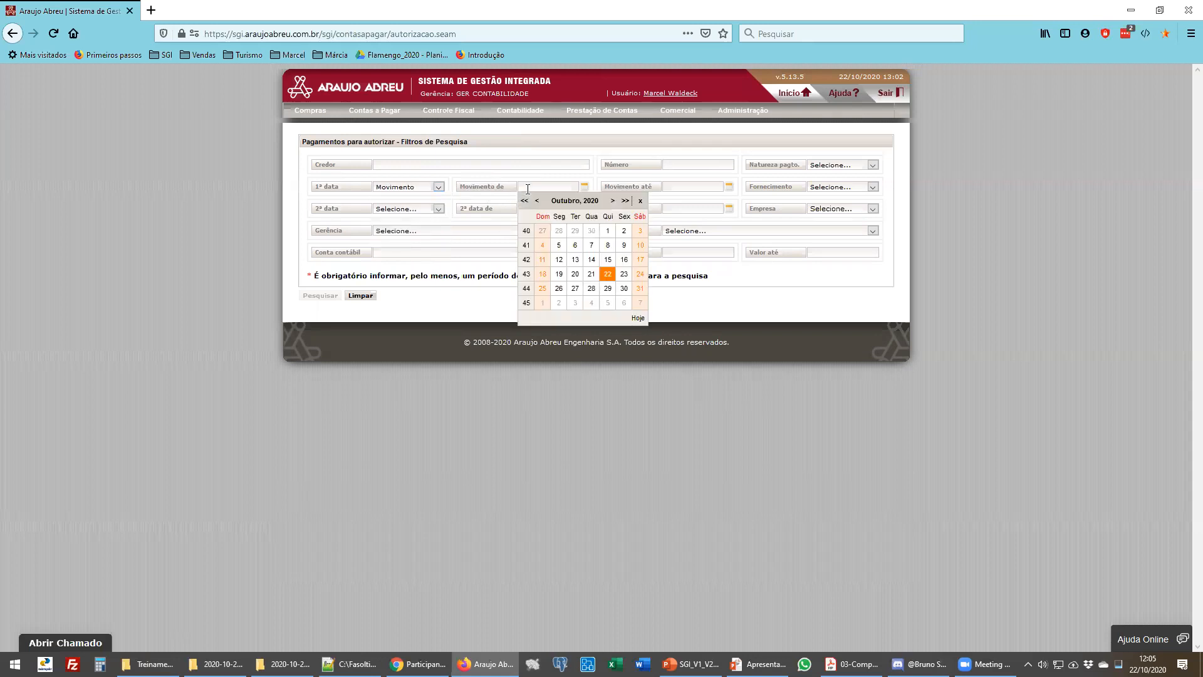
{"action": "left_click", "coordinate": [623, 274]}
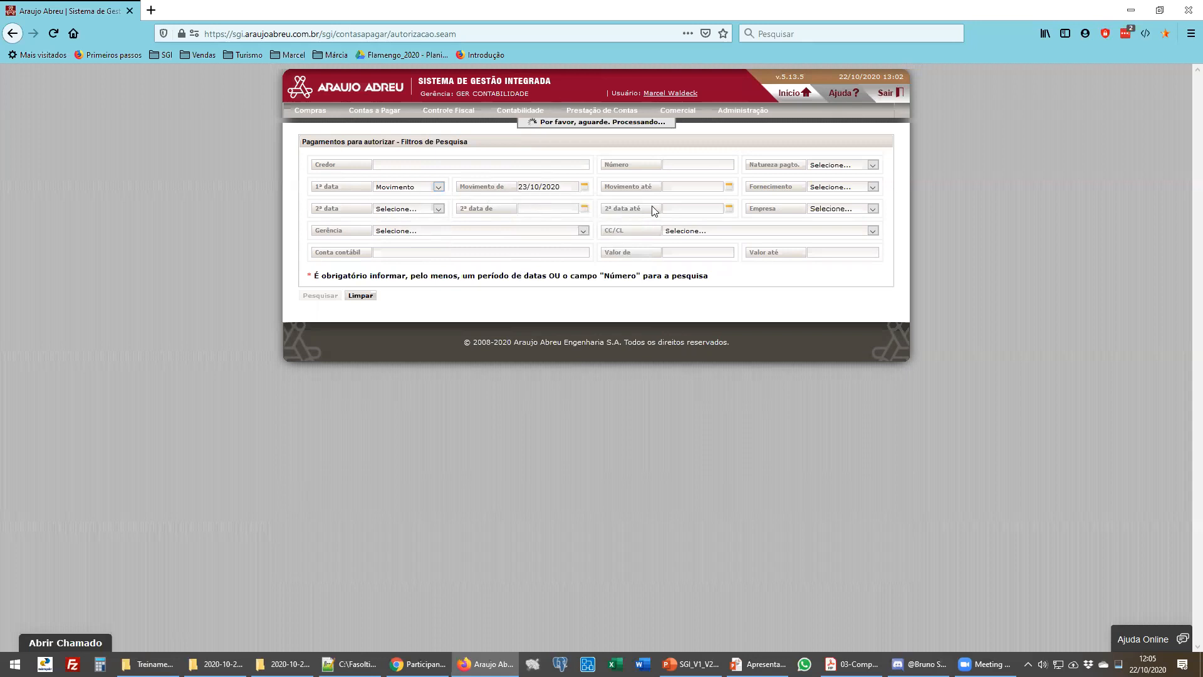
{"action": "left_click", "coordinate": [688, 189]}
{"action": "left_click", "coordinate": [752, 276]}
{"action": "left_click", "coordinate": [307, 296]}
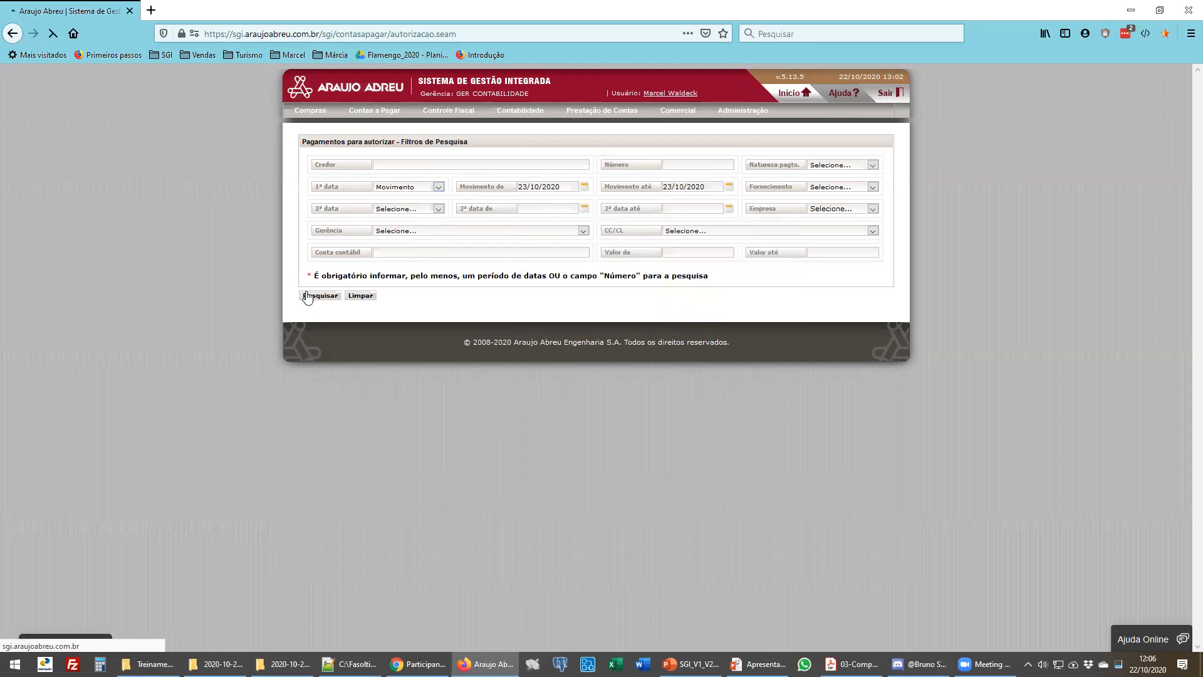
- Switch the first date filter to Vencimento, set the range 23/10/2020 to 26/10/2020, and search
{"action": "left_click", "coordinate": [440, 188]}
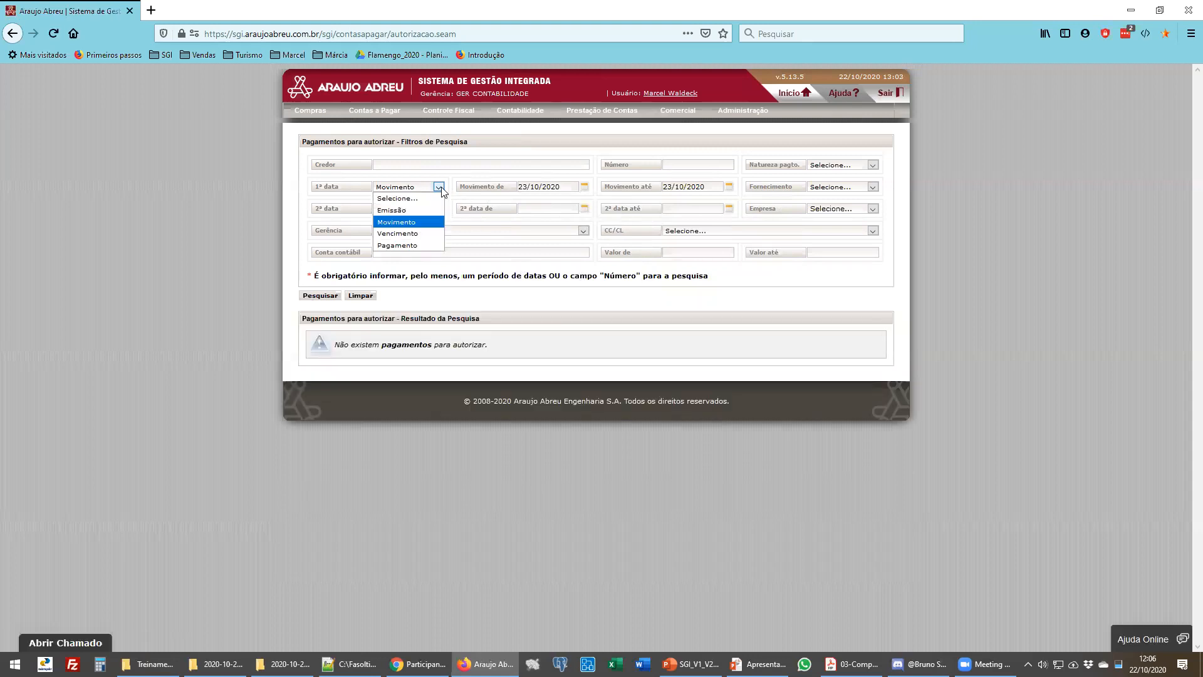
{"action": "left_click", "coordinate": [441, 188]}
{"action": "left_click", "coordinate": [440, 188]}
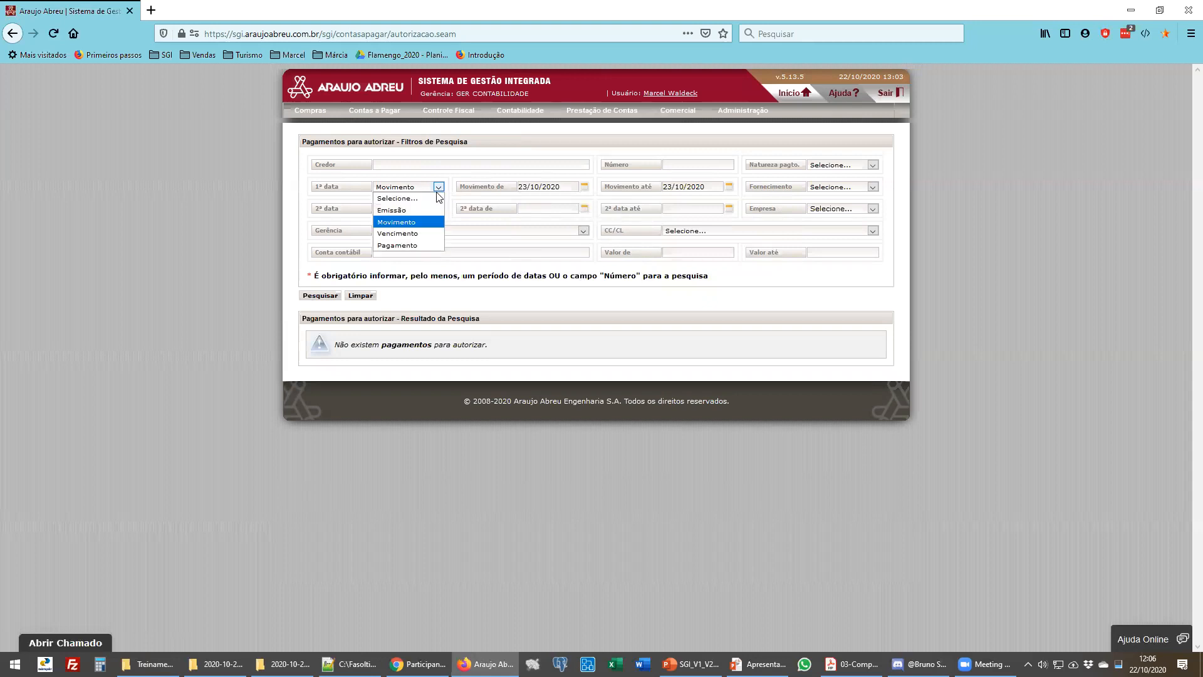
{"action": "left_click", "coordinate": [398, 233]}
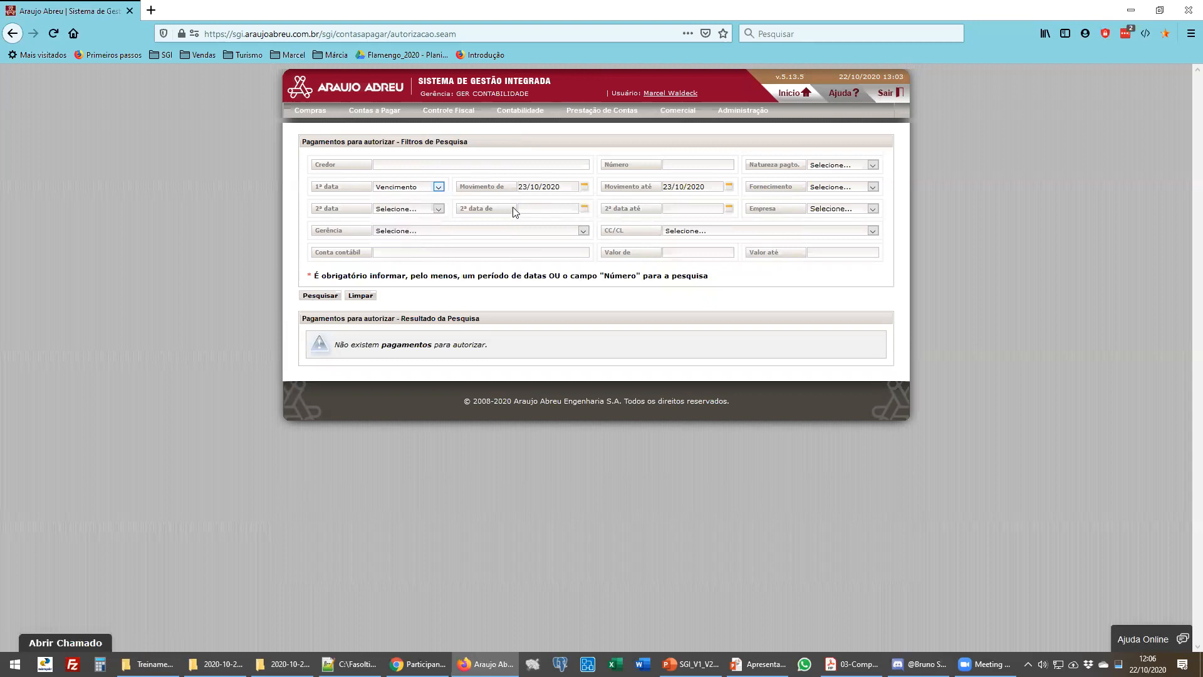
{"action": "left_click", "coordinate": [683, 188]}
{"action": "left_click", "coordinate": [704, 288]}
{"action": "left_click", "coordinate": [325, 297]}
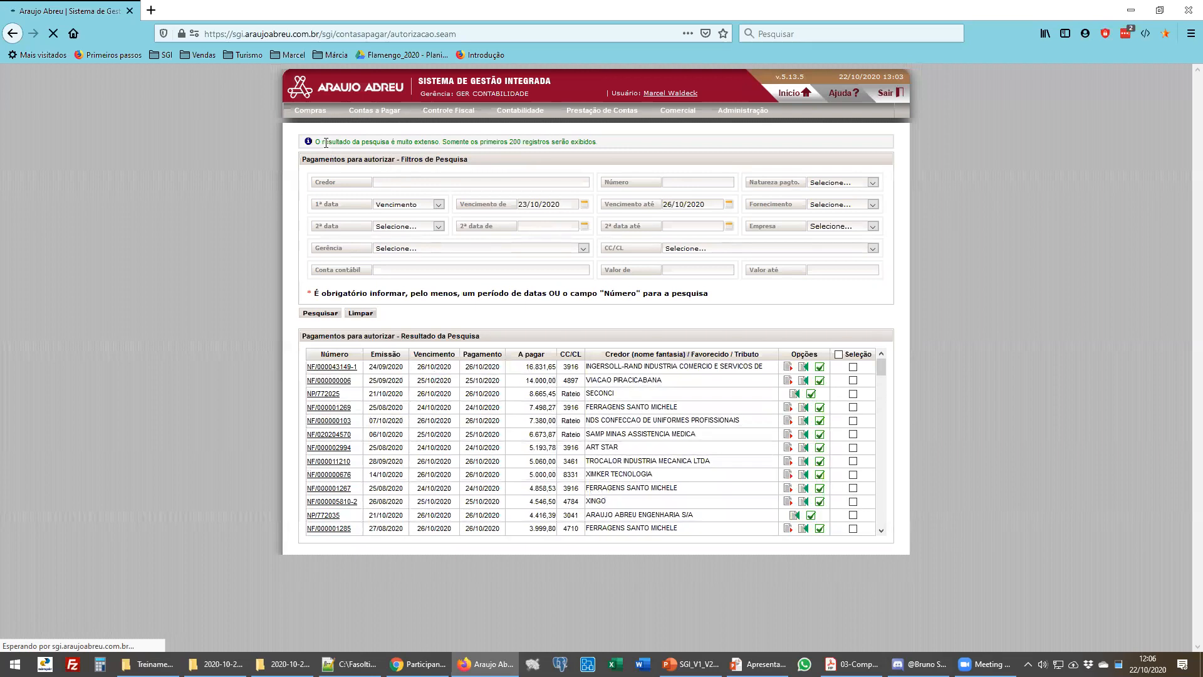
- Examine the list of payments awaiting authorisation and the search notice above the filters
{"action": "left_click_drag", "start_coordinate": [509, 142], "coordinate": [553, 142]}
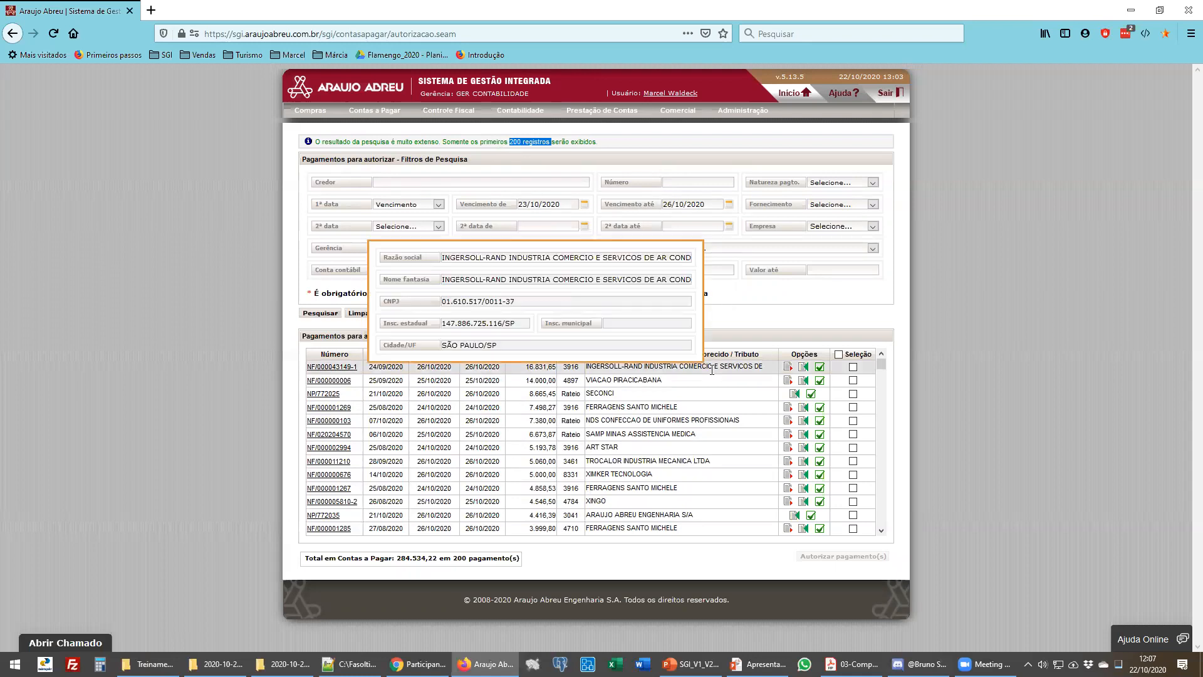
{"action": "left_click", "coordinate": [1013, 361]}
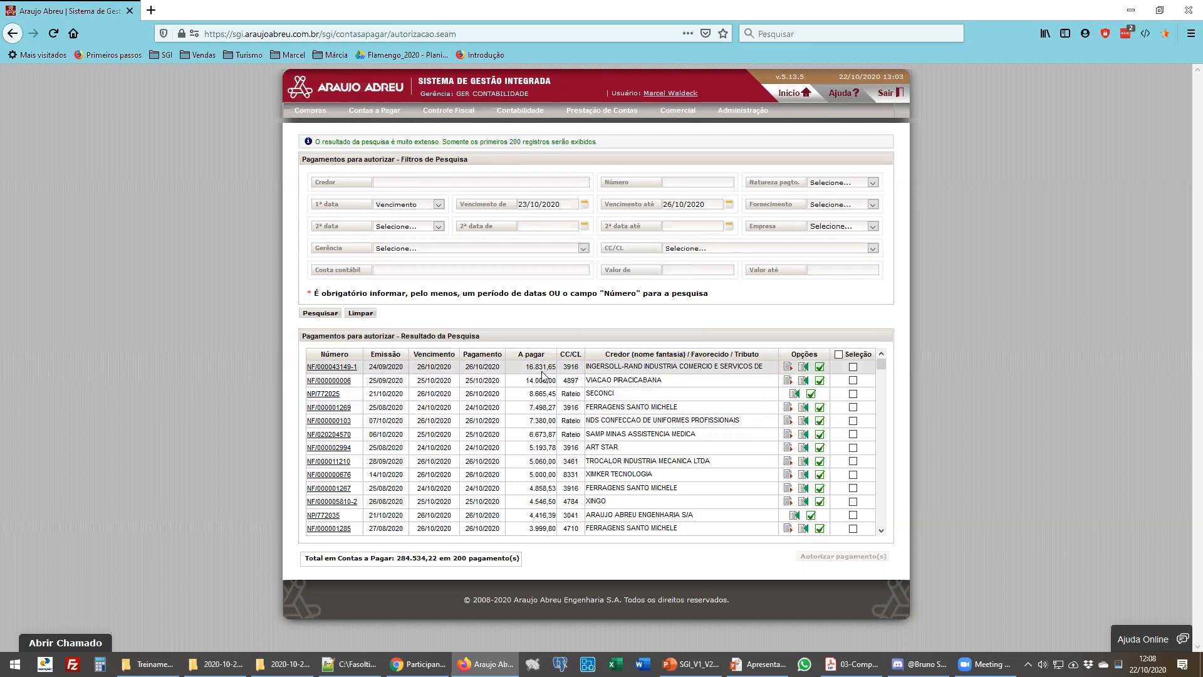
{"action": "mouse_move", "coordinate": [880, 367]}
{"action": "left_mouse_down"}
{"action": "mouse_move", "coordinate": [890, 532]}
{"action": "mouse_move", "coordinate": [881, 357]}
{"action": "left_mouse_up"}
{"action": "mouse_move", "coordinate": [528, 370]}
{"action": "mouse_move", "coordinate": [603, 368]}
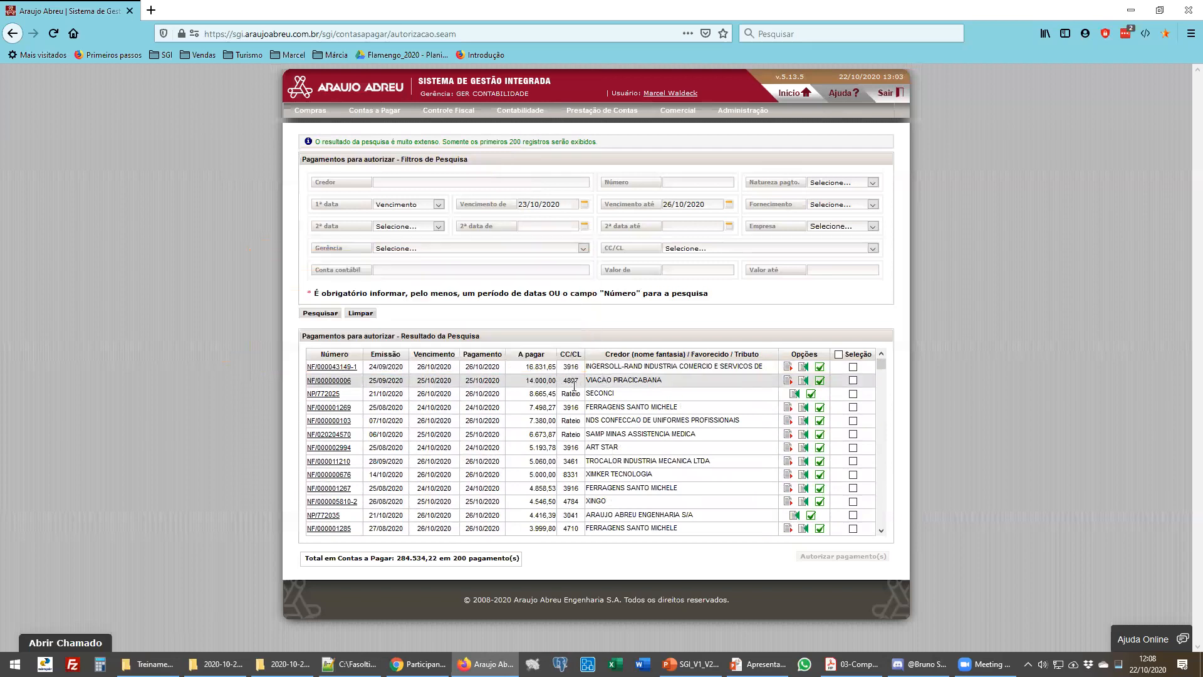
{"action": "mouse_move", "coordinate": [568, 397]}
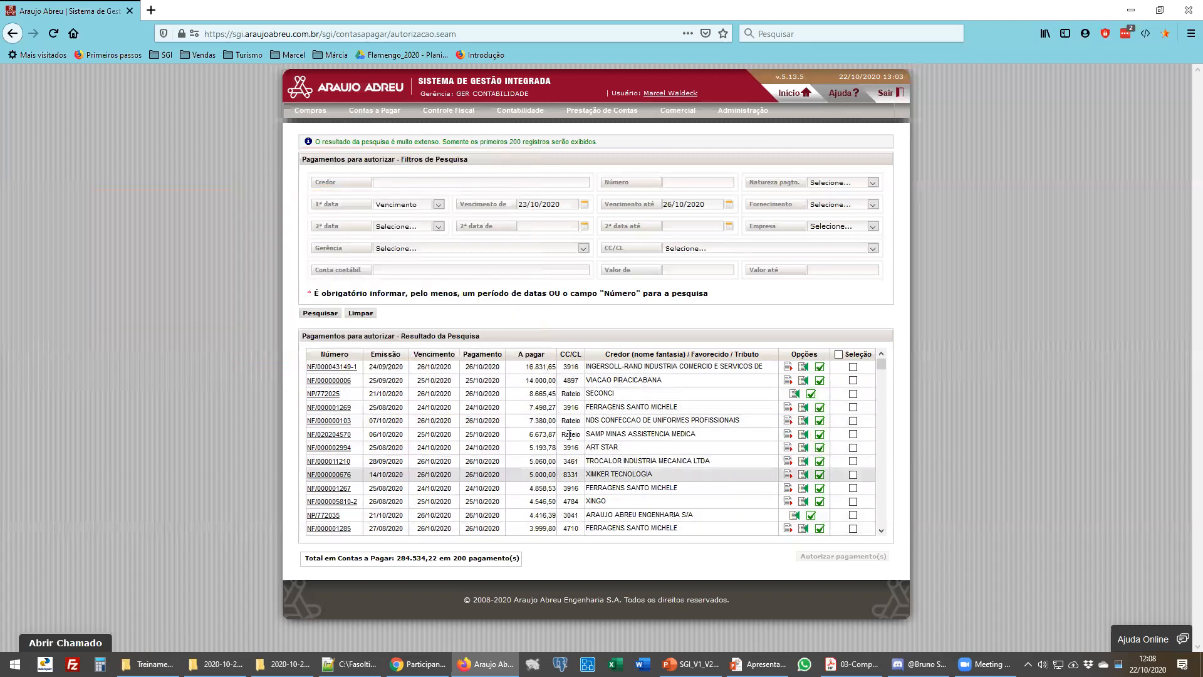
{"action": "scroll", "coordinate": [554, 476], "scroll_direction": "down", "scroll_amount": 4}
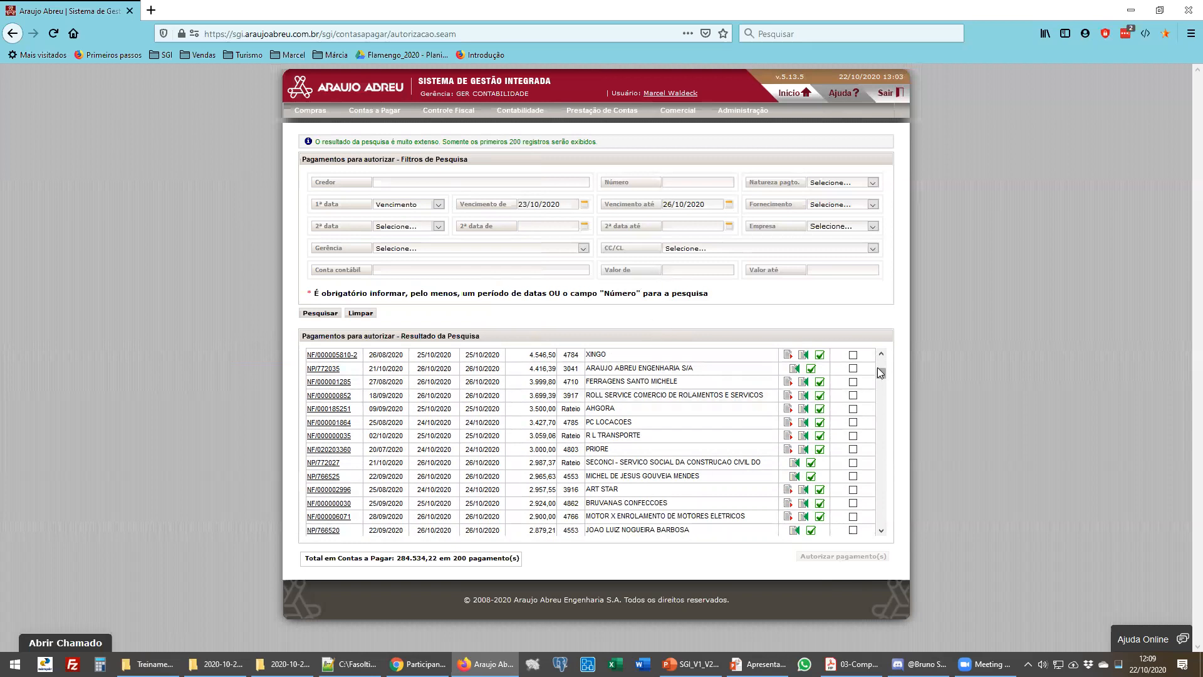
{"action": "left_click_drag", "start_coordinate": [881, 371], "coordinate": [884, 364]}
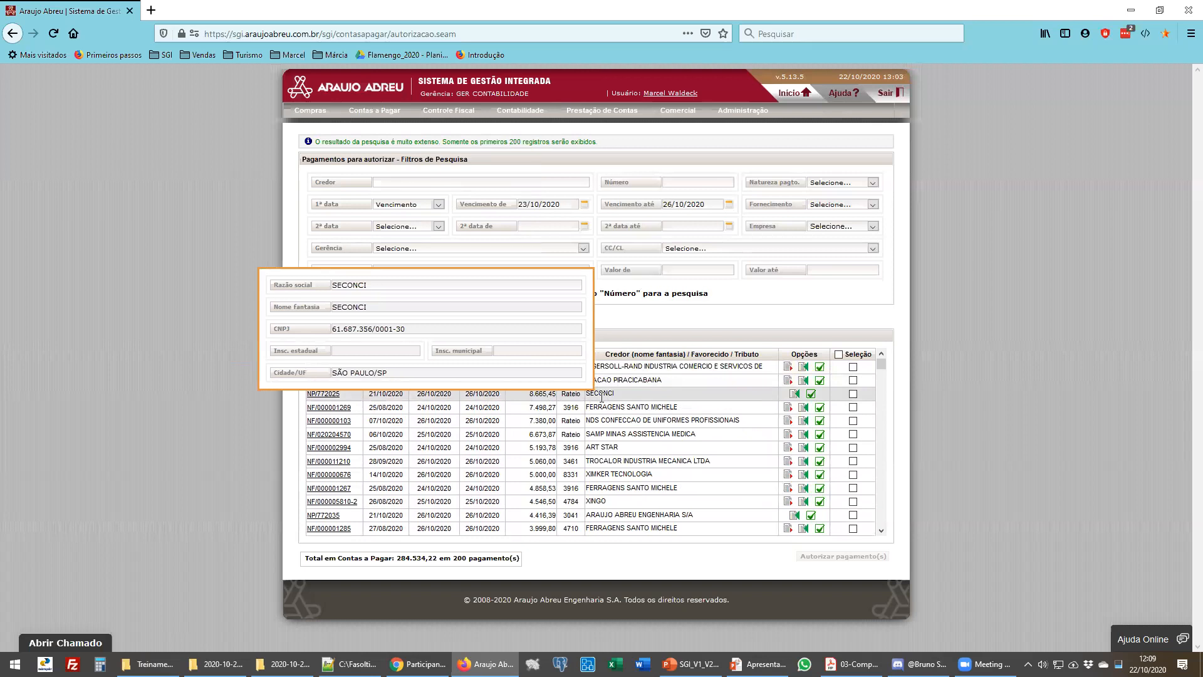
- Open the analysis of payment NP/772025, review its payment, payee, taxes and control tabs, then close it
{"action": "left_click", "coordinate": [812, 397]}
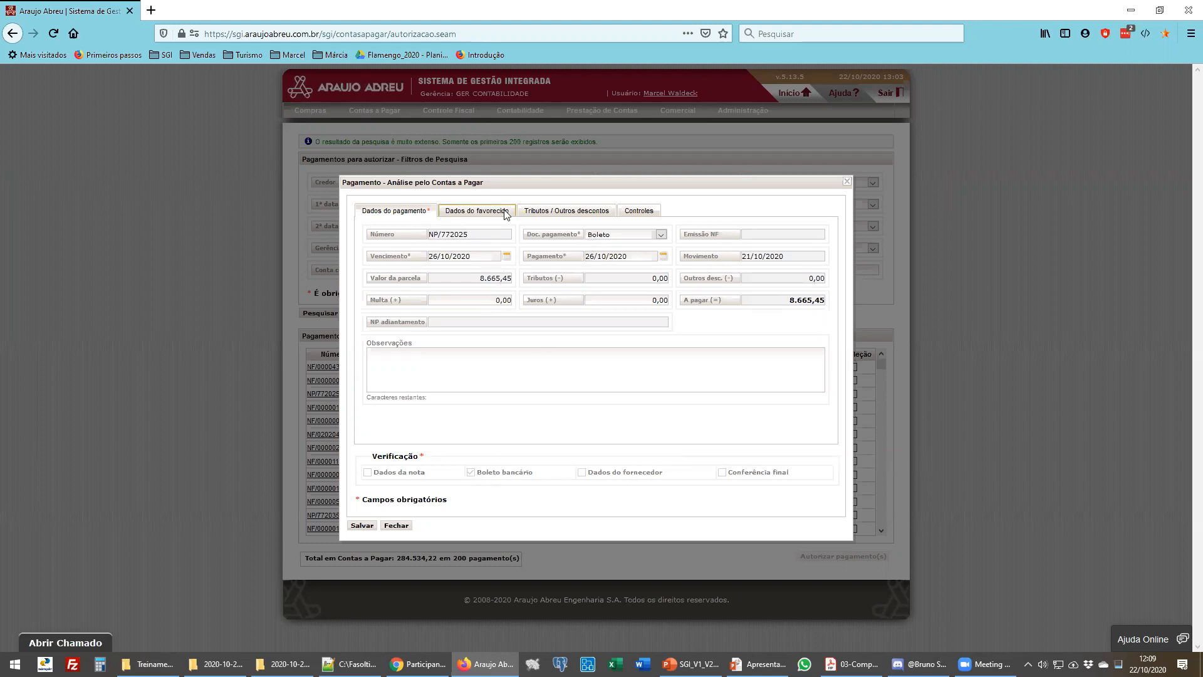
{"action": "left_click", "coordinate": [451, 211]}
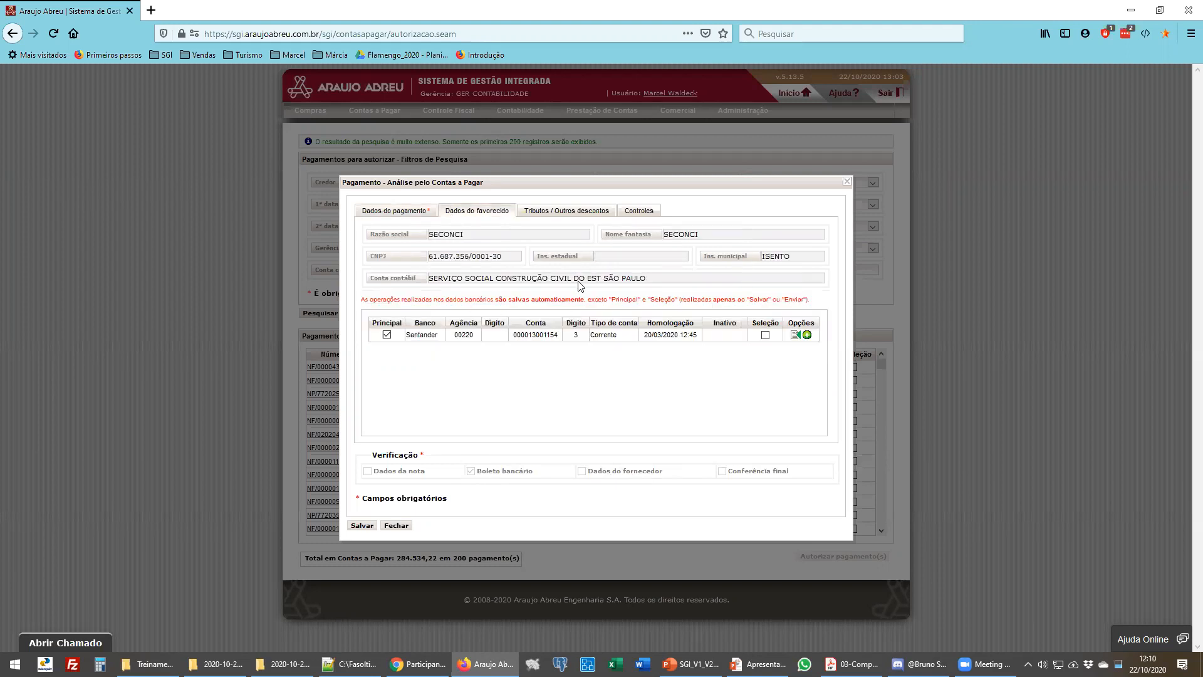
{"action": "left_click", "coordinate": [560, 213]}
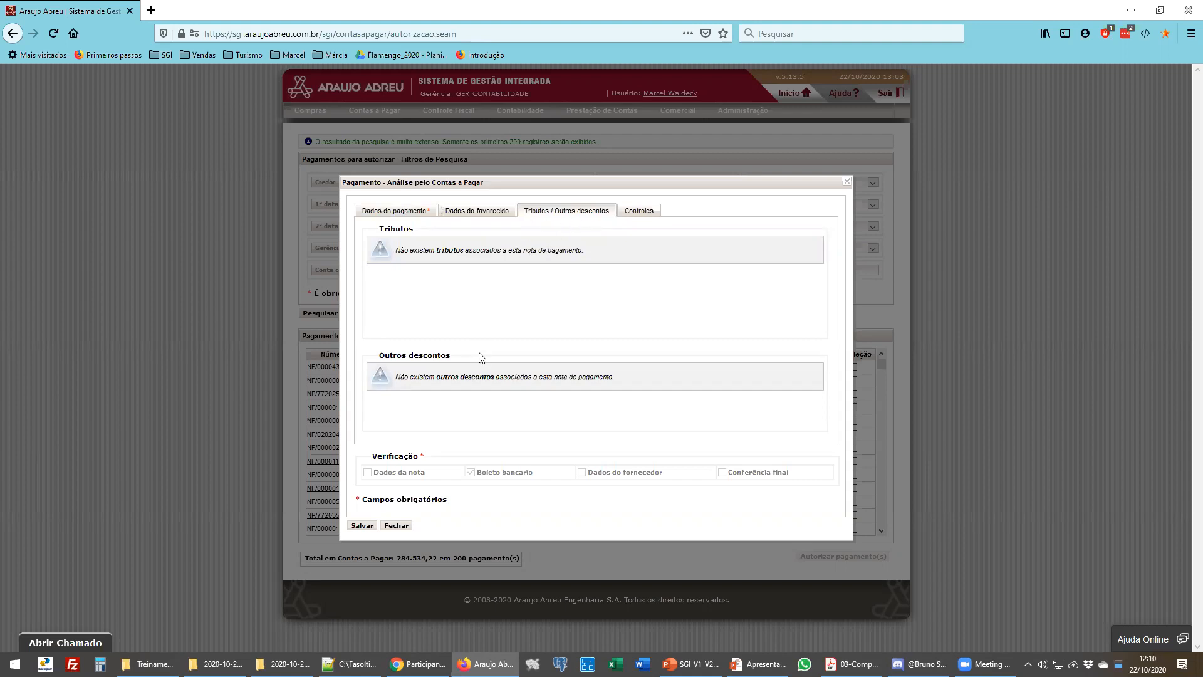
{"action": "left_click", "coordinate": [641, 211]}
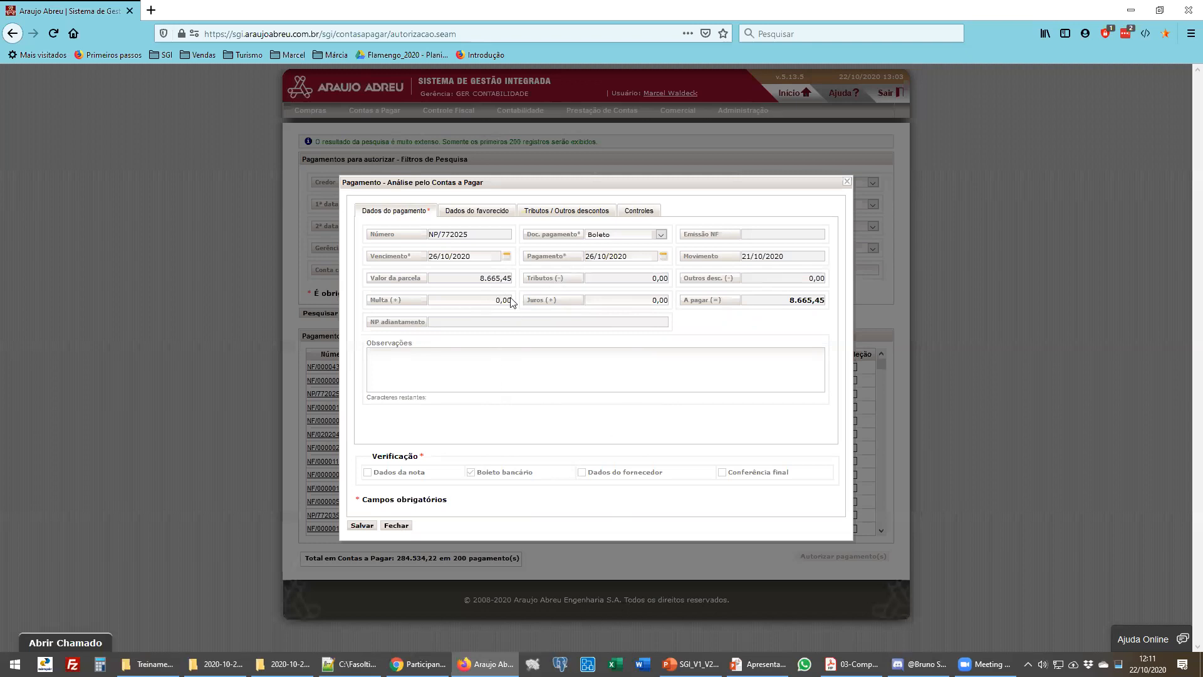
{"action": "left_click", "coordinate": [397, 526]}
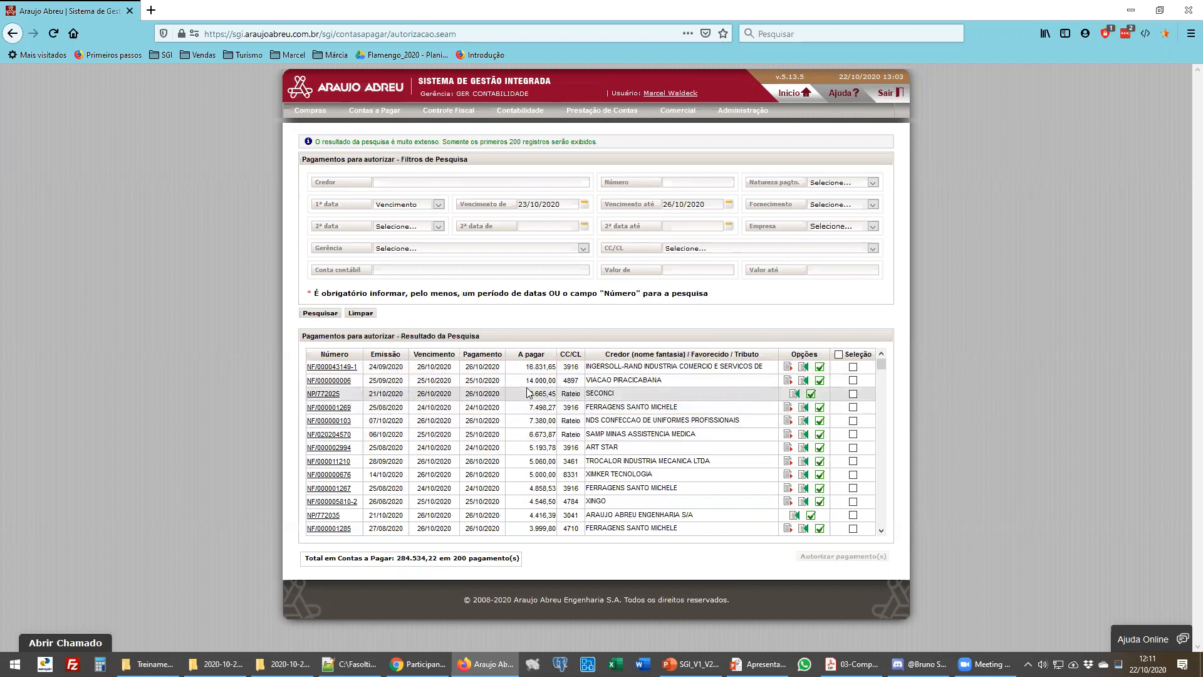
- Open the analysis of payment NF/000000006, review its taxes and other discounts tab, then close it
{"action": "mouse_move", "coordinate": [540, 381]}
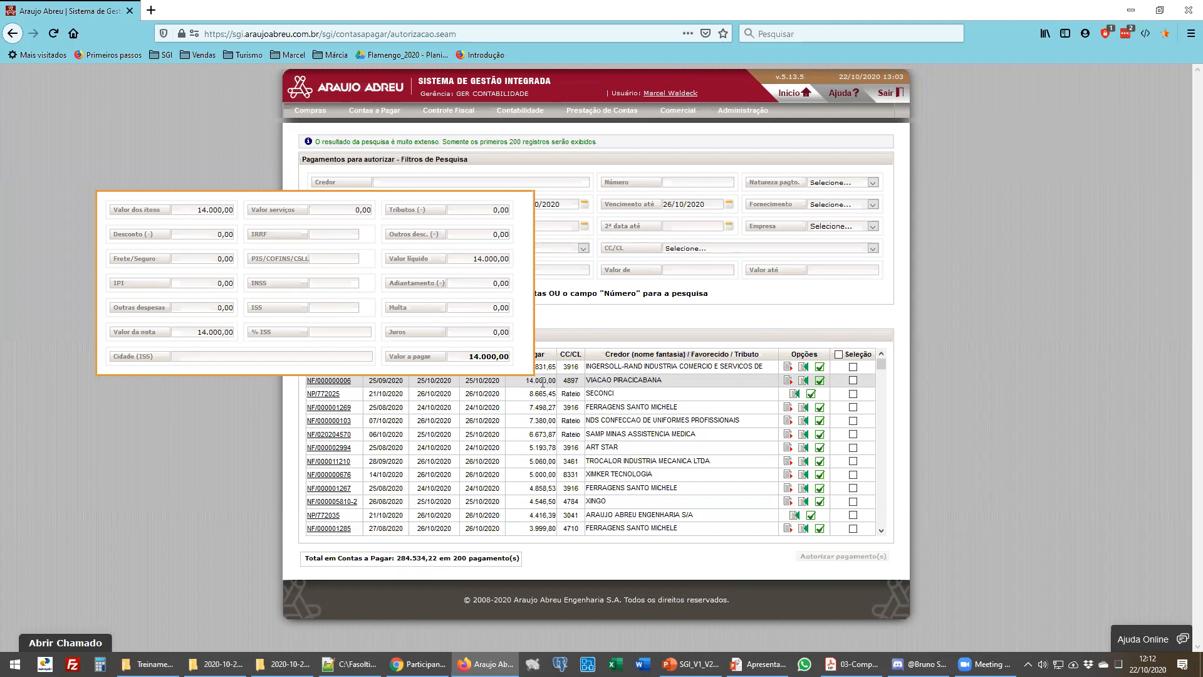
{"action": "left_click", "coordinate": [821, 384]}
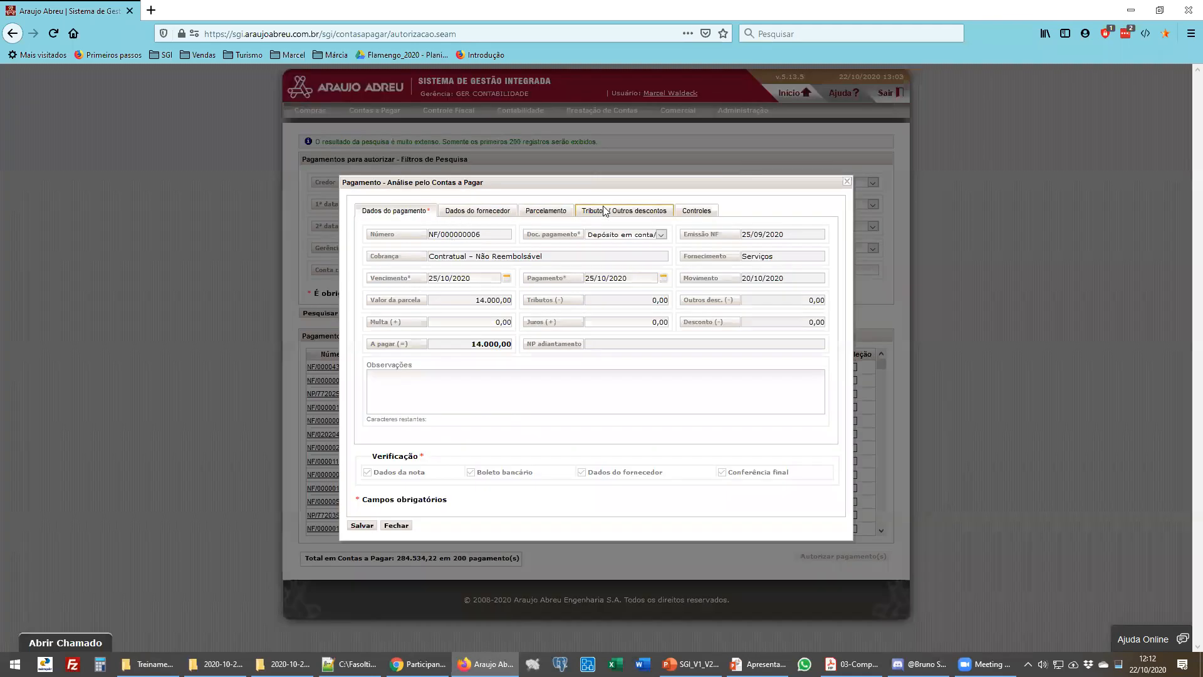
{"action": "left_click", "coordinate": [609, 215]}
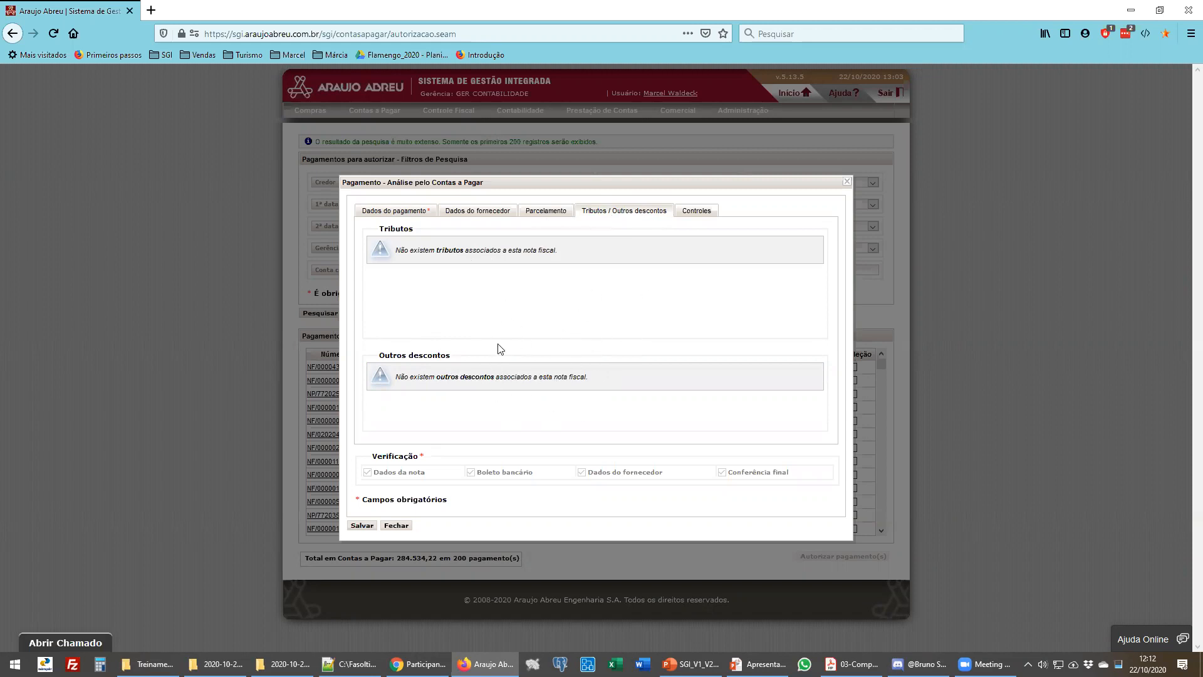
{"action": "left_click", "coordinate": [397, 526]}
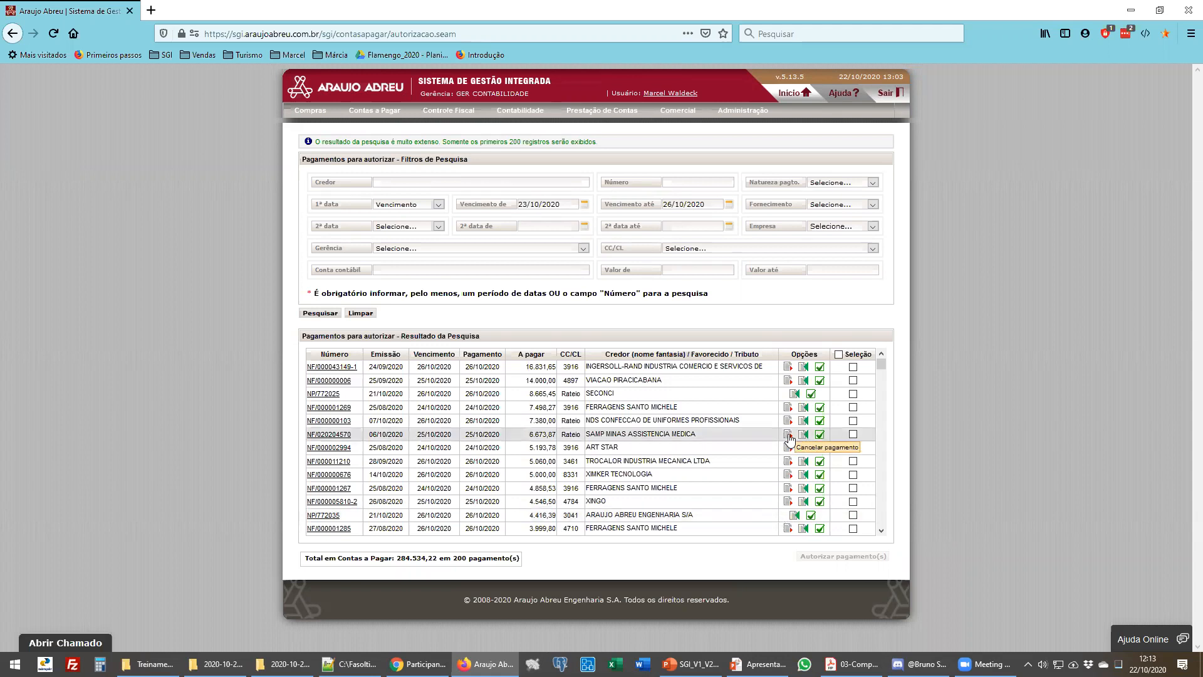
{"action": "scroll", "coordinate": [781, 520], "scroll_direction": "down", "scroll_amount": 4}
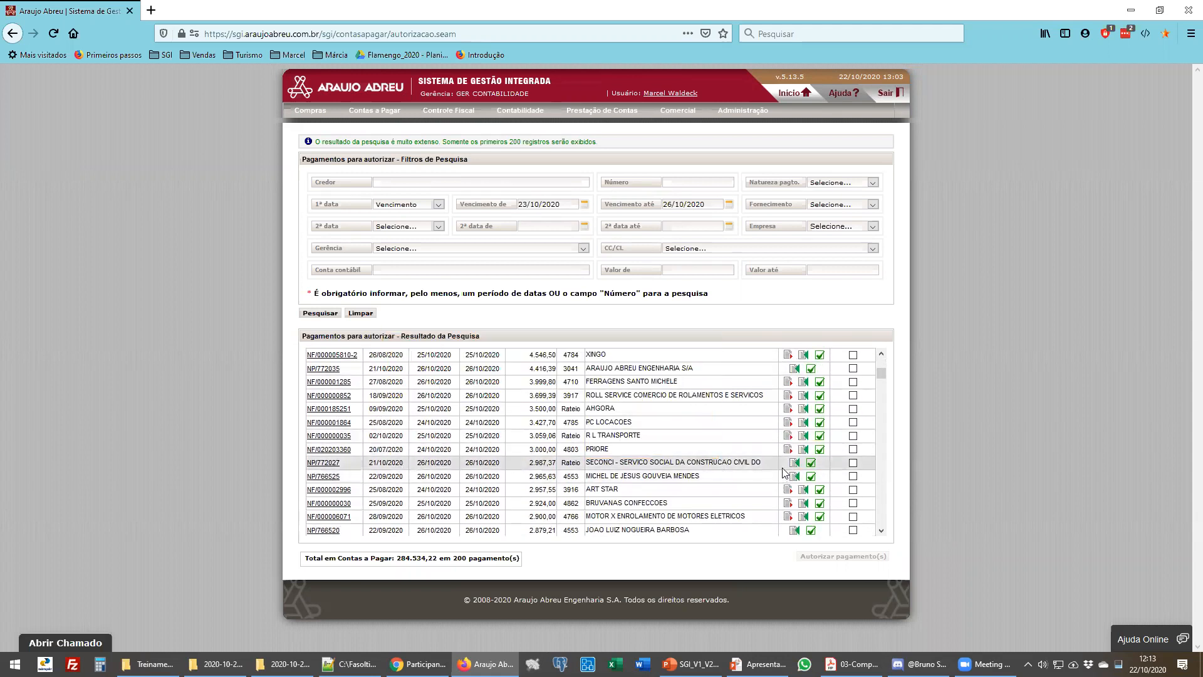
{"action": "mouse_move", "coordinate": [765, 451]}
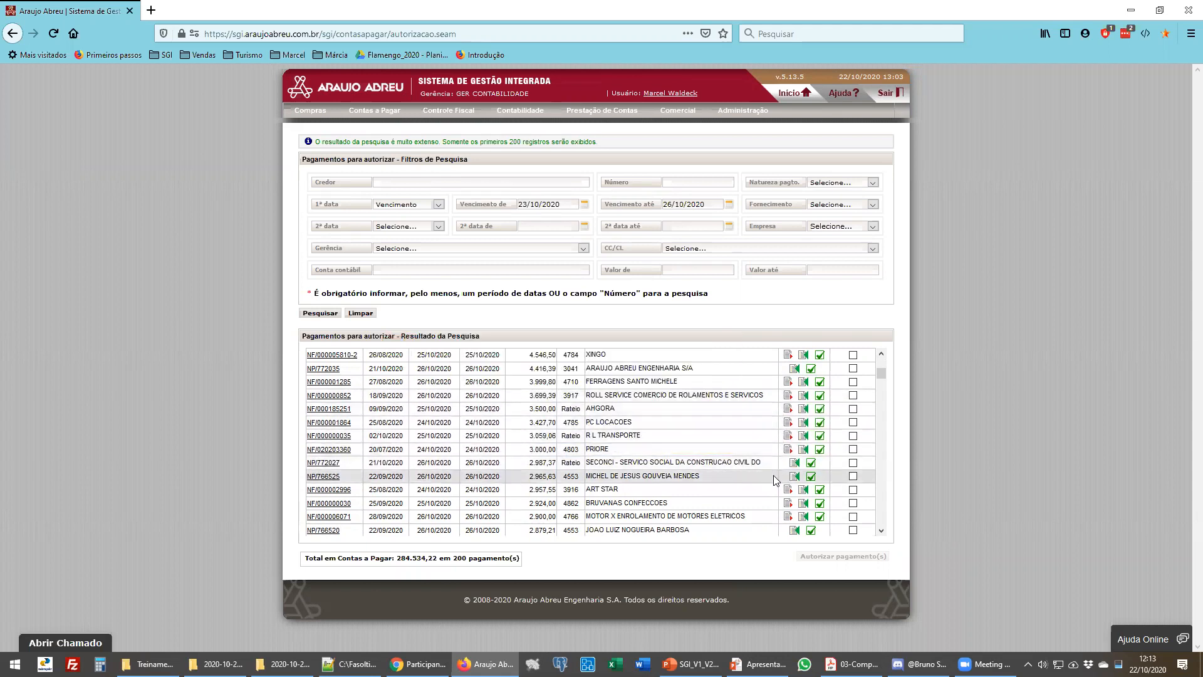
{"action": "scroll", "coordinate": [771, 471], "scroll_direction": "down", "scroll_amount": 4}
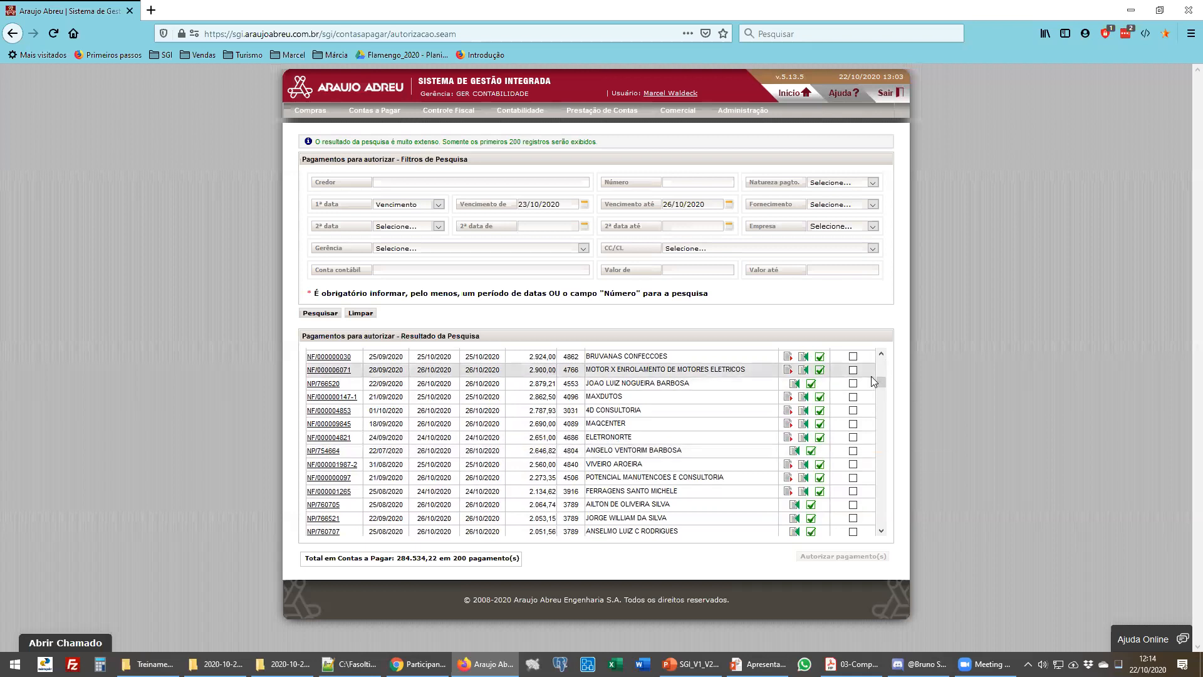
{"action": "left_click", "coordinate": [854, 370]}
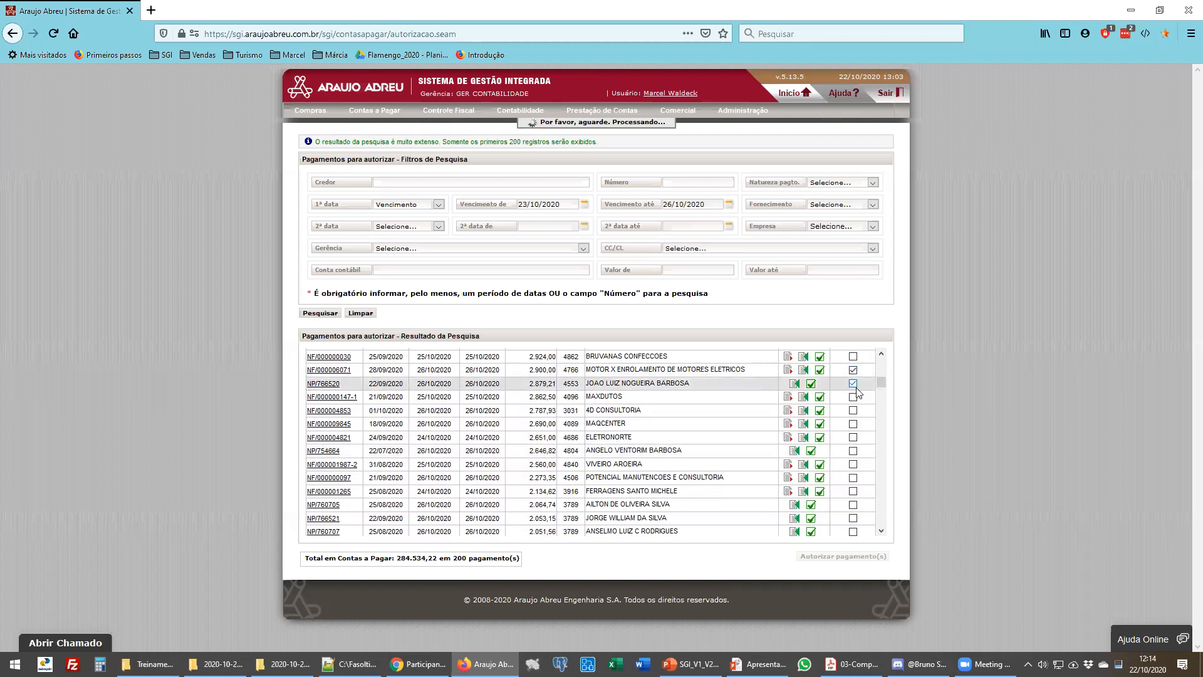
{"action": "left_click", "coordinate": [854, 383]}
{"action": "left_click", "coordinate": [853, 397]}
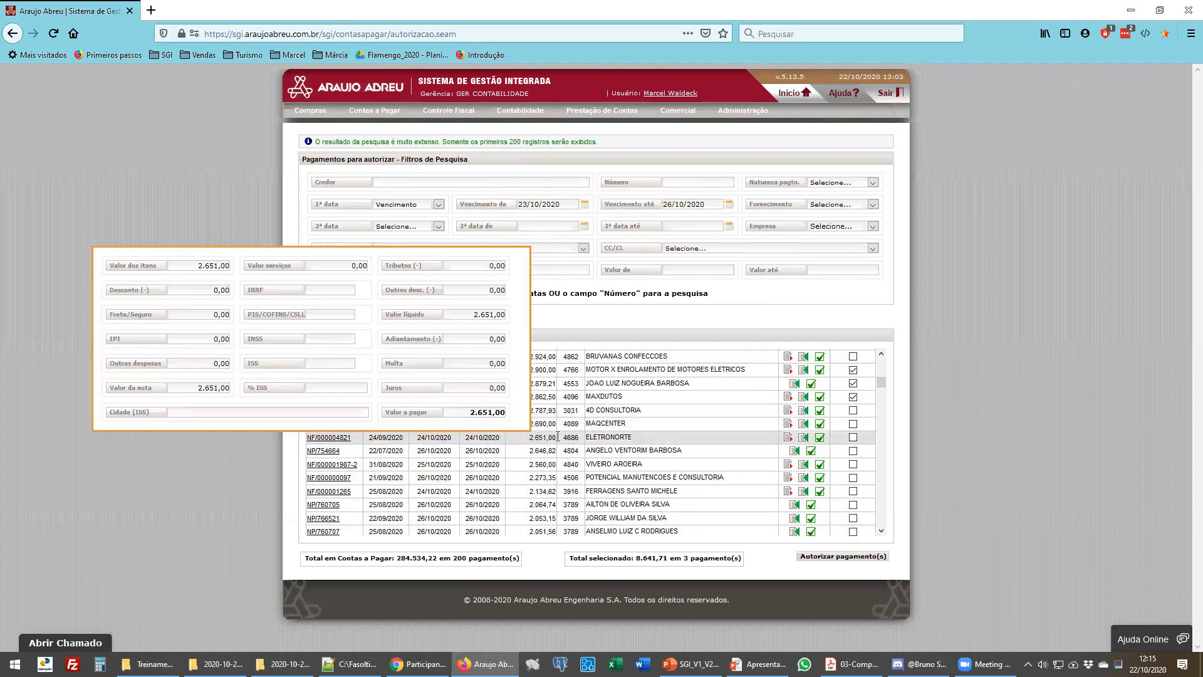
- Open the Consulta Pagamentos screen from the accounts-payable module
{"action": "mouse_move", "coordinate": [567, 435]}
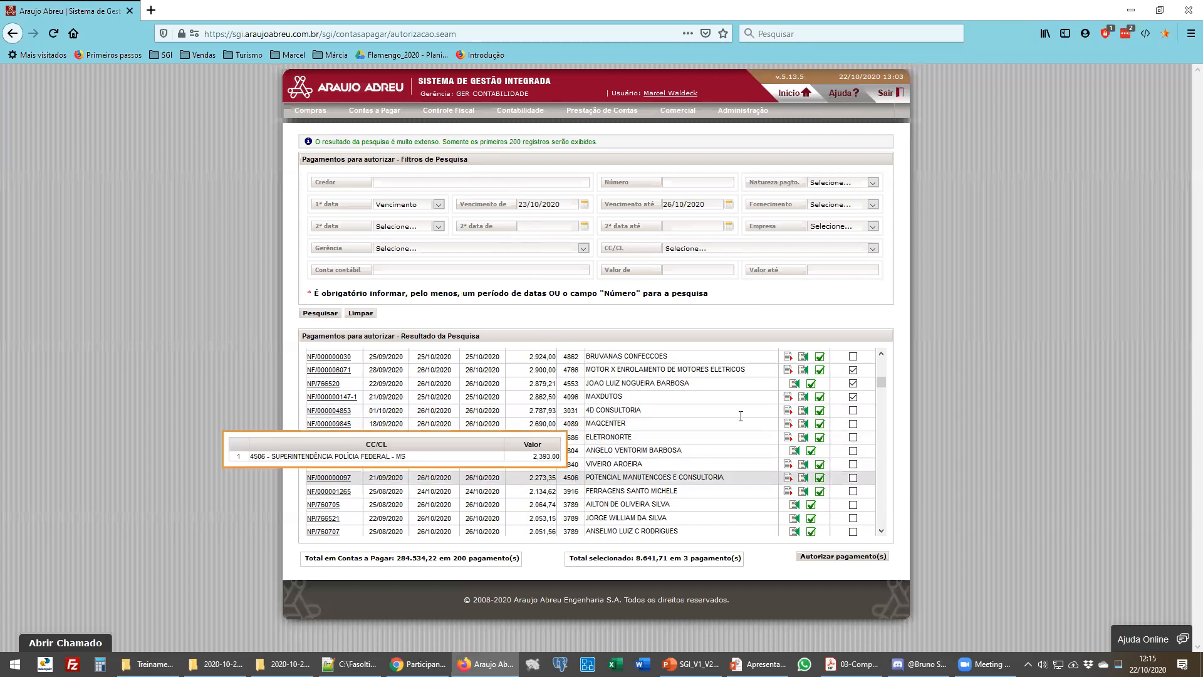
{"action": "mouse_move", "coordinate": [360, 113]}
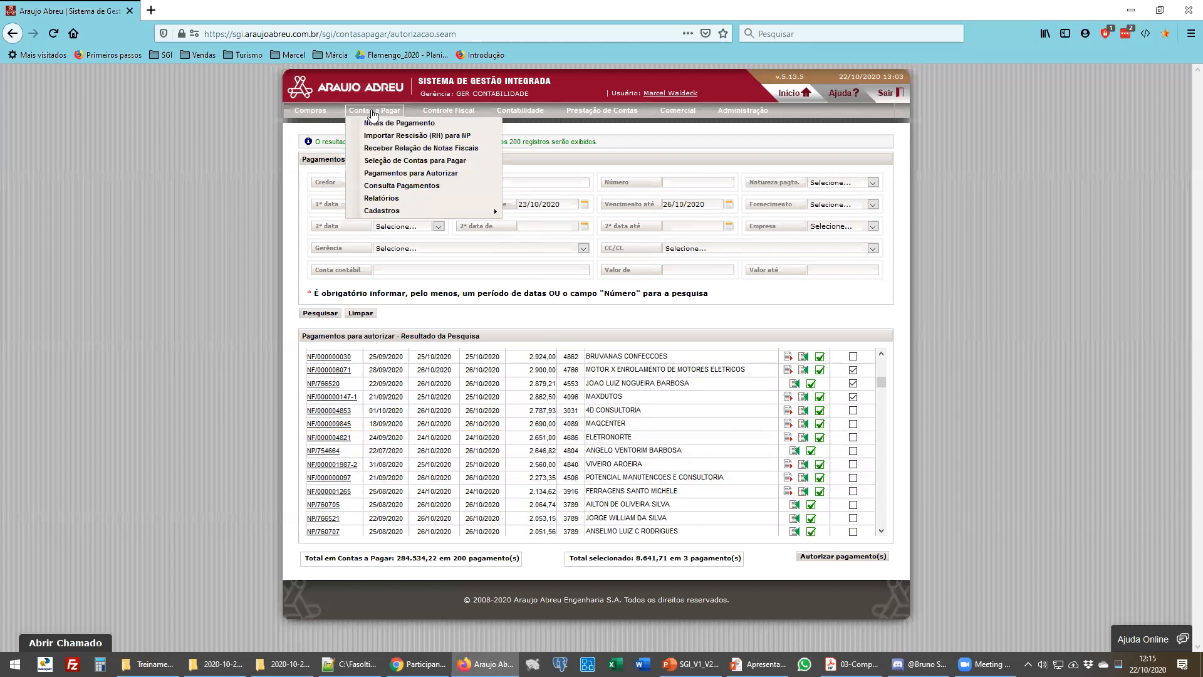
{"action": "left_click", "coordinate": [413, 188]}
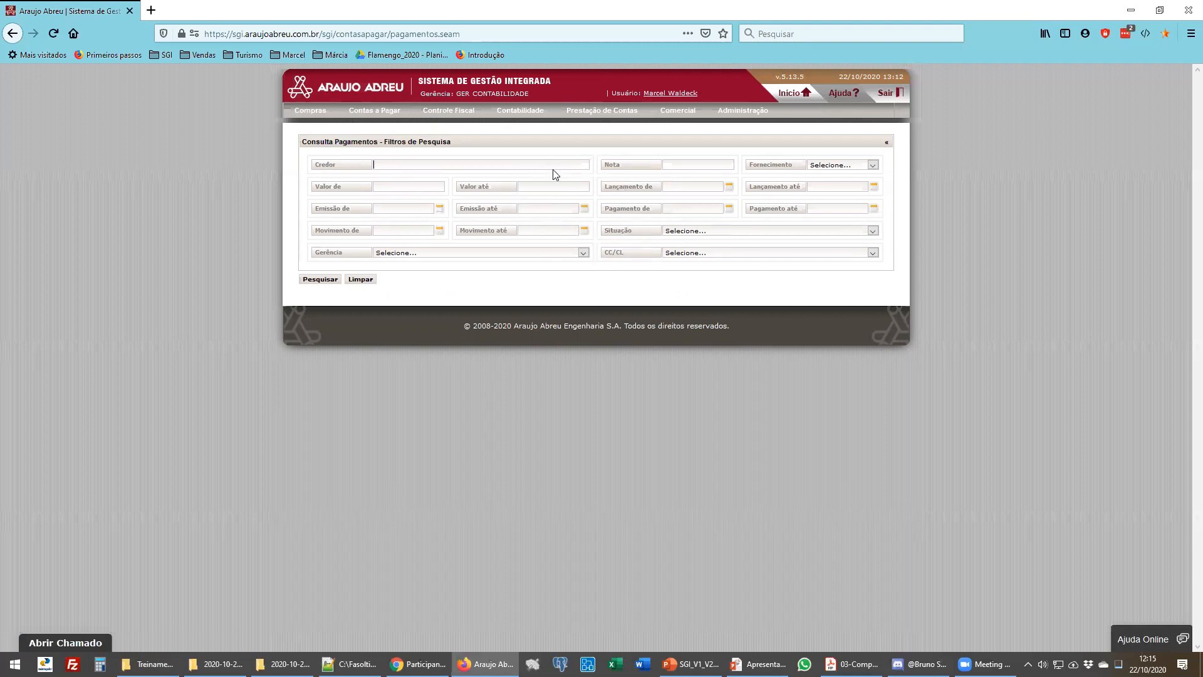
- Search payments by Nota 11400 and inspect the status of the returned rows
{"action": "left_click", "coordinate": [675, 166]}
{"action": "type", "text": "11400"}
{"action": "left_click", "coordinate": [318, 282]}
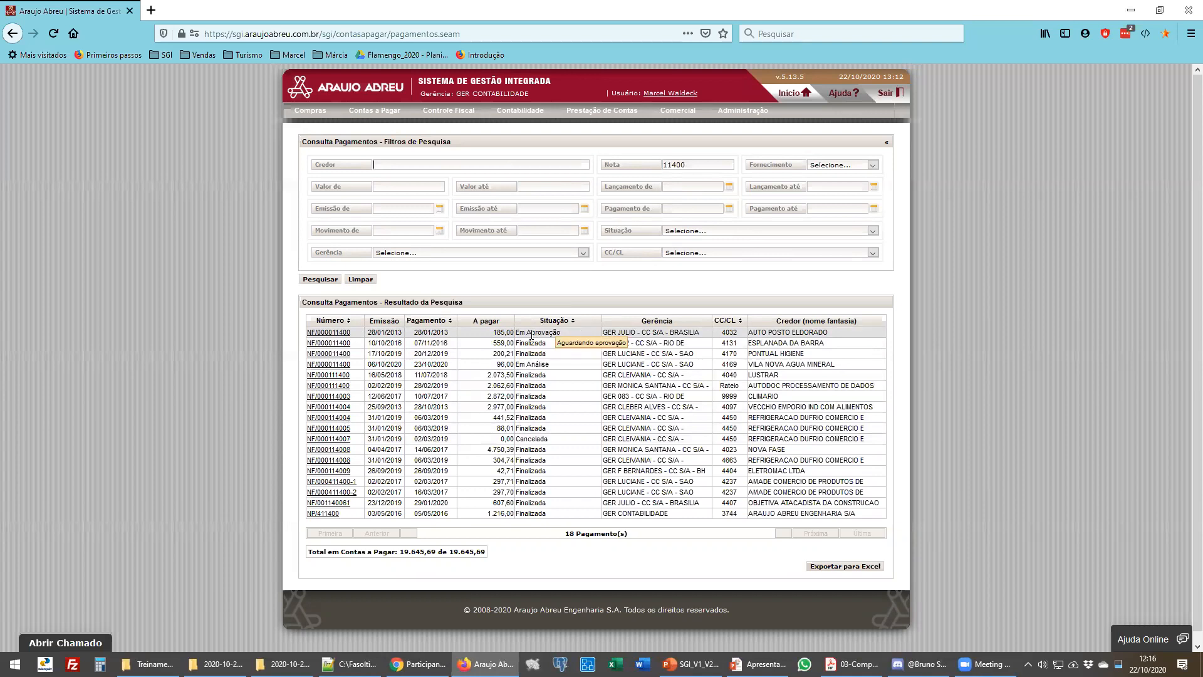
{"action": "mouse_move", "coordinate": [530, 369]}
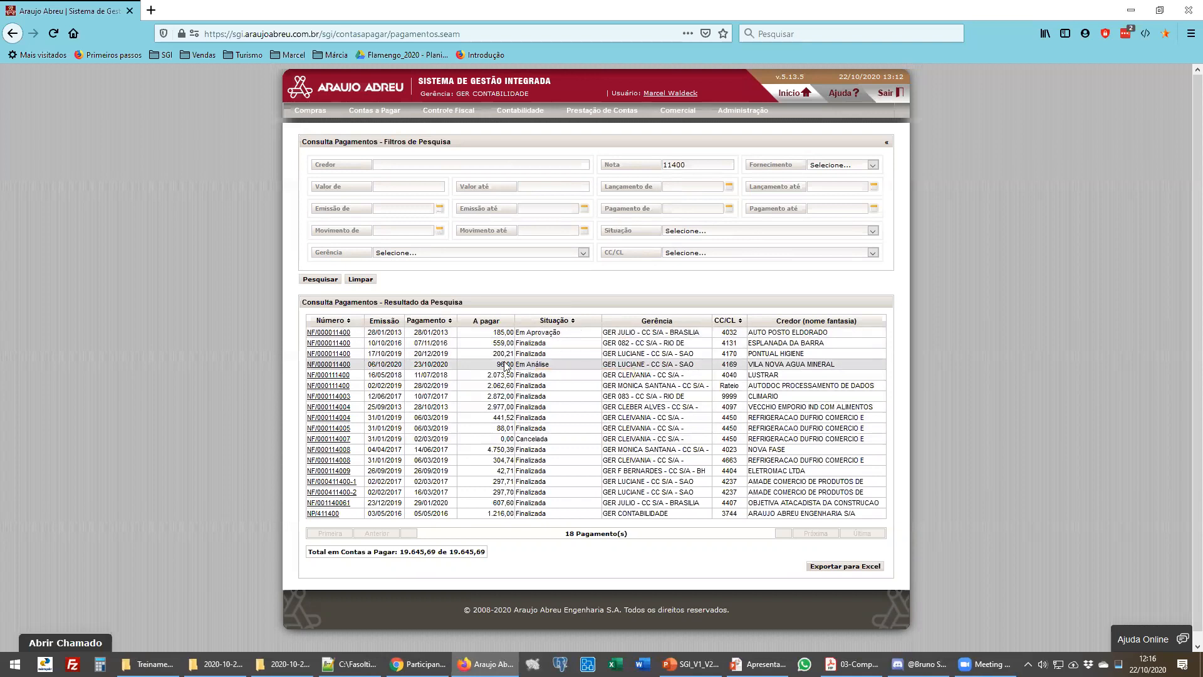
{"action": "left_click_drag", "start_coordinate": [497, 364], "coordinate": [521, 364]}
{"action": "left_click", "coordinate": [520, 364]}
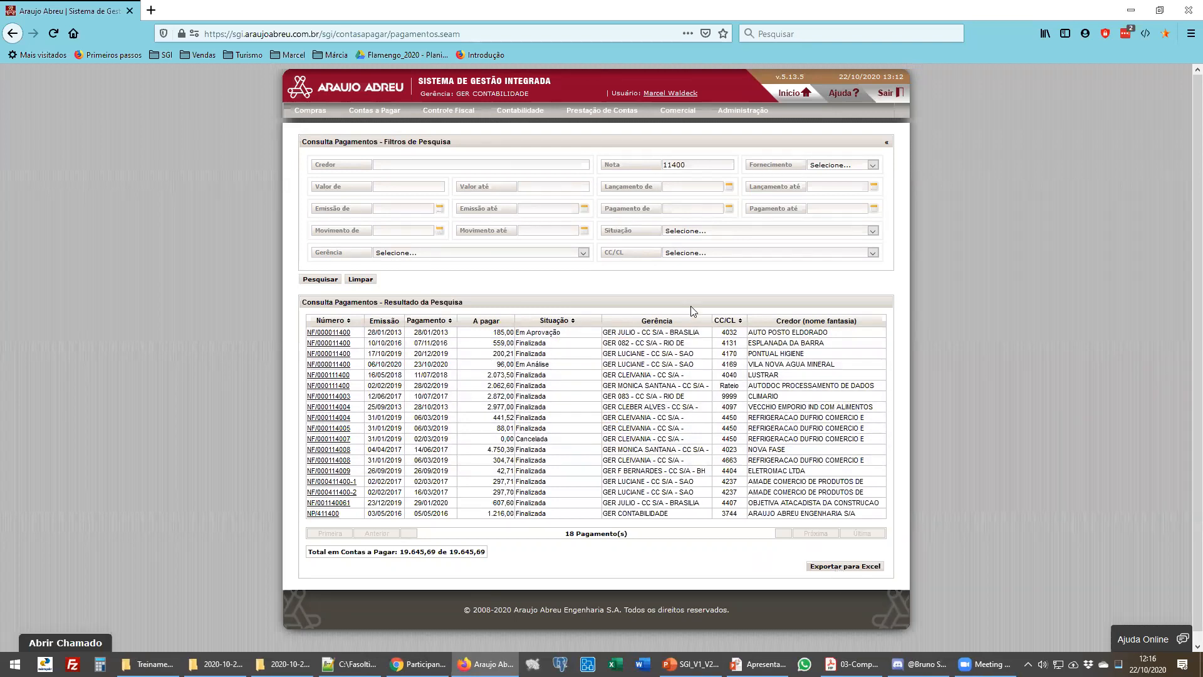
- Filter by Gerência GER ALBERTO - CC S/A - BELEM (3050) and CC/CL 3740 - OI - PA, clearing the Nota field
{"action": "left_click", "coordinate": [488, 253]}
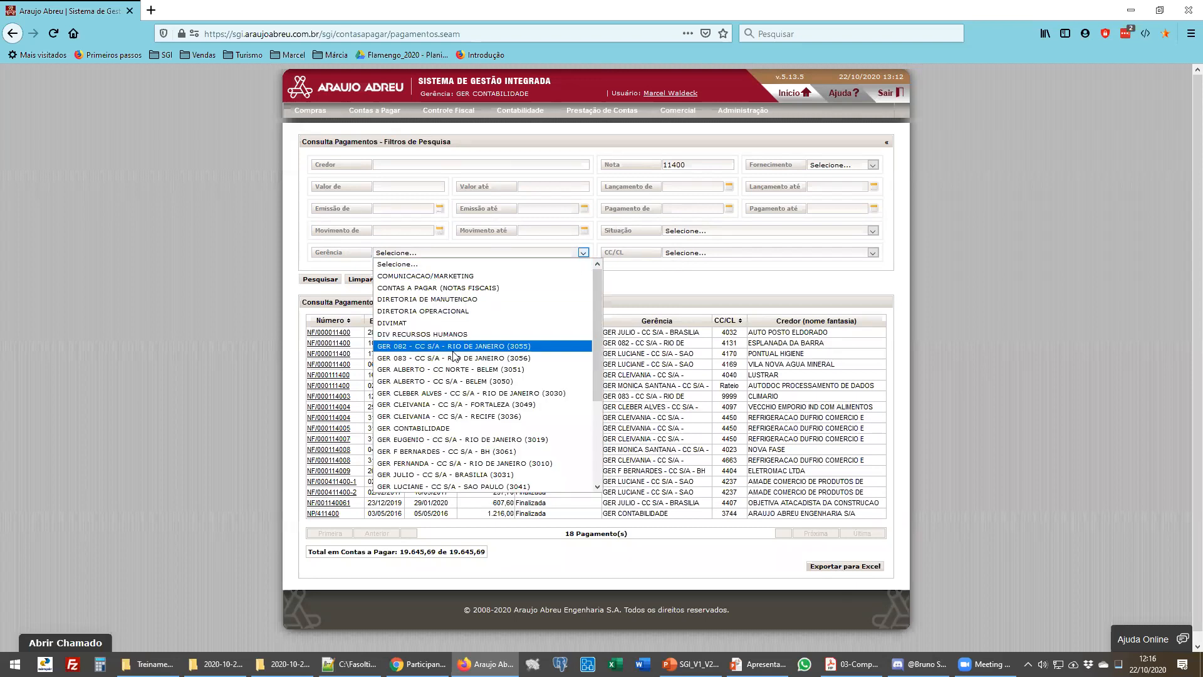
{"action": "left_click", "coordinate": [457, 379]}
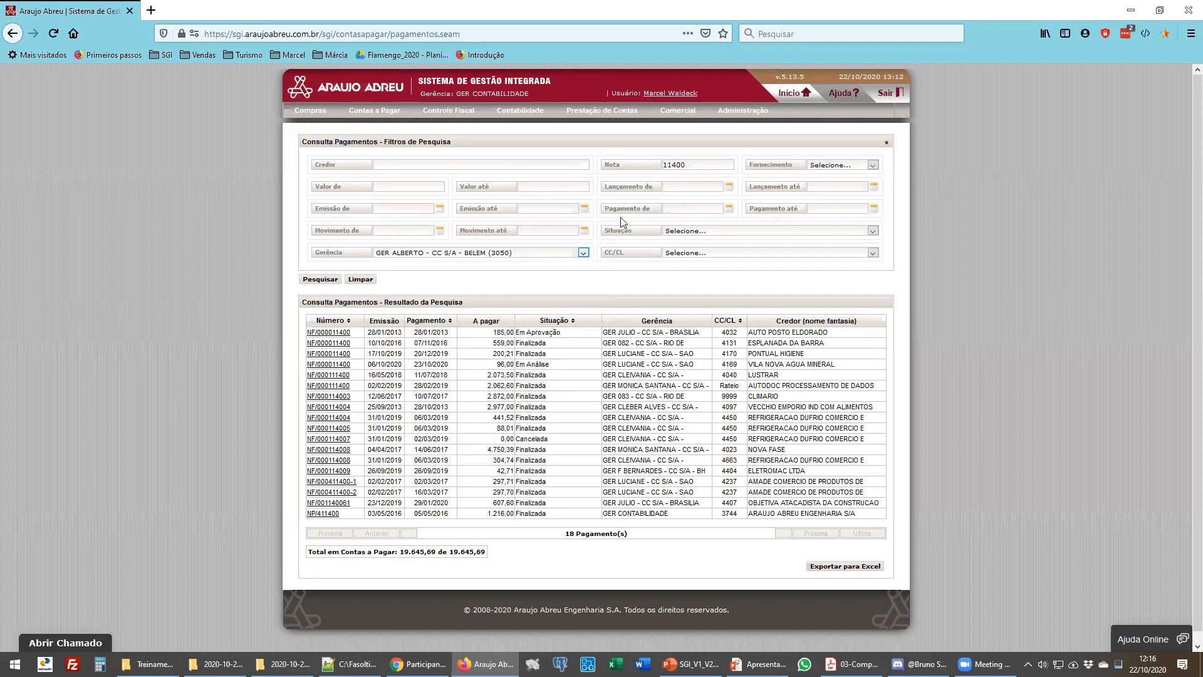
{"action": "left_click", "coordinate": [688, 252]}
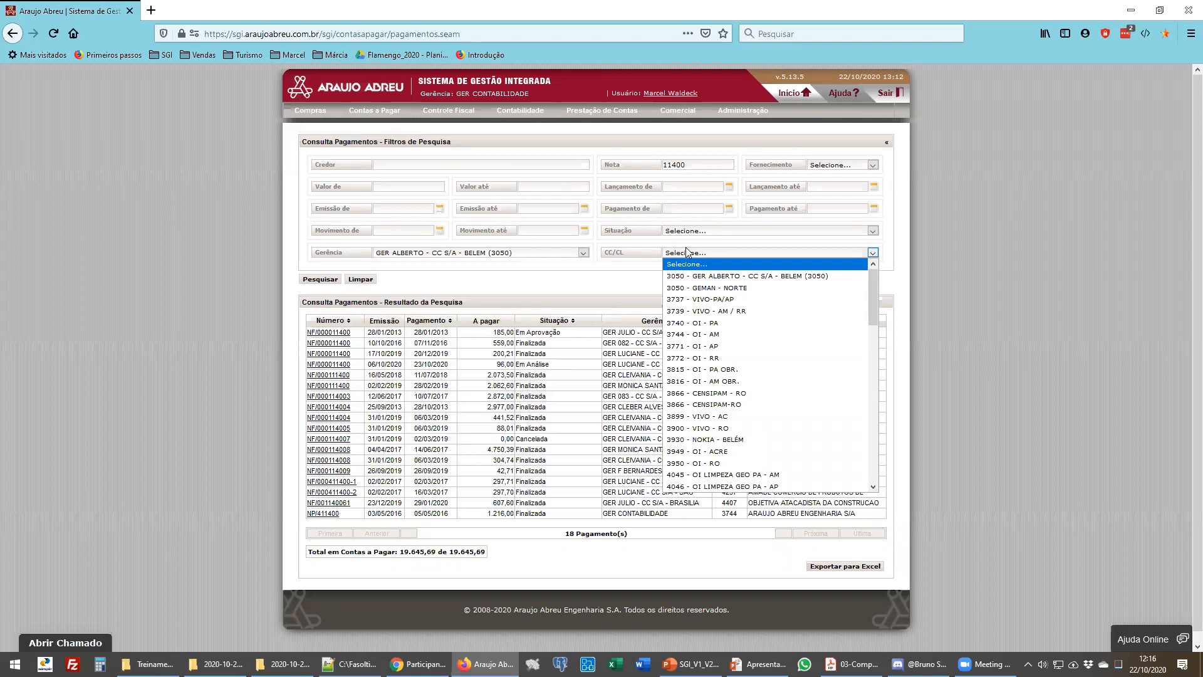
{"action": "left_click", "coordinate": [702, 323]}
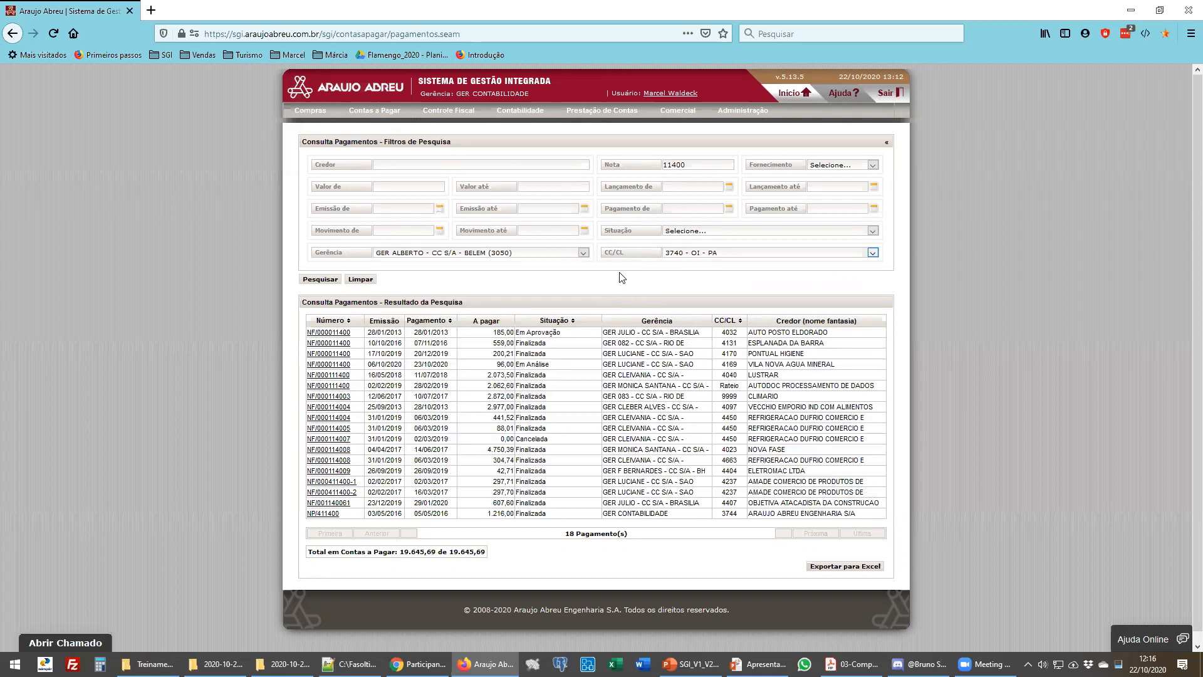
{"action": "double_click", "coordinate": [697, 165]}
{"action": "key", "text": "BackSpace"}
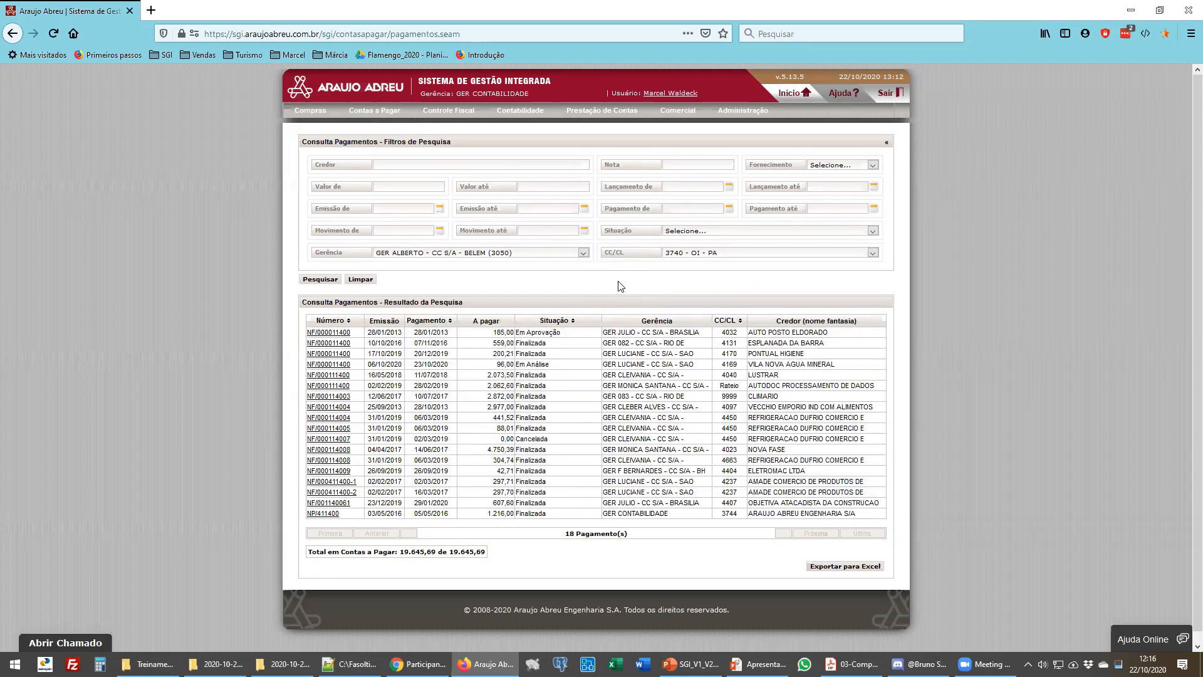
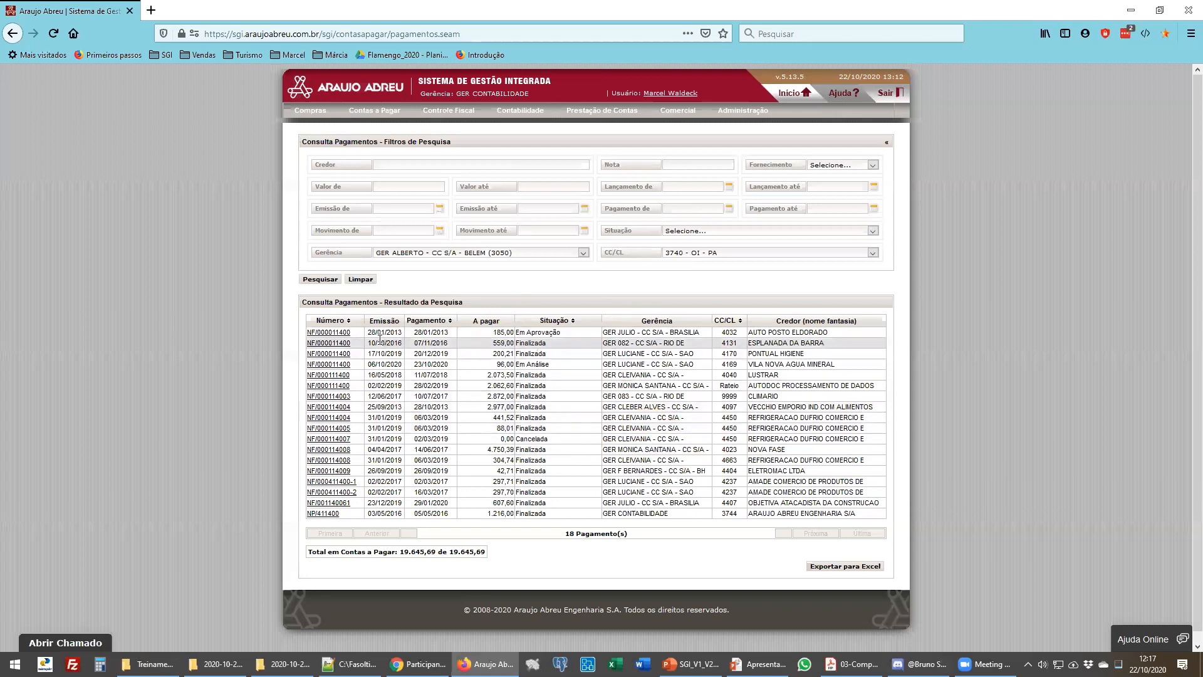
- Open note NF/000411400 from the payment results and review its Dados da Nota details, items and instalments
{"action": "left_click", "coordinate": [346, 493]}
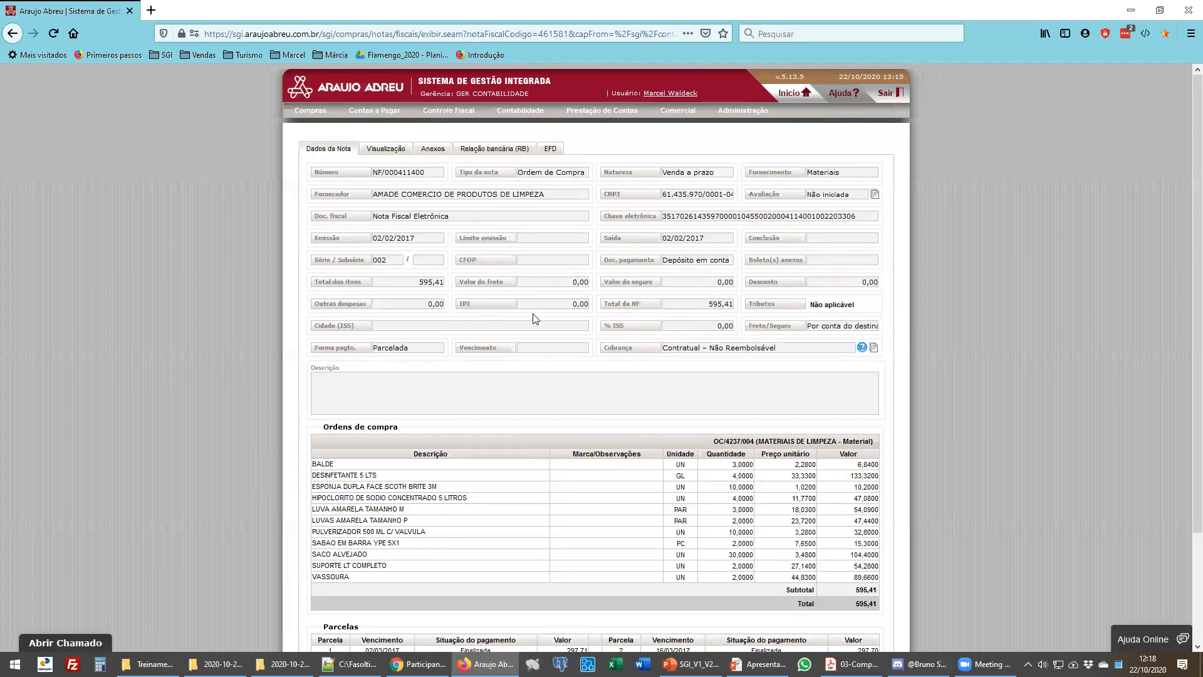
{"action": "scroll", "coordinate": [578, 483], "scroll_direction": "down", "scroll_amount": 1}
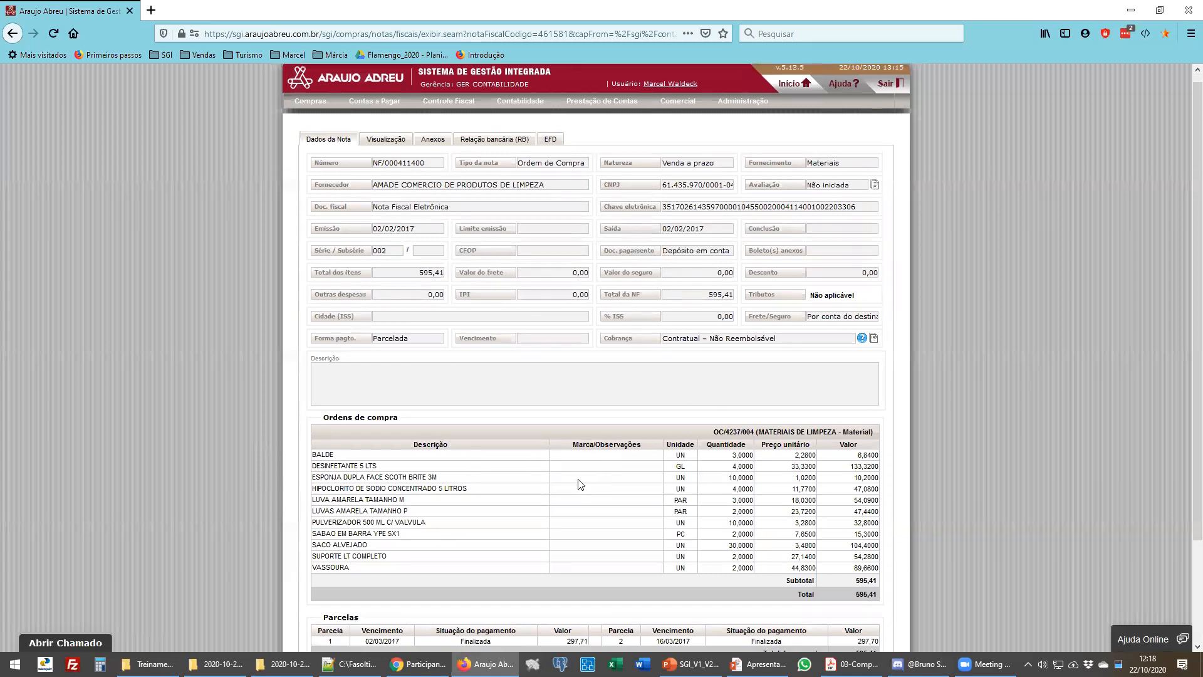
{"action": "scroll", "coordinate": [578, 484], "scroll_direction": "down", "scroll_amount": 2}
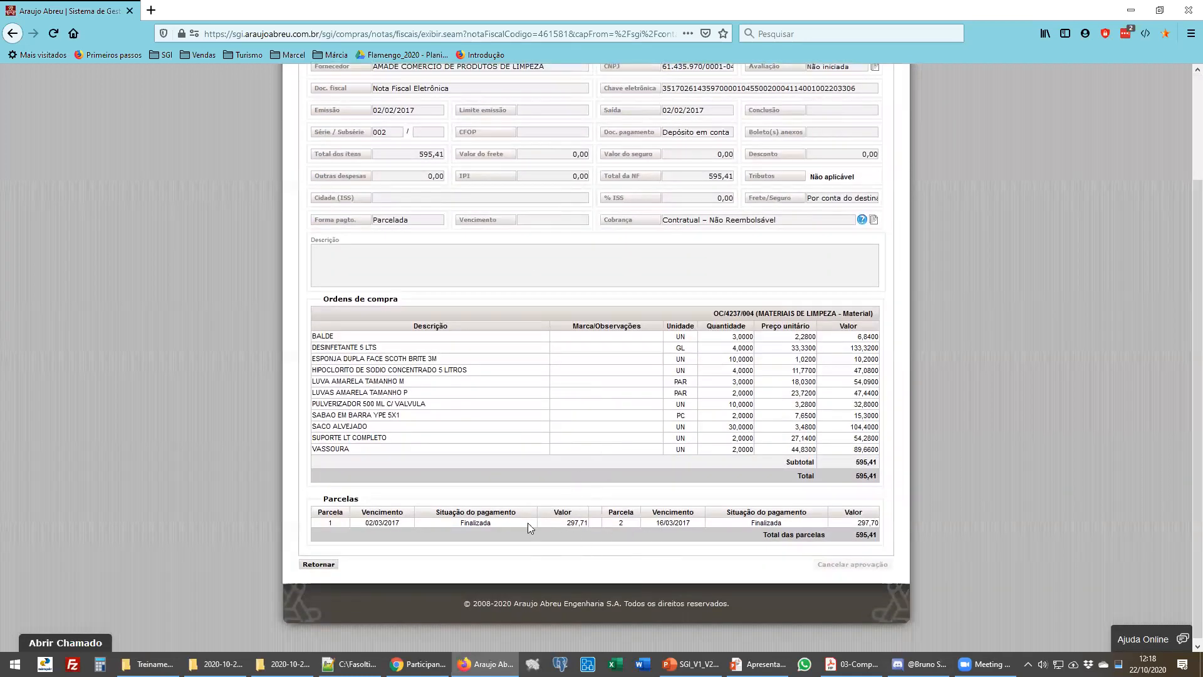
{"action": "scroll", "coordinate": [561, 351], "scroll_direction": "up", "scroll_amount": 2}
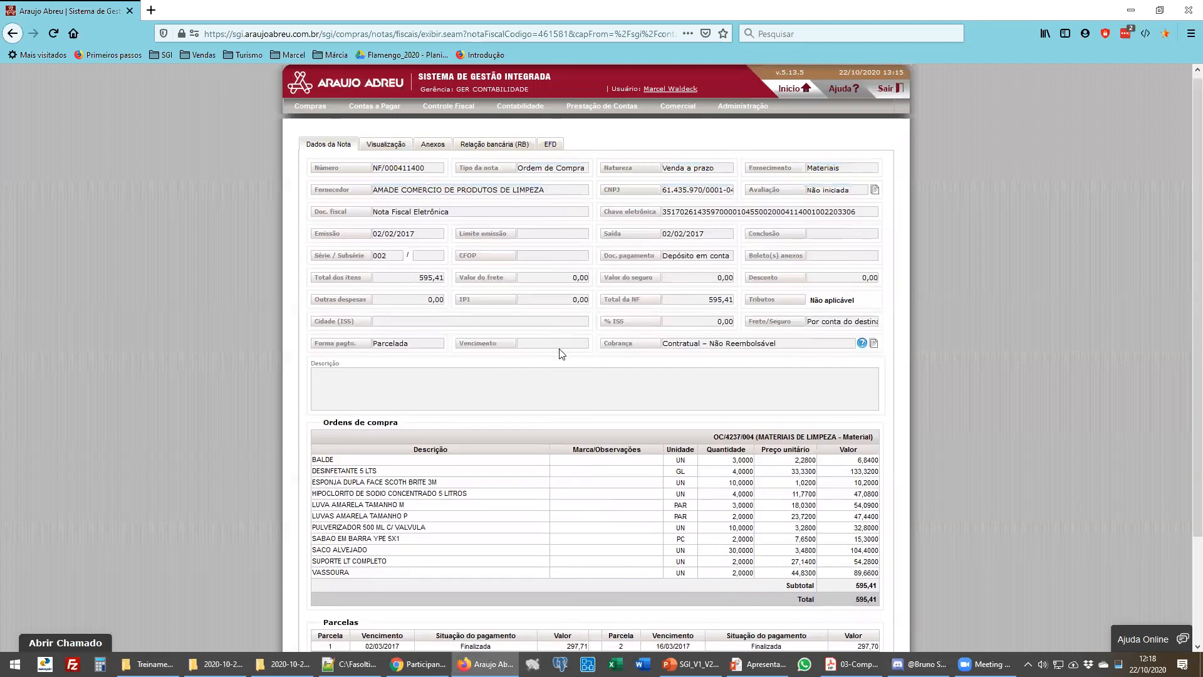
- Review the note's Visualização, Anexos, Relação bancária (RB) and EFD tabs, and return to the payment query
{"action": "left_click", "coordinate": [386, 148]}
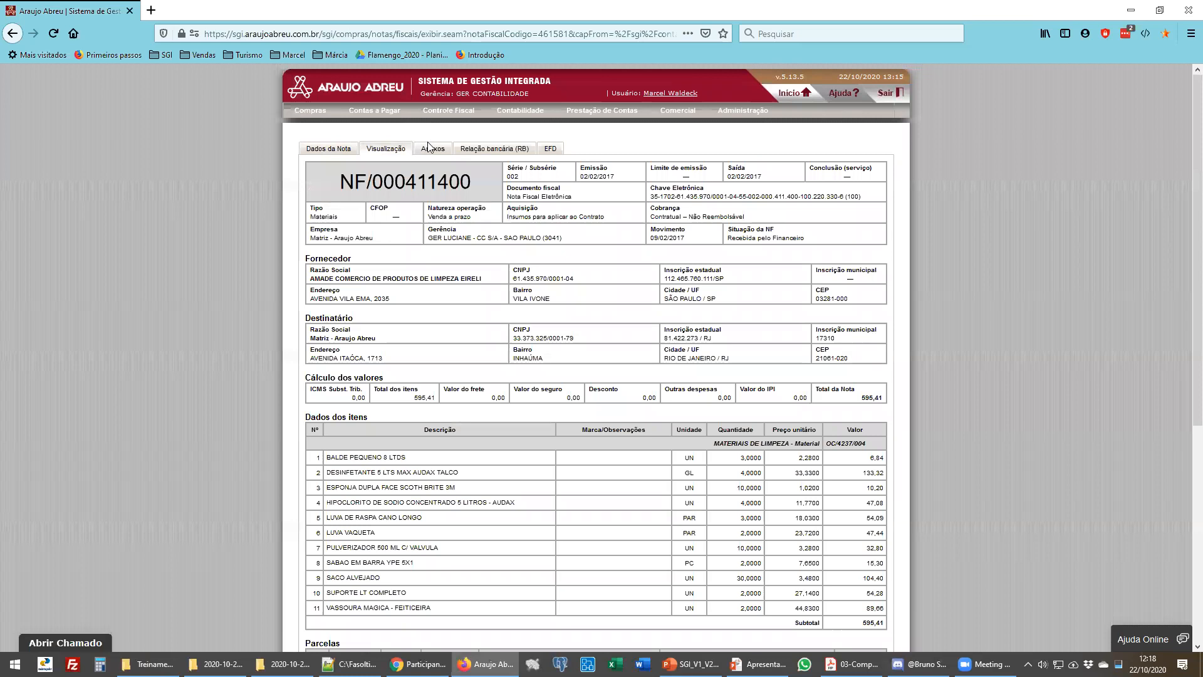
{"action": "left_click", "coordinate": [430, 148]}
{"action": "left_click", "coordinate": [505, 150]}
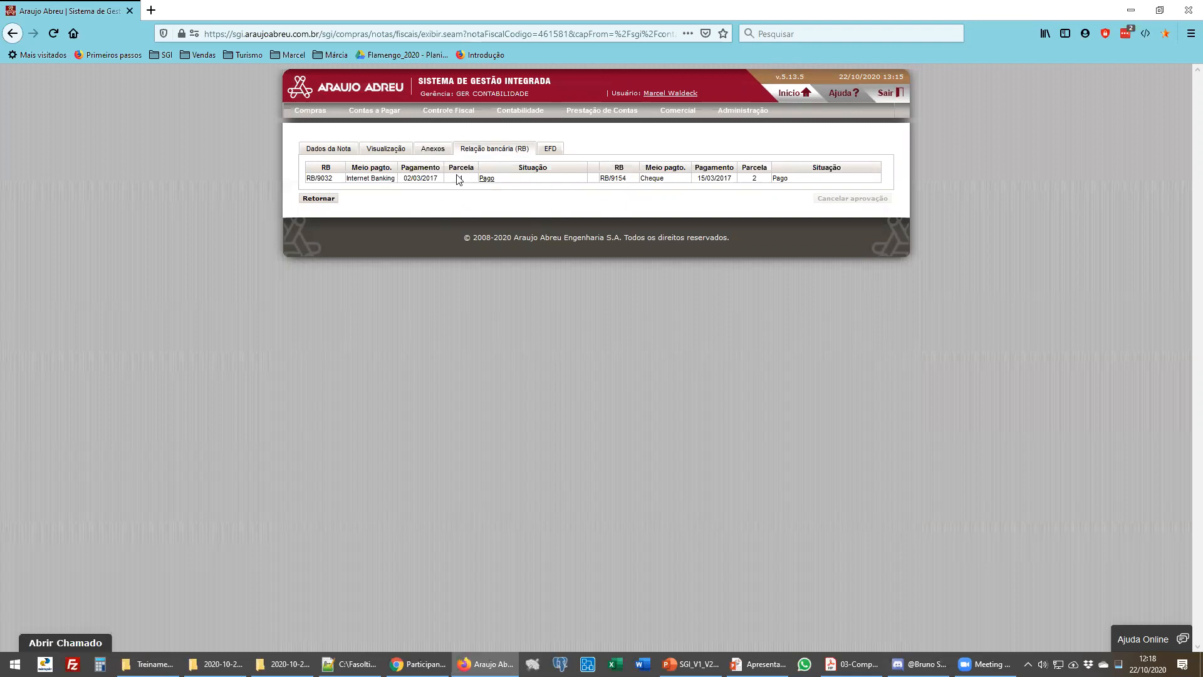
{"action": "left_click", "coordinate": [556, 155]}
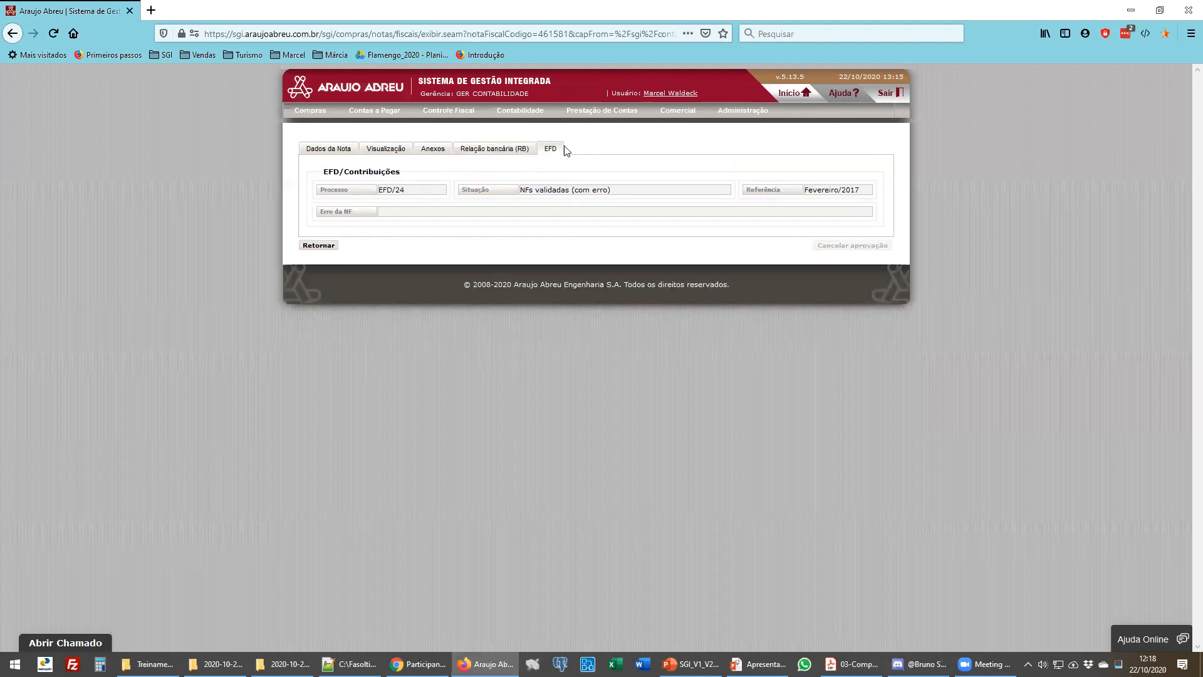
{"action": "left_click", "coordinate": [485, 154]}
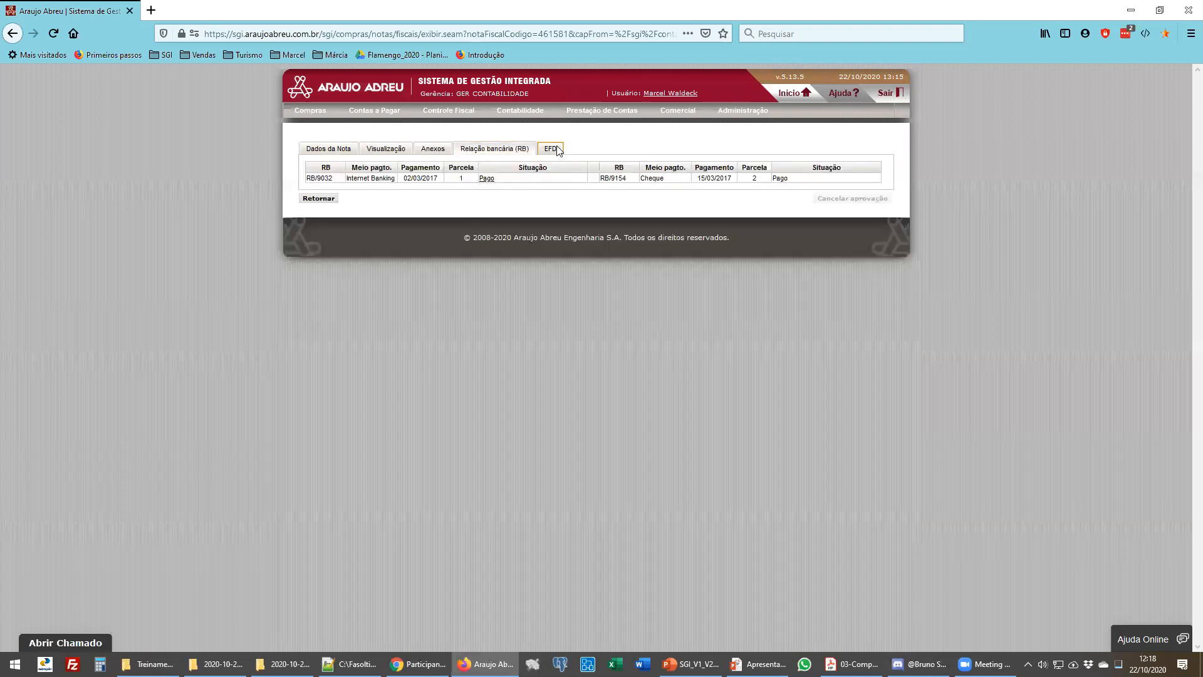
{"action": "left_click", "coordinate": [555, 148]}
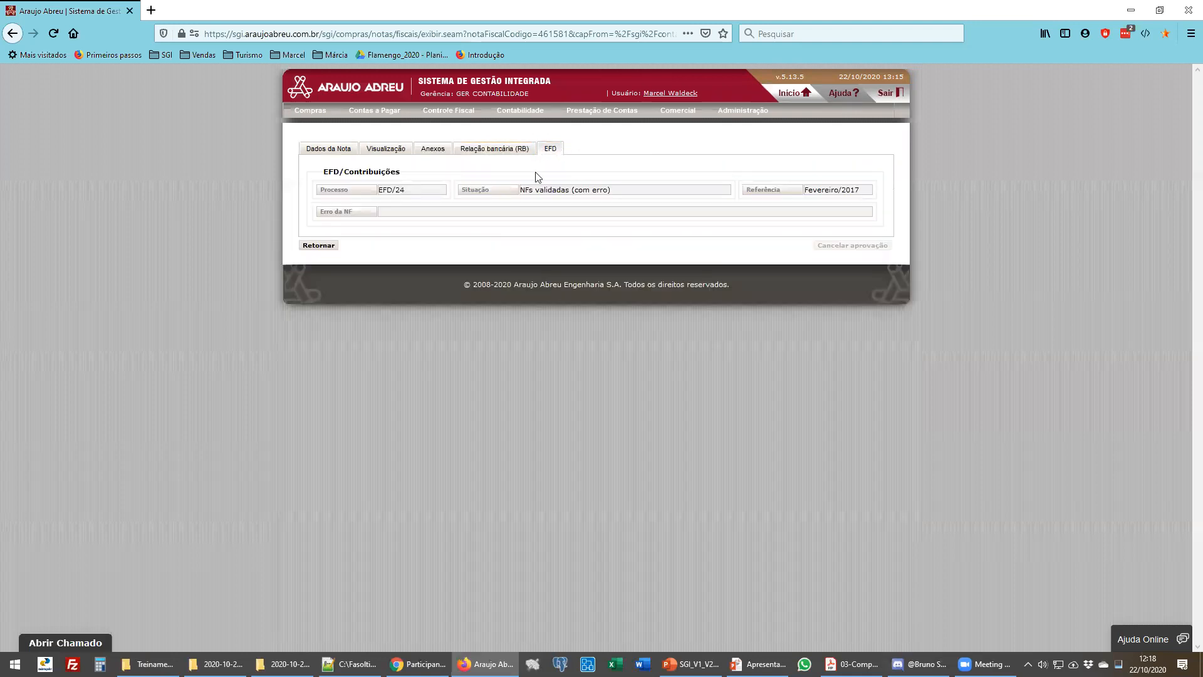
{"action": "left_click", "coordinate": [498, 152]}
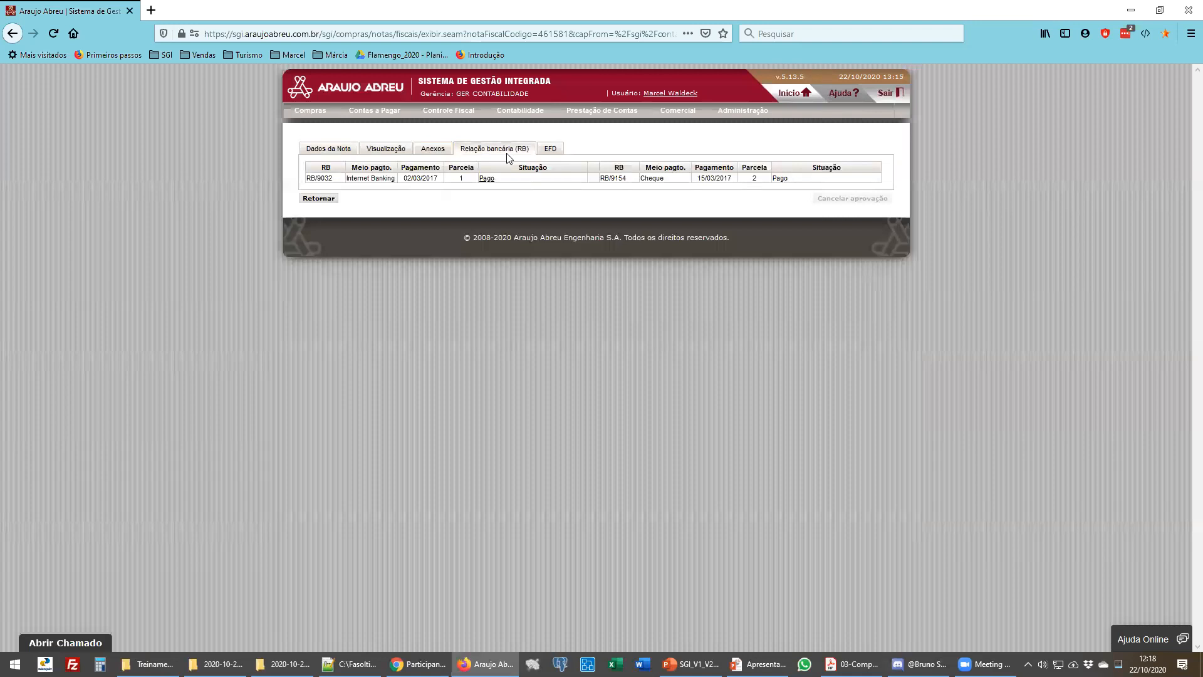
{"action": "left_click_drag", "start_coordinate": [730, 179], "coordinate": [710, 178]}
{"action": "left_click", "coordinate": [544, 149]}
{"action": "left_click", "coordinate": [494, 153]}
{"action": "left_click", "coordinate": [313, 202]}
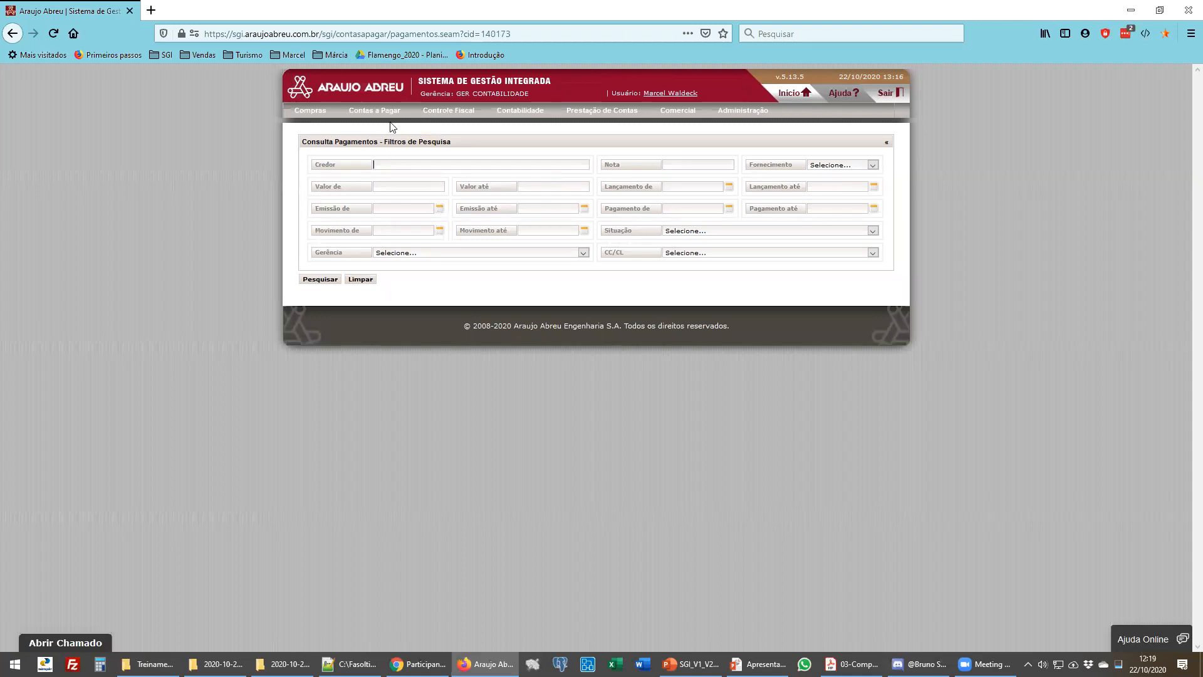
- Open the accounts-payable Relatórios report filter screen
{"action": "mouse_move", "coordinate": [376, 111]}
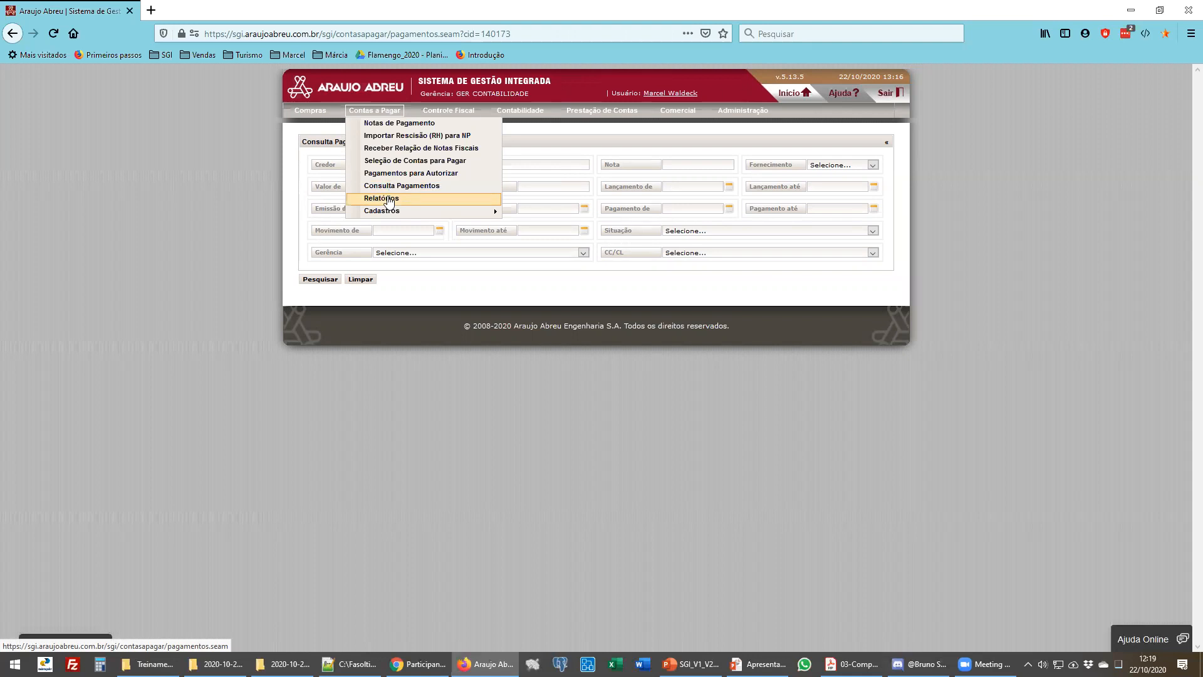
{"action": "left_click", "coordinate": [386, 199]}
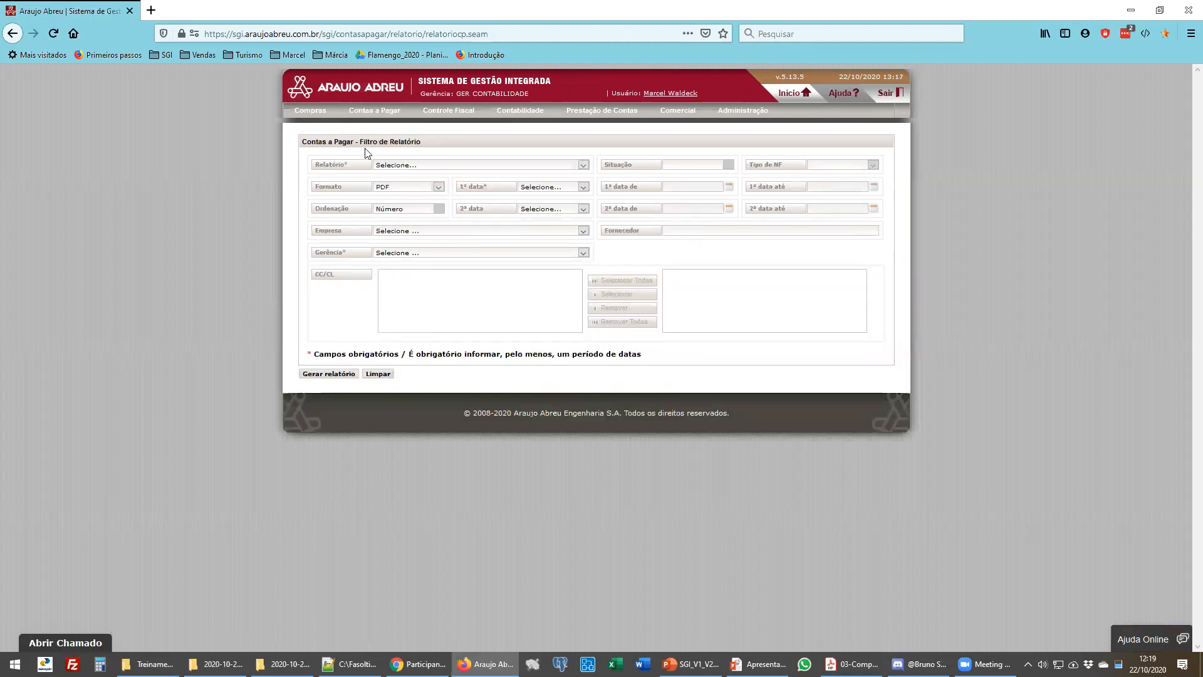
{"action": "left_click", "coordinate": [311, 111]}
{"action": "mouse_move", "coordinate": [328, 263]}
{"action": "left_click", "coordinate": [369, 111]}
- Select the Maiores despesas report and check the PDF and Excel output format options
{"action": "left_click", "coordinate": [393, 167]}
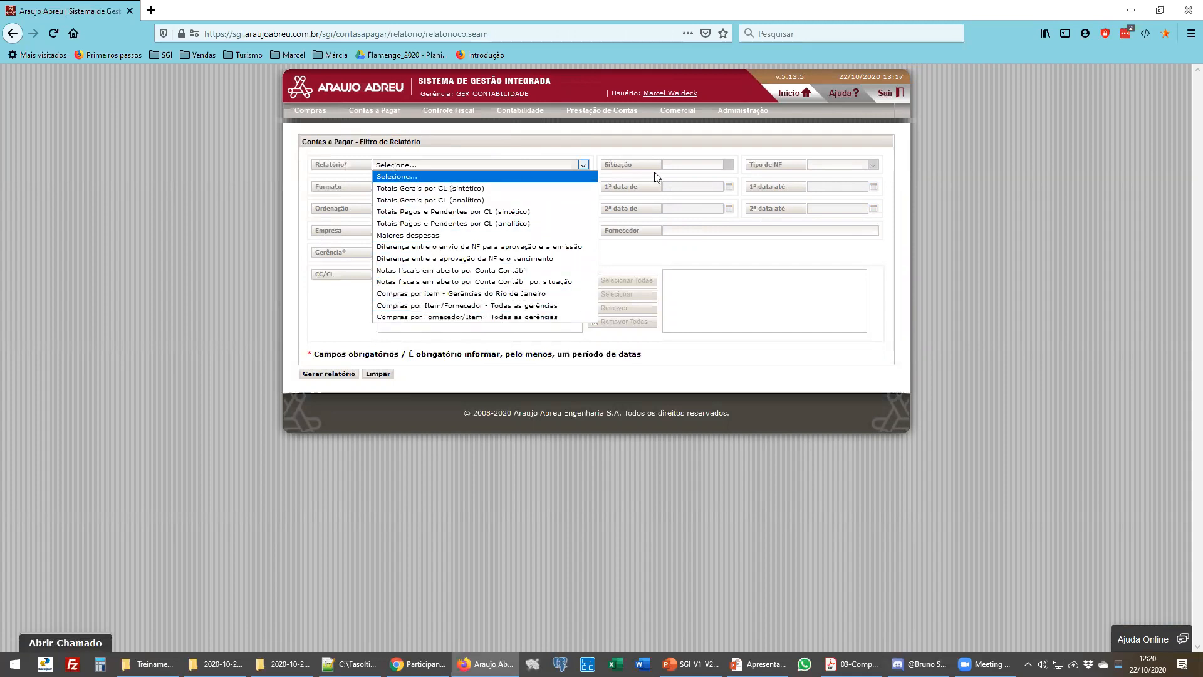
{"action": "left_click", "coordinate": [514, 235]}
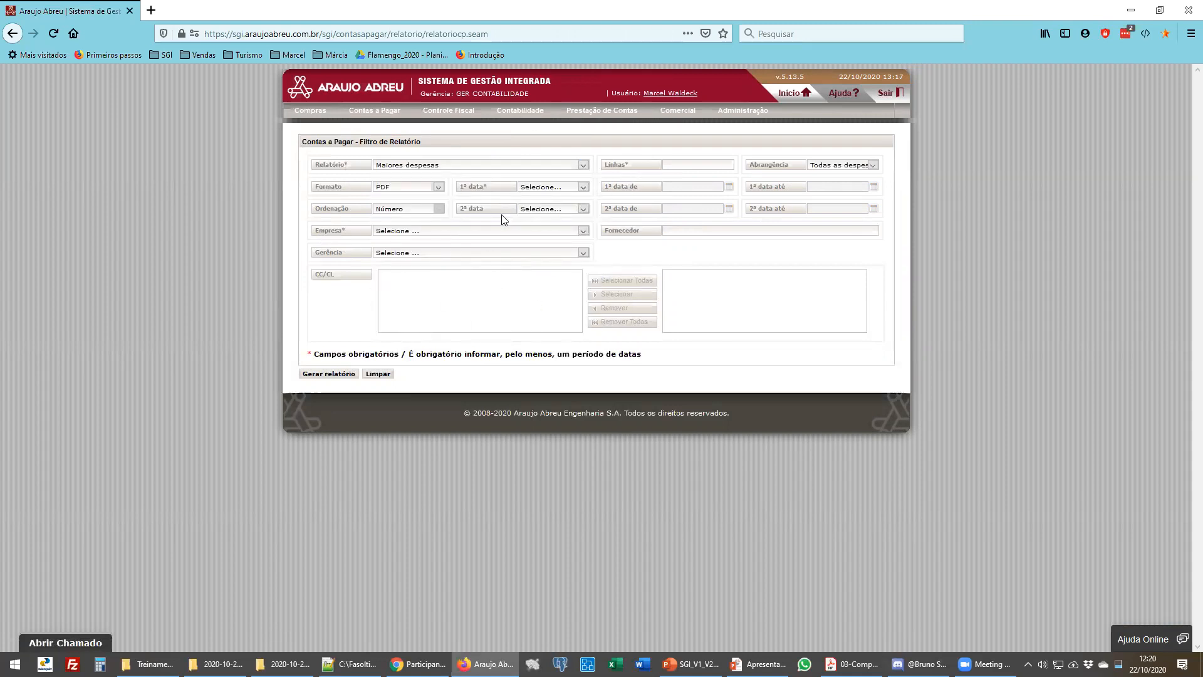
{"action": "left_click", "coordinate": [420, 187]}
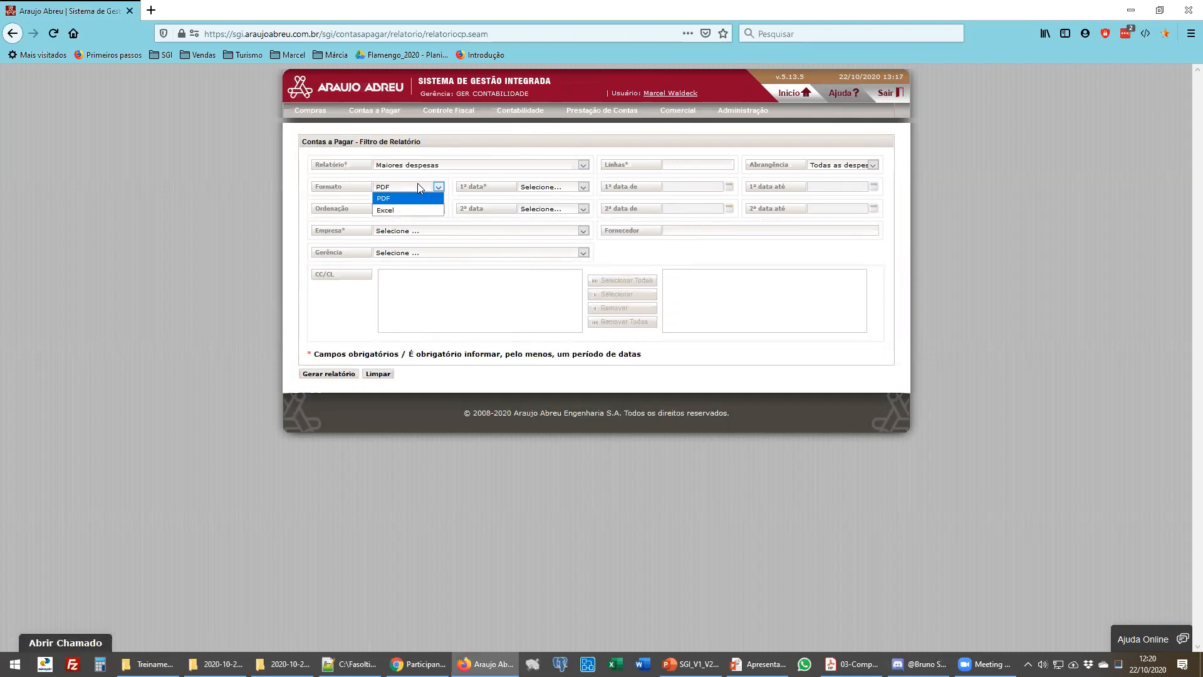
{"action": "left_click", "coordinate": [419, 186]}
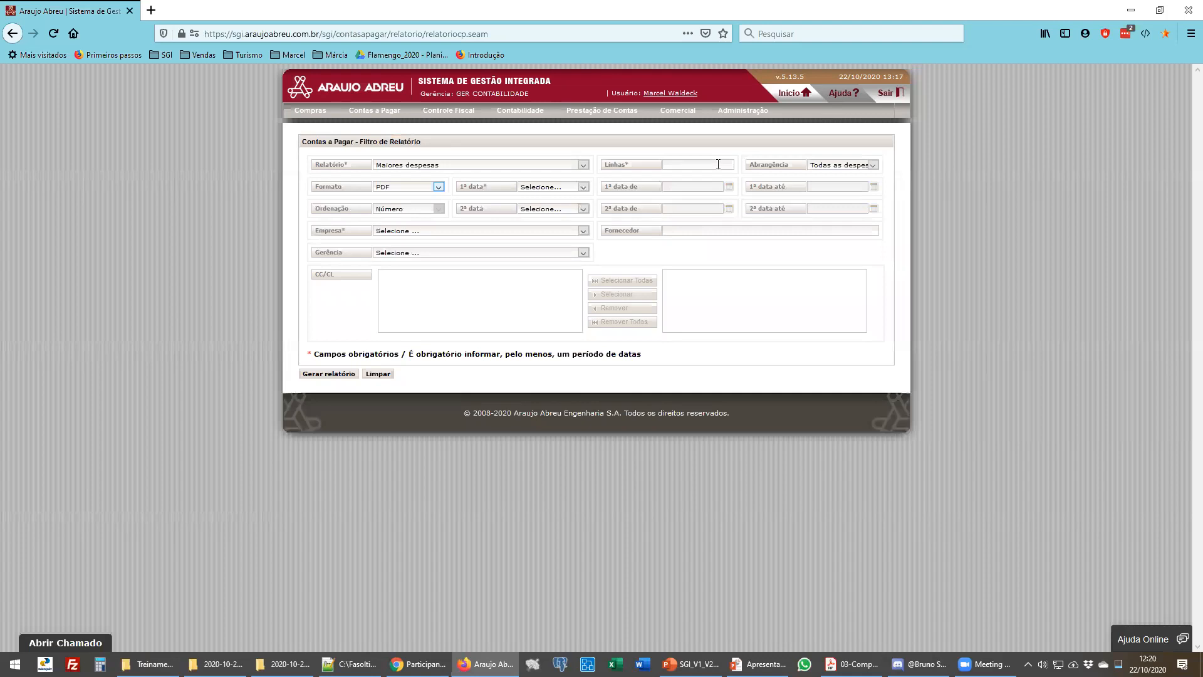
{"action": "left_click", "coordinate": [482, 166]}
{"action": "left_click", "coordinate": [456, 189]}
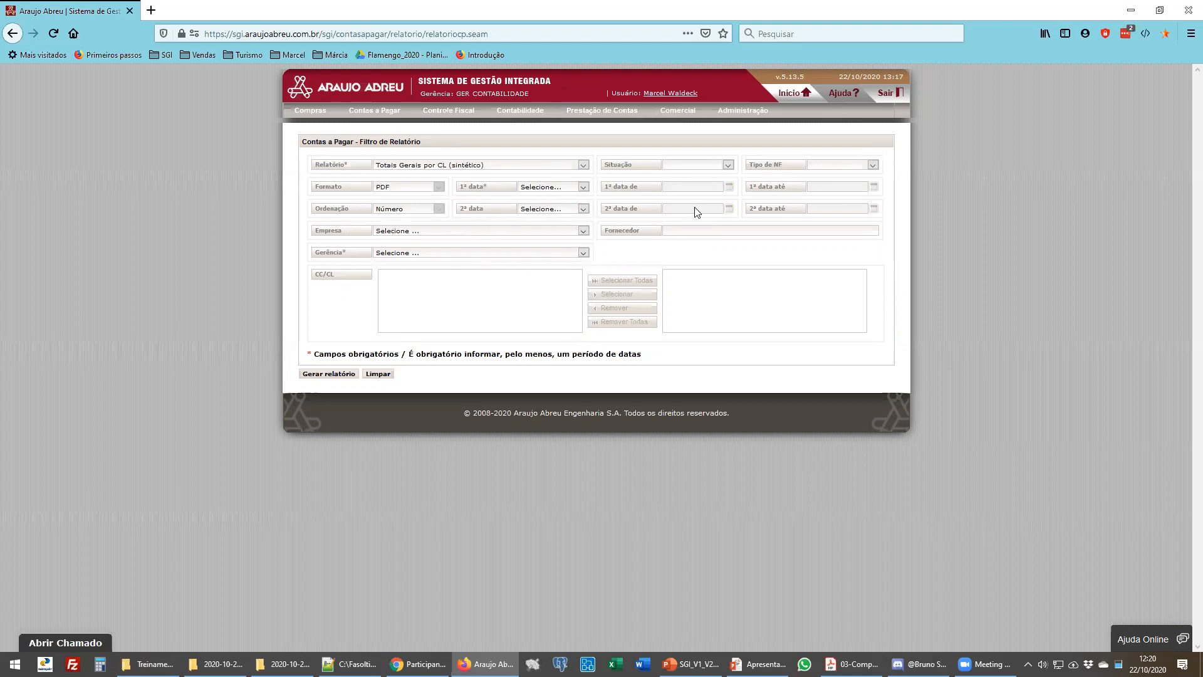
{"action": "left_click_drag", "start_coordinate": [347, 252], "coordinate": [319, 252]}
{"action": "left_click", "coordinate": [384, 254]}
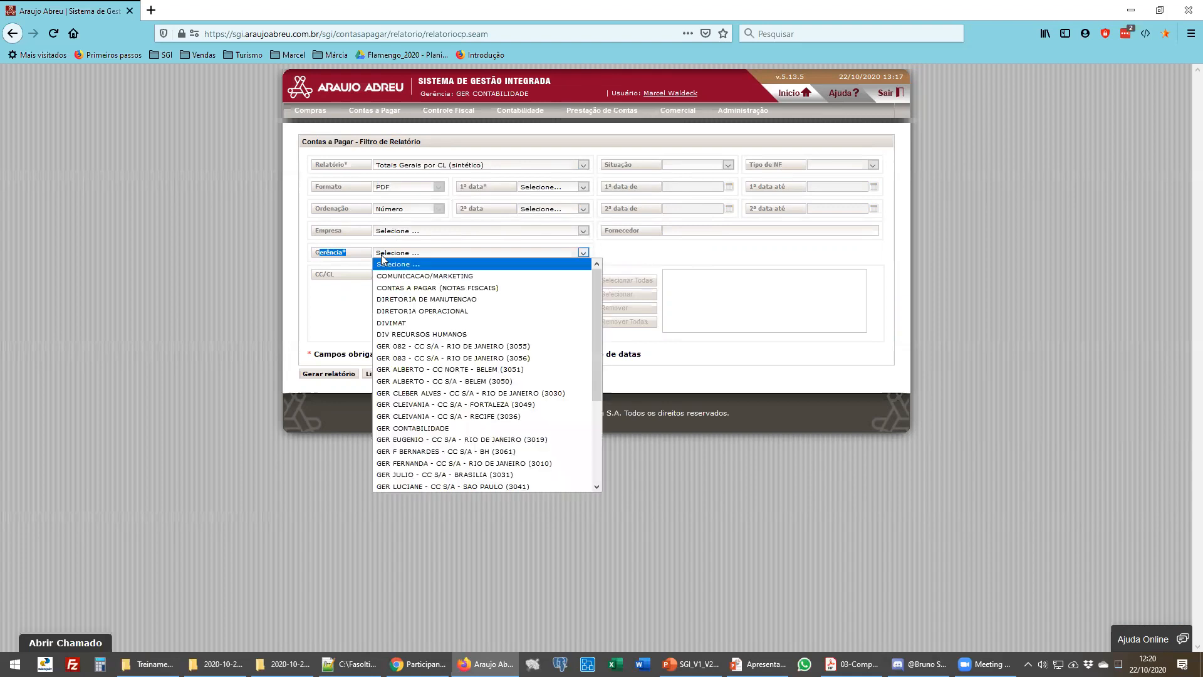
{"action": "left_click", "coordinate": [450, 394]}
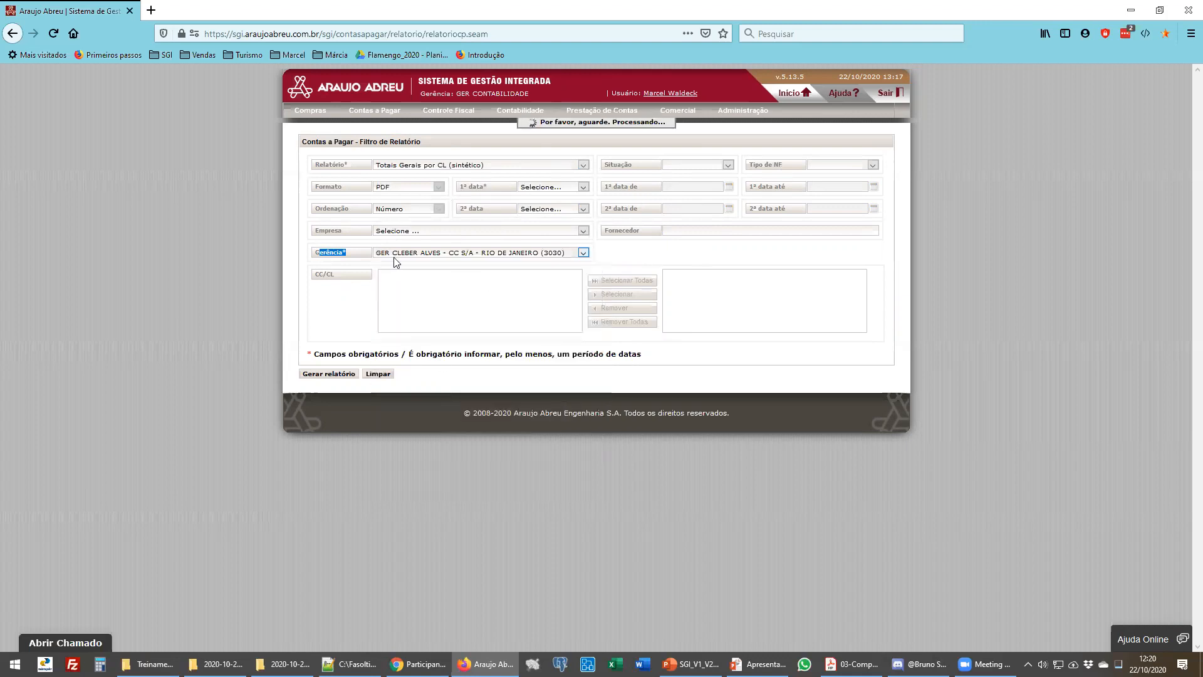
{"action": "left_click", "coordinate": [344, 254]}
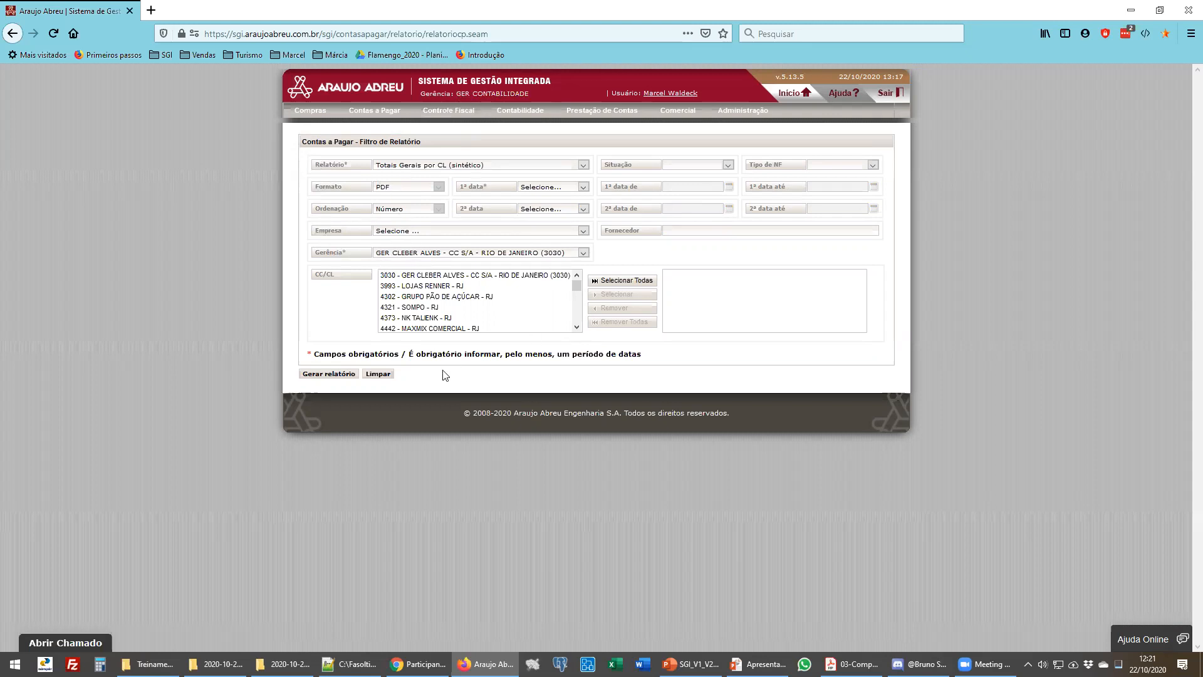
- Switch the report to Maiores despesas and check its output format options
{"action": "left_click", "coordinate": [457, 167]}
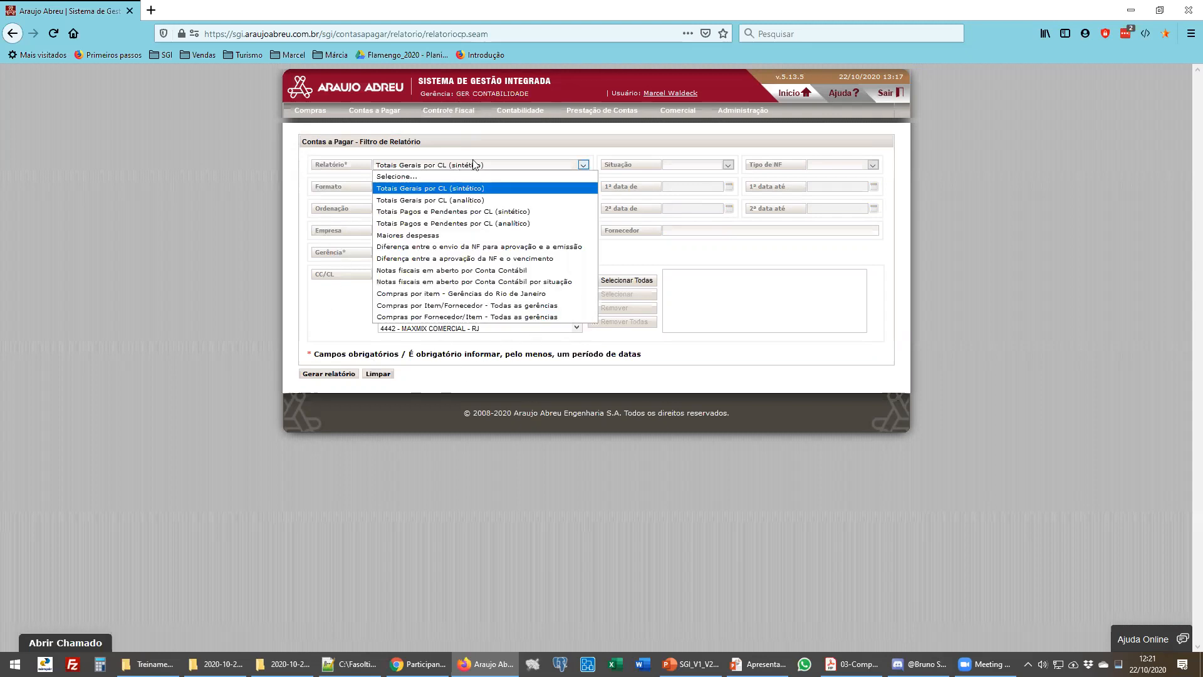
{"action": "left_click", "coordinate": [471, 167]}
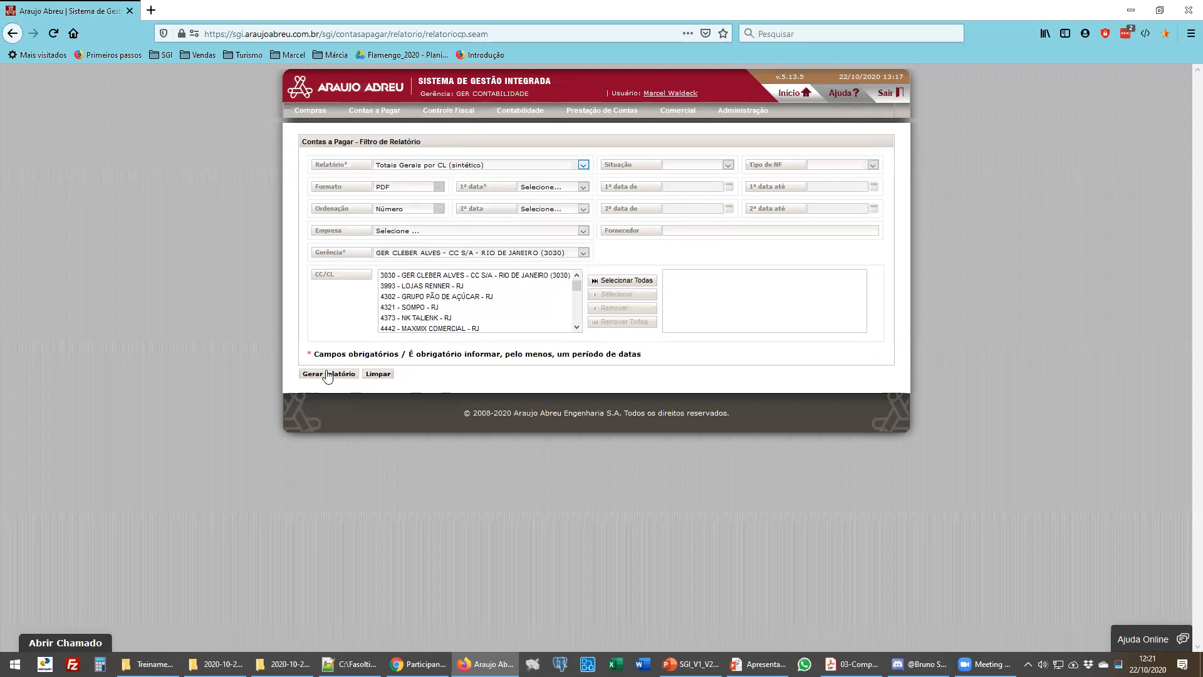
{"action": "left_click", "coordinate": [394, 186]}
{"action": "left_click", "coordinate": [411, 166]}
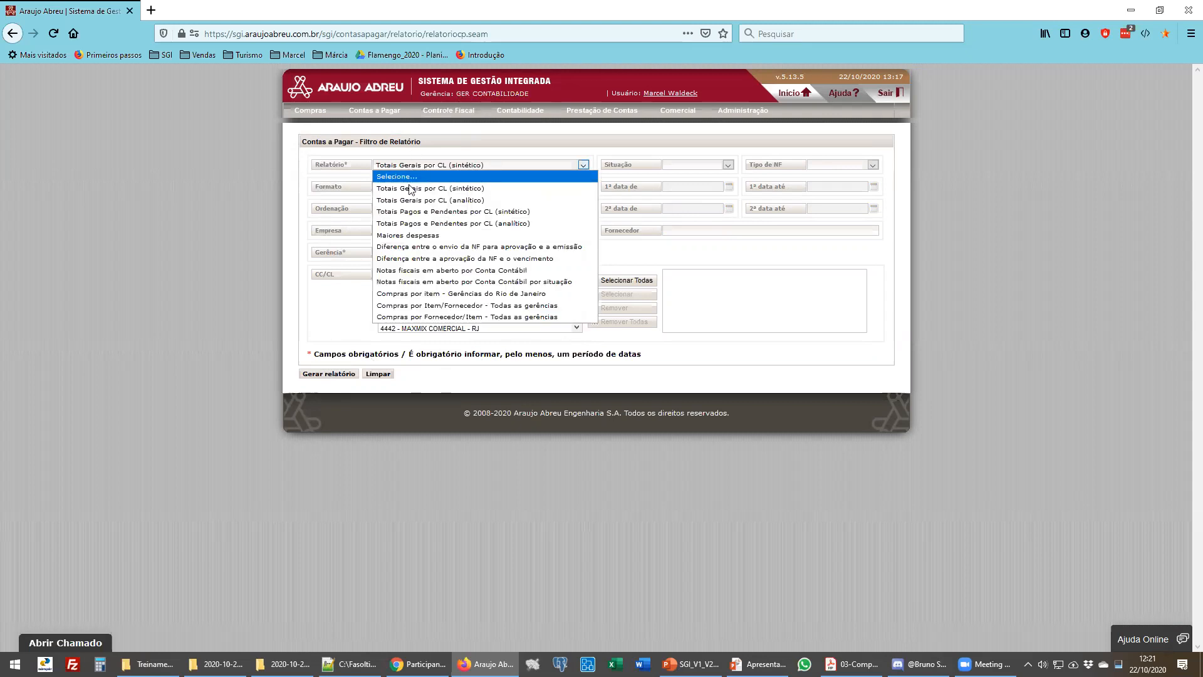
{"action": "left_click", "coordinate": [410, 236]}
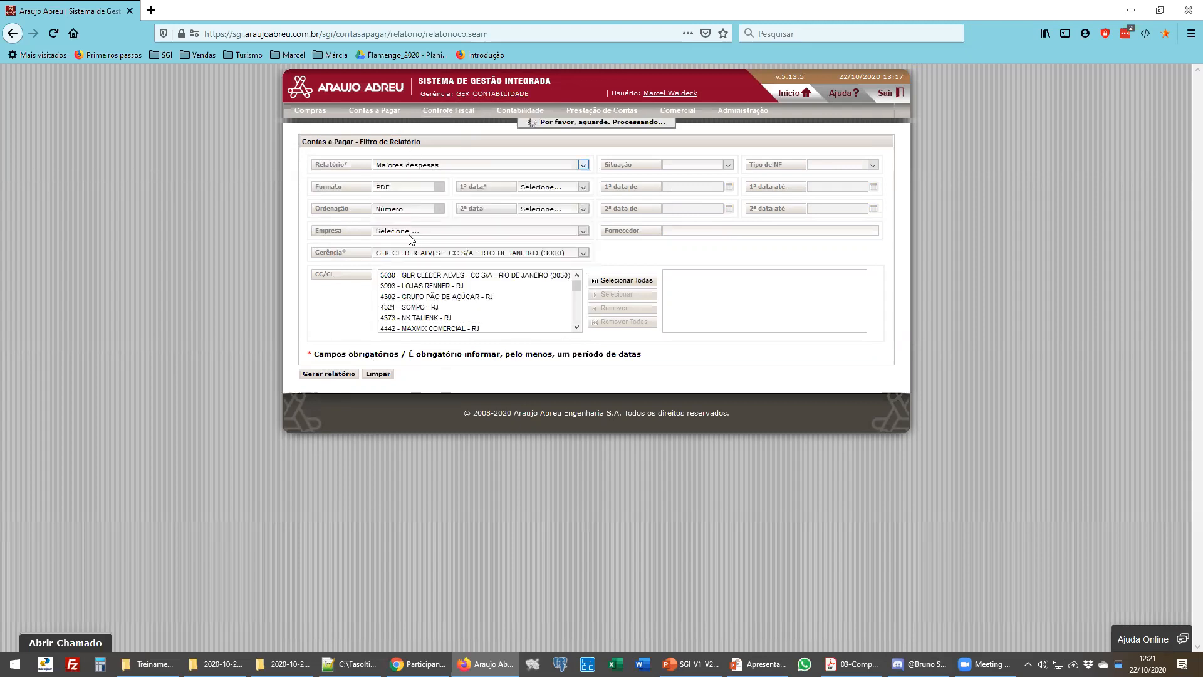
{"action": "left_click", "coordinate": [421, 187]}
{"action": "left_click", "coordinate": [421, 187]}
- Try the Compras por Item/Fornecedor and Compras por Fornecedor/Item - Todas as gerências reports
{"action": "left_click", "coordinate": [432, 163]}
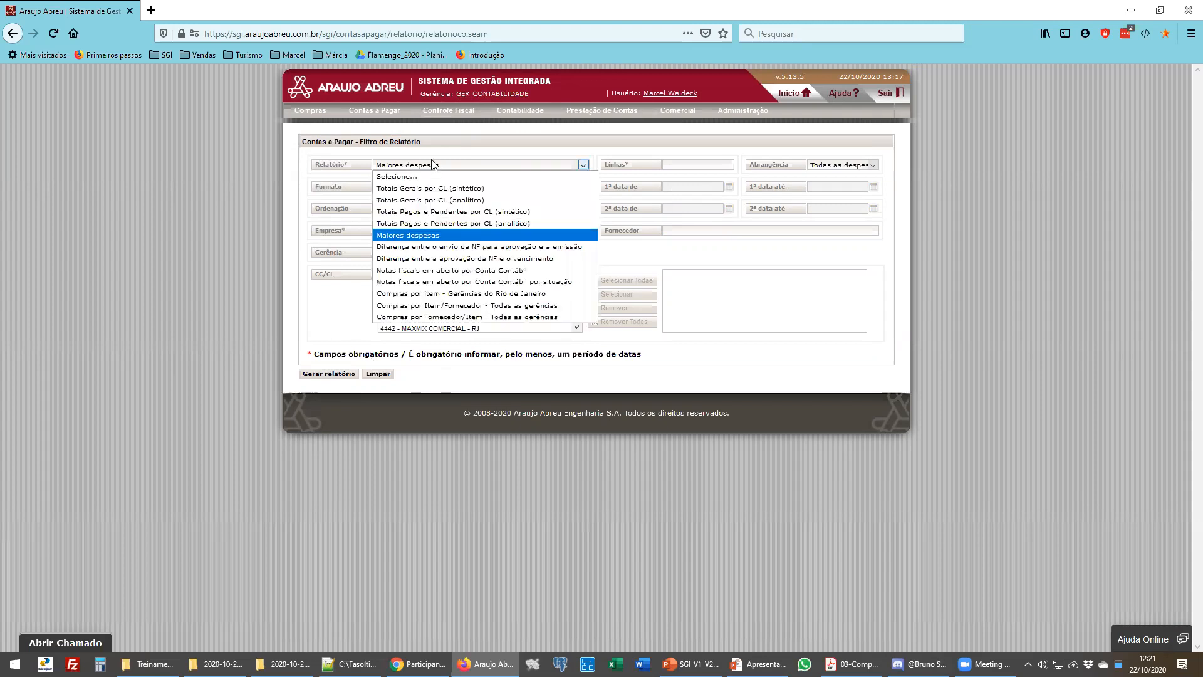
{"action": "left_click", "coordinate": [429, 305]}
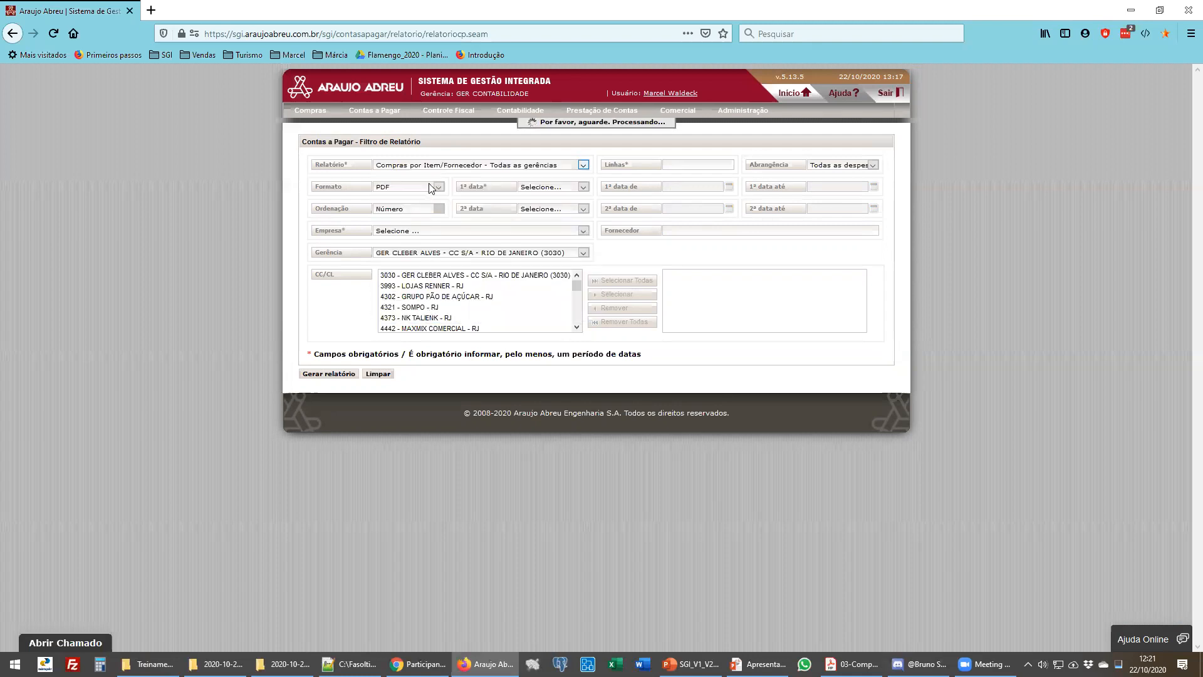
{"action": "left_click", "coordinate": [426, 166]}
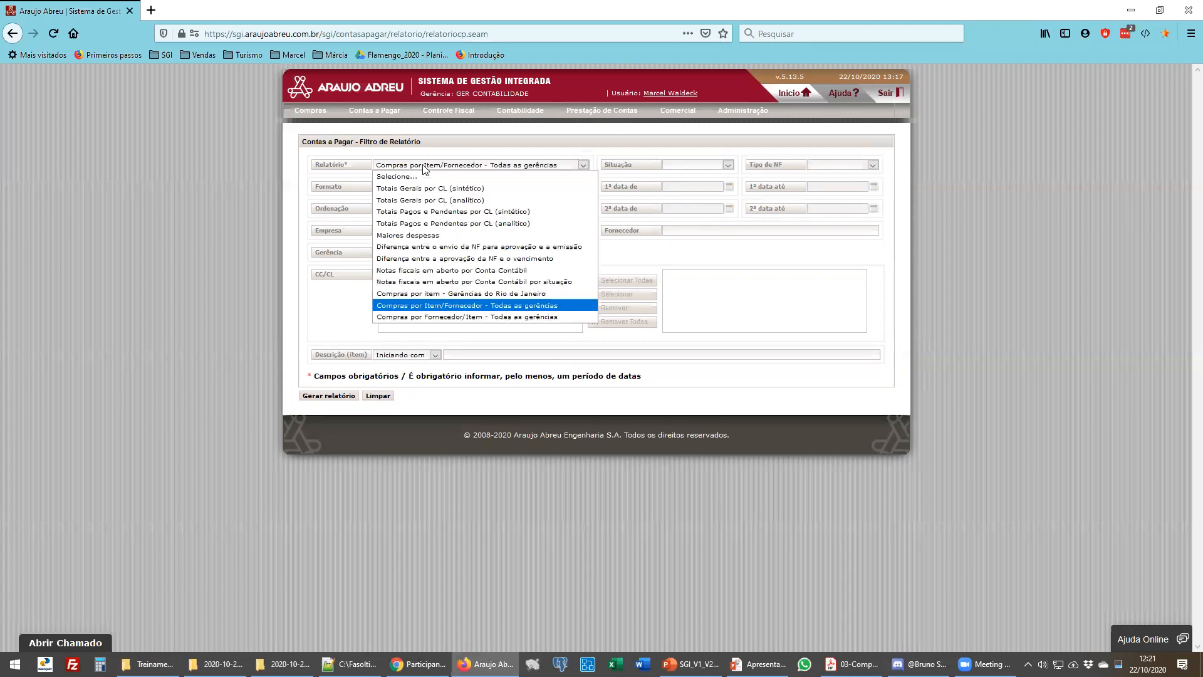
{"action": "left_click", "coordinate": [430, 309]}
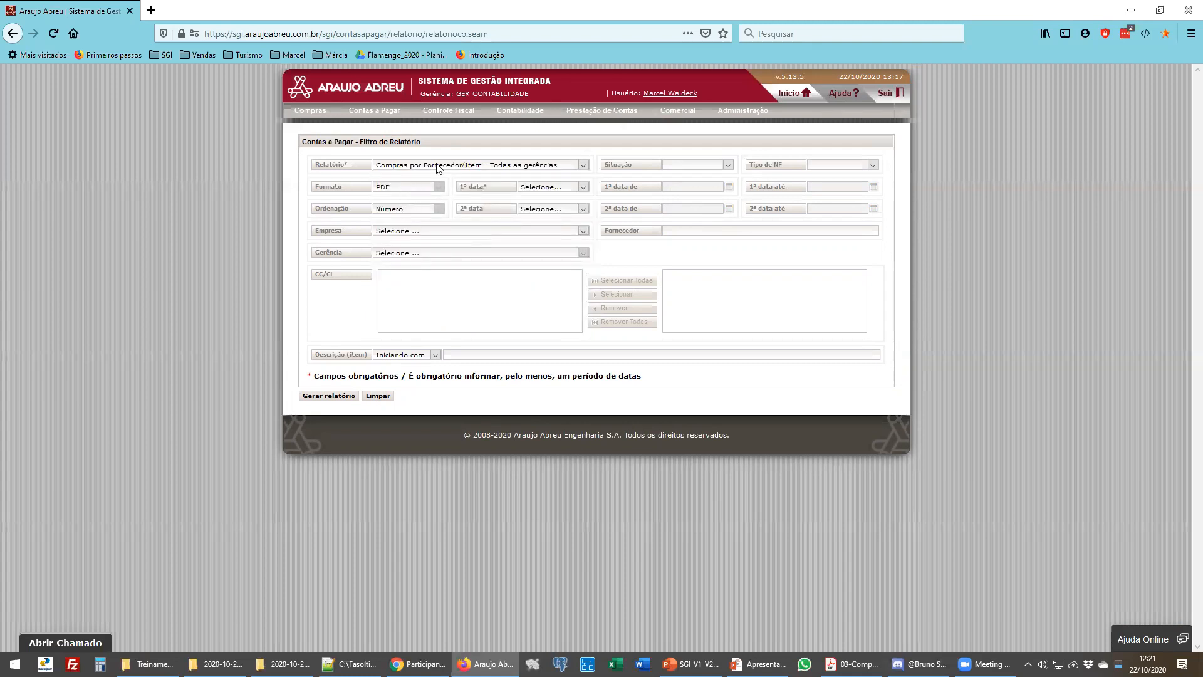
- Switch the report to Compras por item - Gerências do Rio de Janeiro
{"action": "left_click", "coordinate": [439, 167]}
{"action": "left_click", "coordinate": [446, 303]}
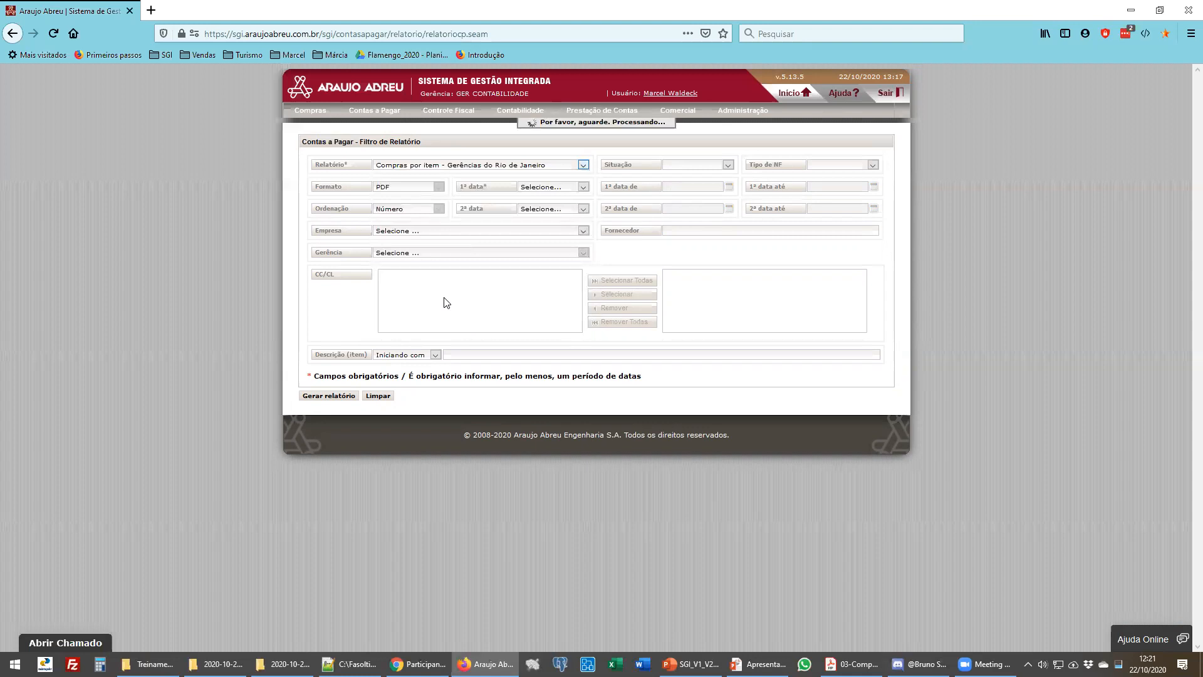
- Switch the report to Notas fiscais em aberto por Conta Contábil por situação and review the report list
{"action": "left_click", "coordinate": [451, 167]}
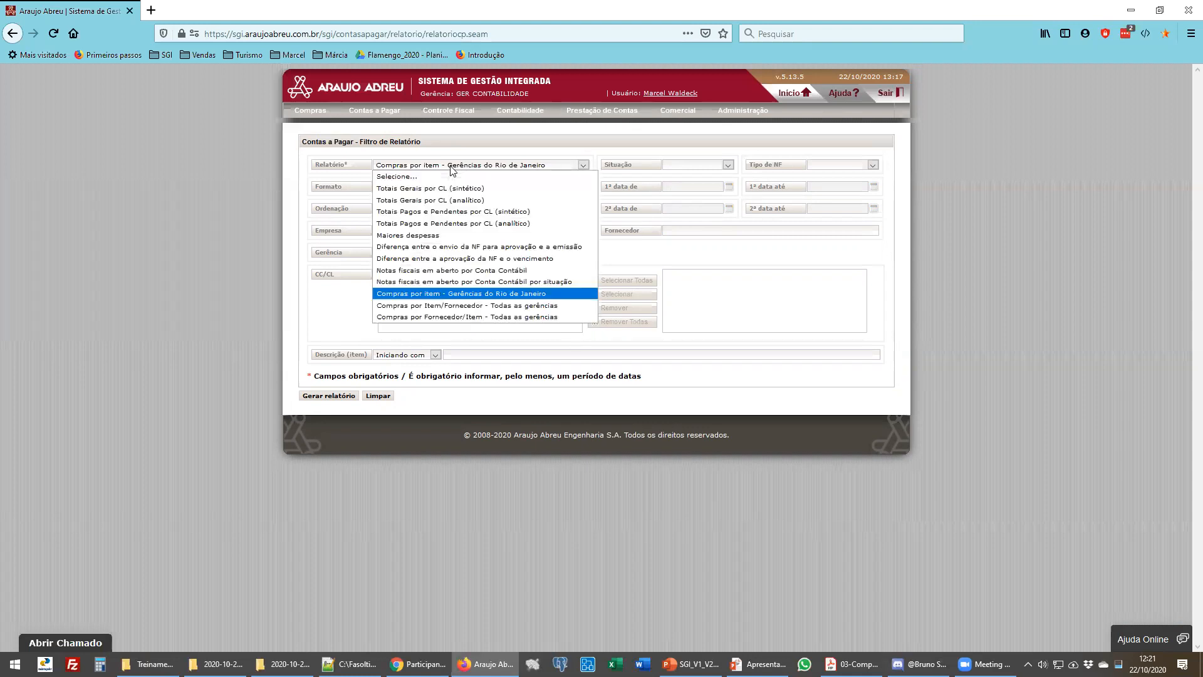
{"action": "left_click", "coordinate": [446, 286]}
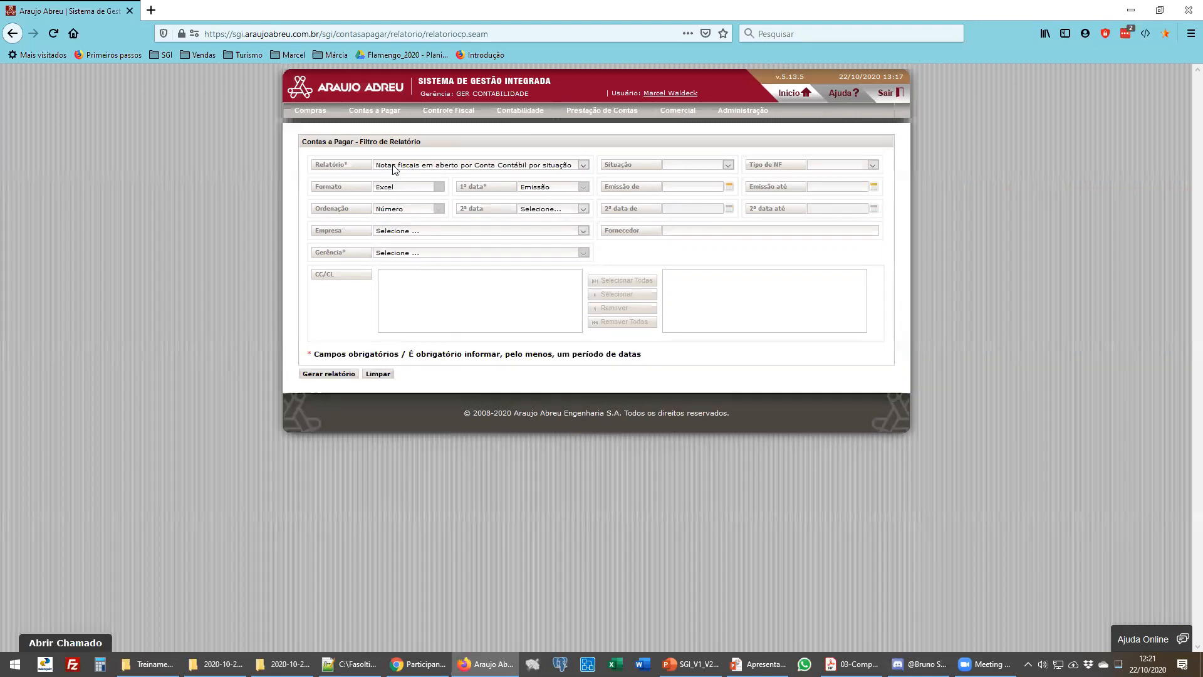
{"action": "left_click", "coordinate": [394, 166]}
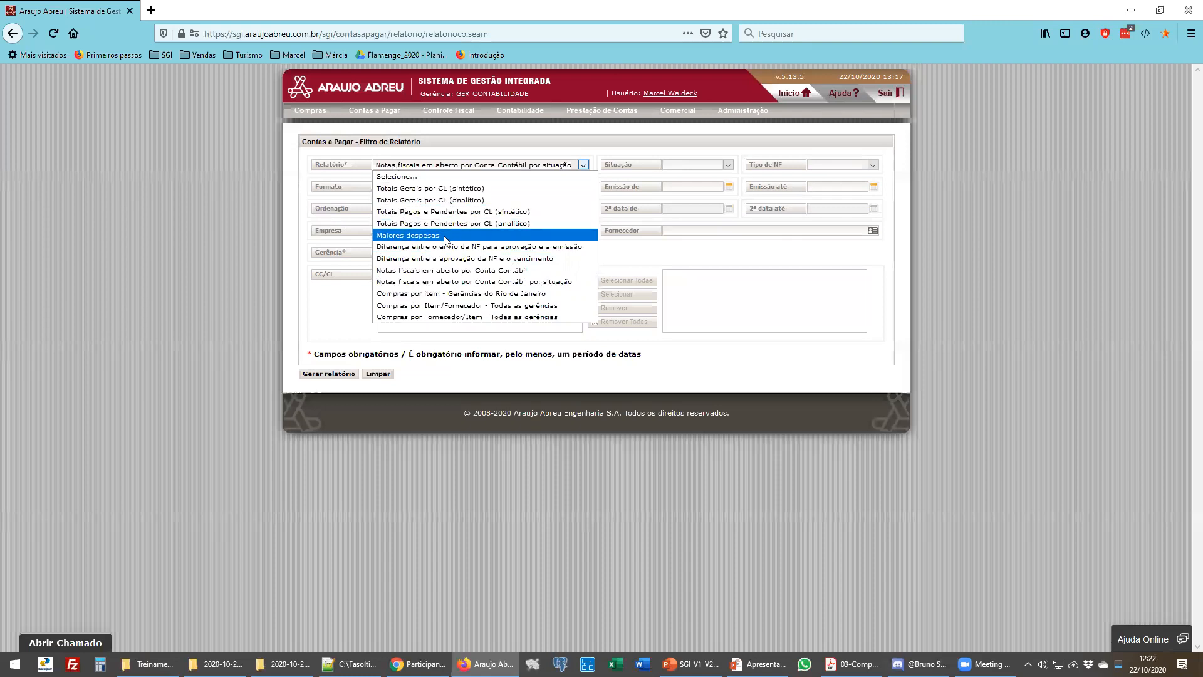
{"action": "left_click", "coordinate": [346, 325]}
- Open the Favorecidos register, search all payees and open the first payee's record
{"action": "mouse_move", "coordinate": [381, 117]}
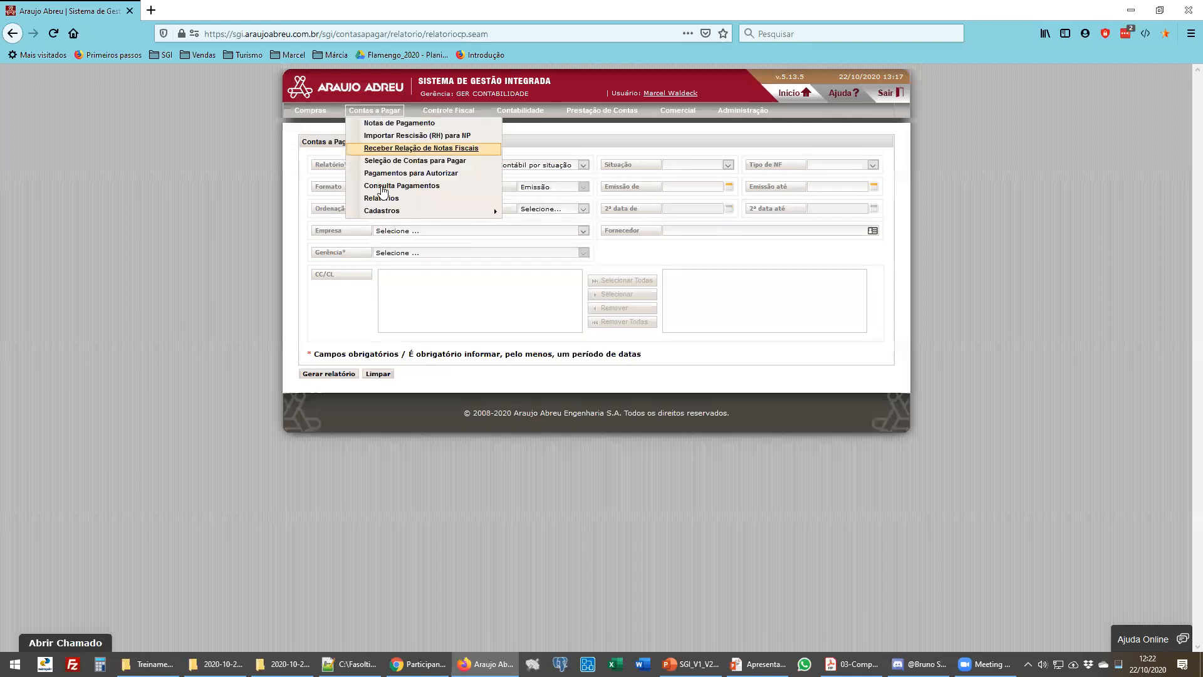
{"action": "mouse_move", "coordinate": [385, 214]}
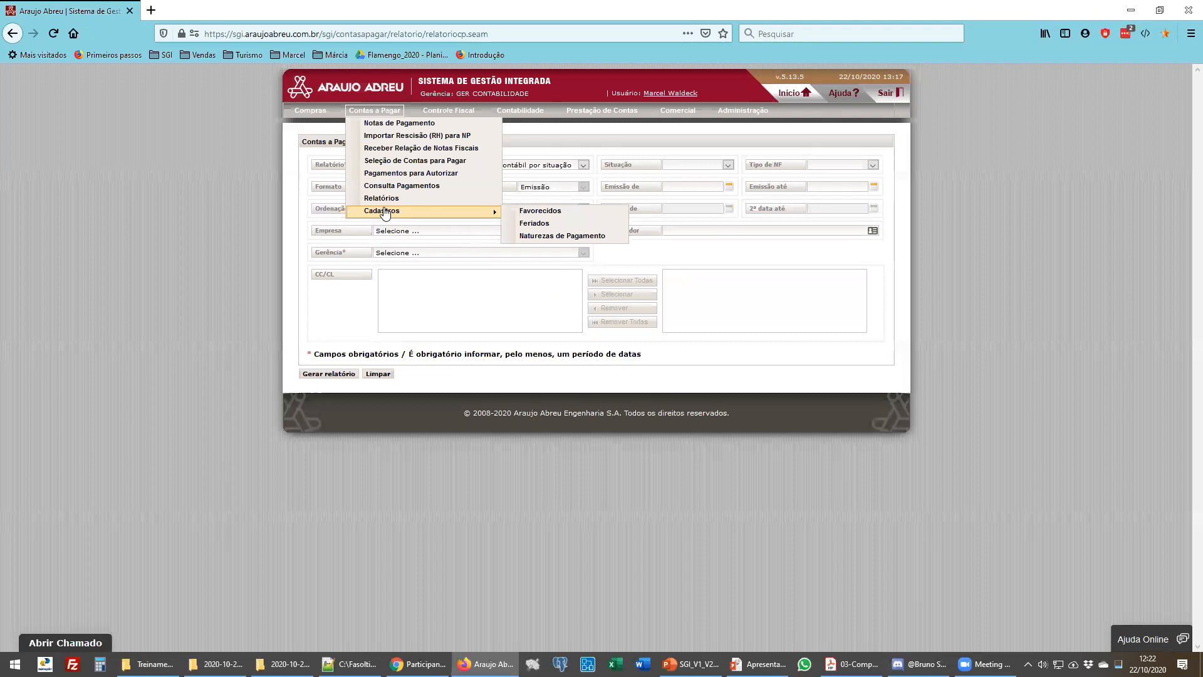
{"action": "left_click", "coordinate": [542, 213]}
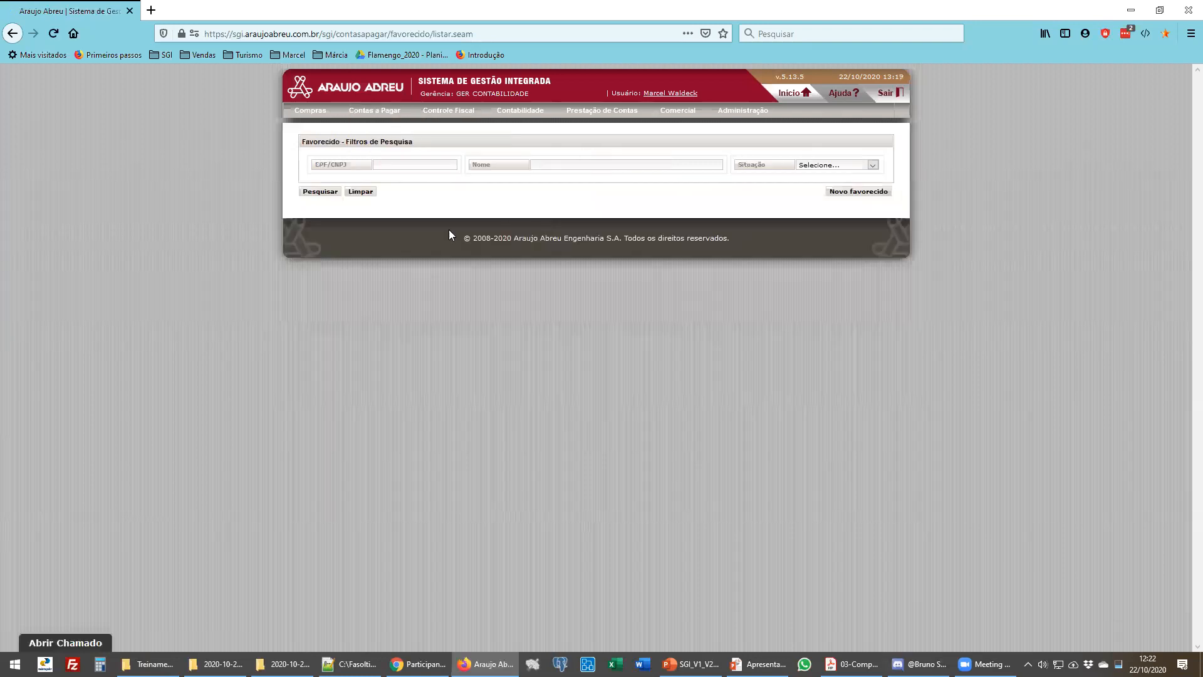
{"action": "left_click", "coordinate": [321, 192]}
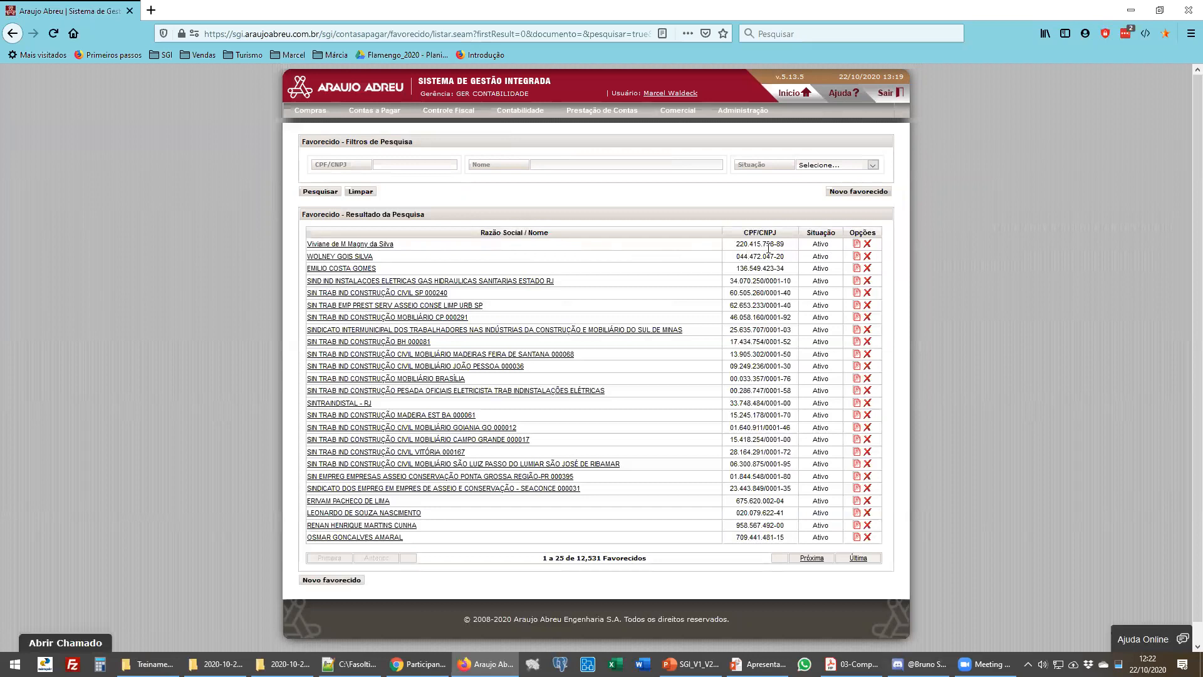
{"action": "left_click", "coordinate": [372, 245]}
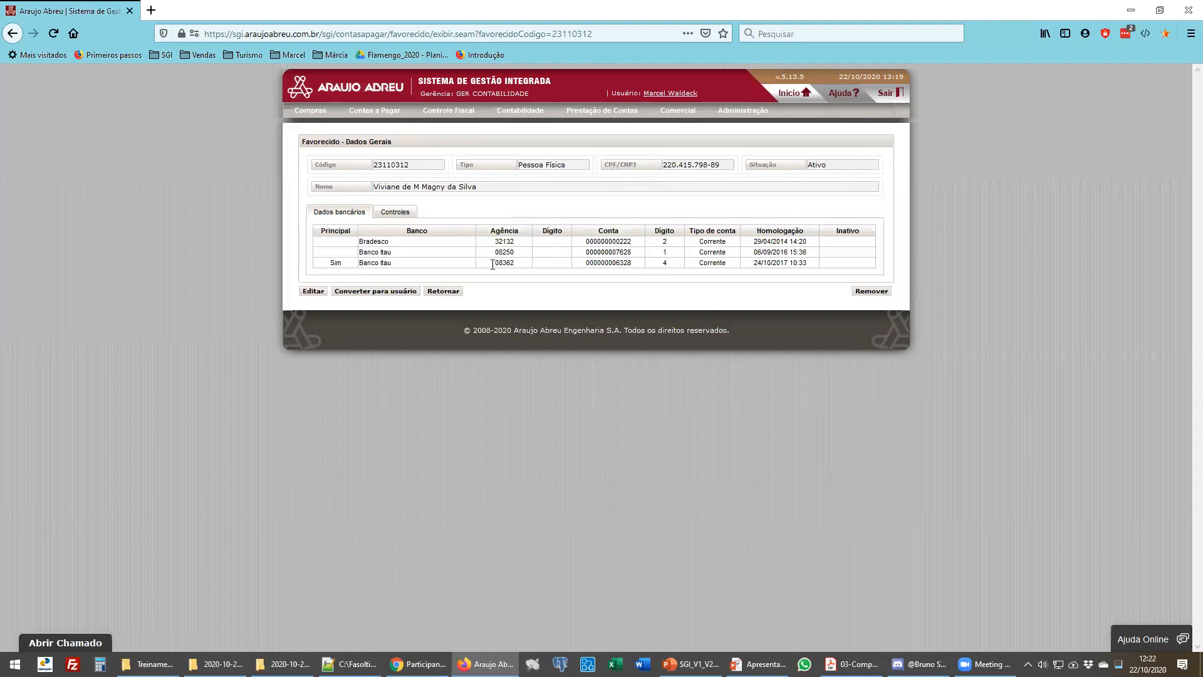
- Examine the payee's bank account details and the registration controls tab
{"action": "double_click", "coordinate": [335, 264]}
{"action": "left_click", "coordinate": [330, 269]}
{"action": "left_click", "coordinate": [407, 217]}
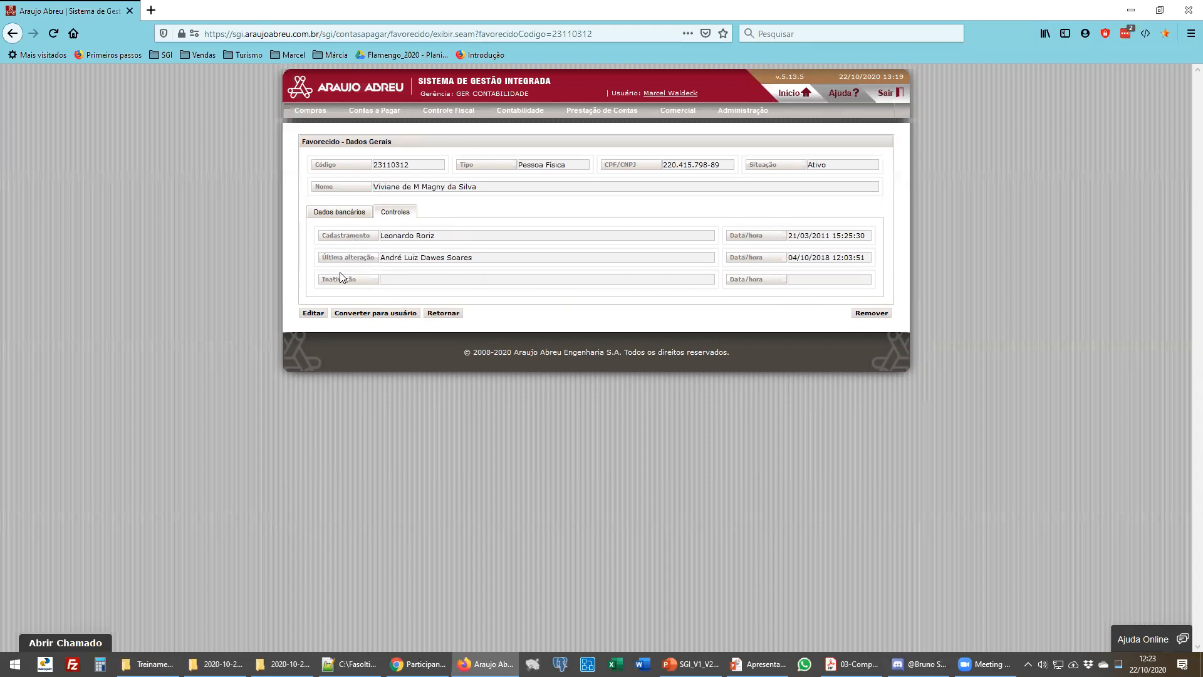
{"action": "left_click", "coordinate": [355, 213]}
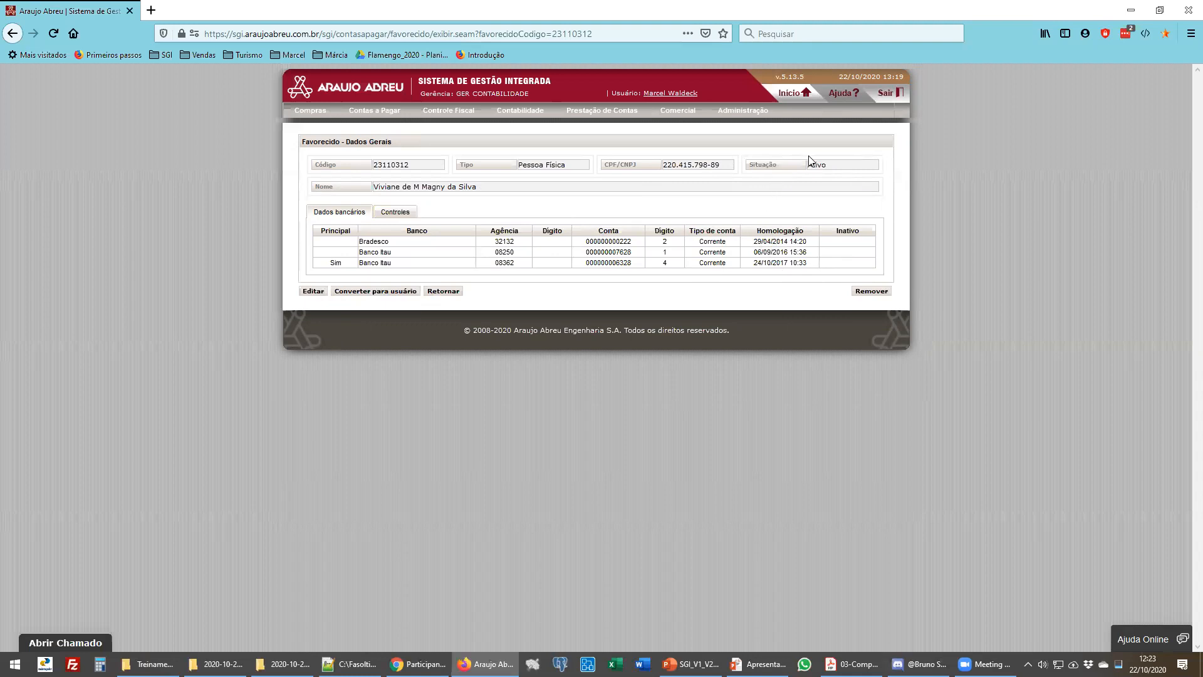
{"action": "left_click", "coordinate": [397, 213]}
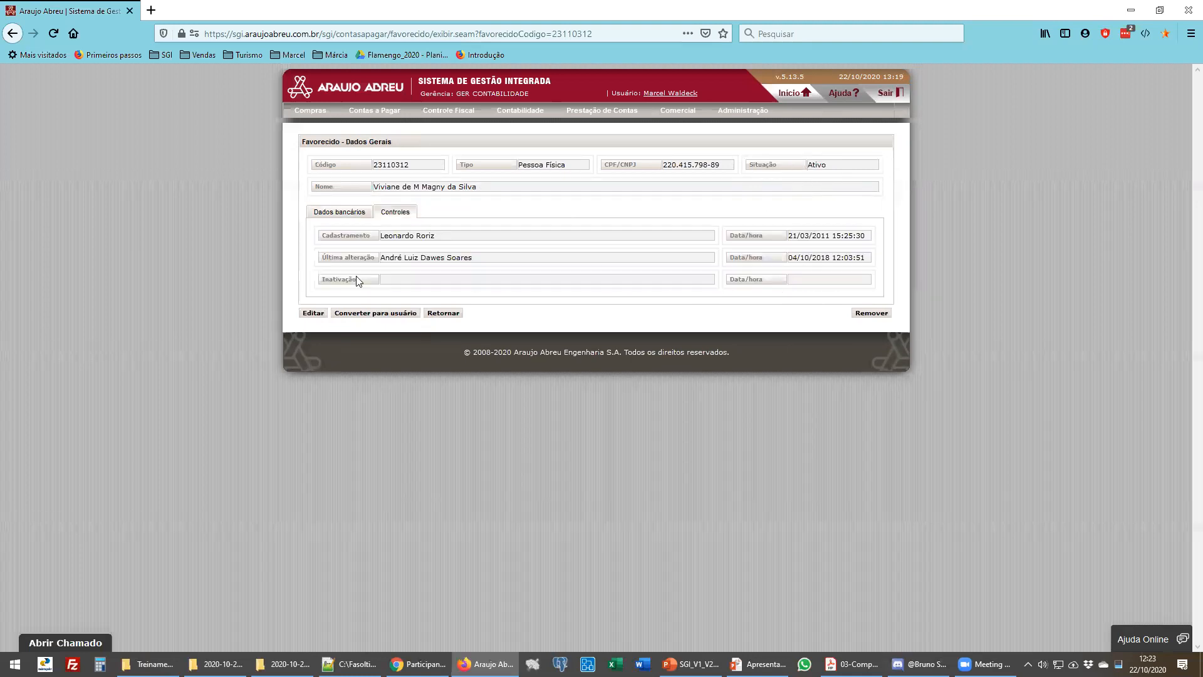
{"action": "left_click_drag", "start_coordinate": [329, 279], "coordinate": [353, 284]}
{"action": "left_click", "coordinate": [452, 217]}
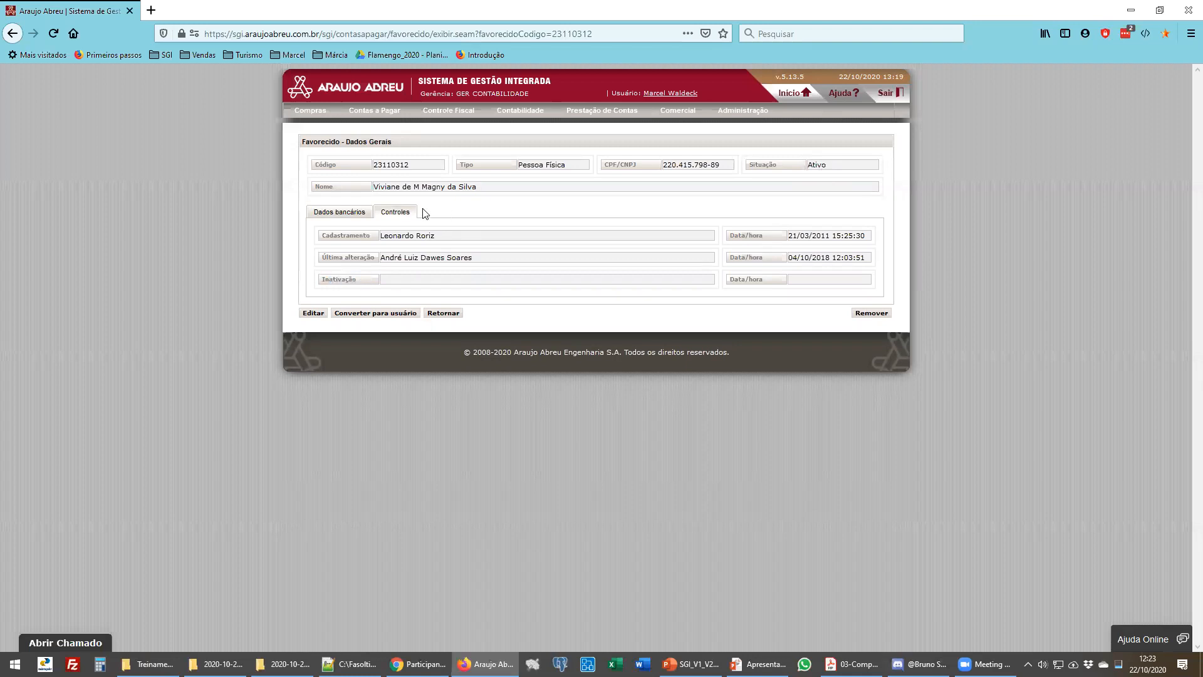
{"action": "left_click", "coordinate": [341, 214]}
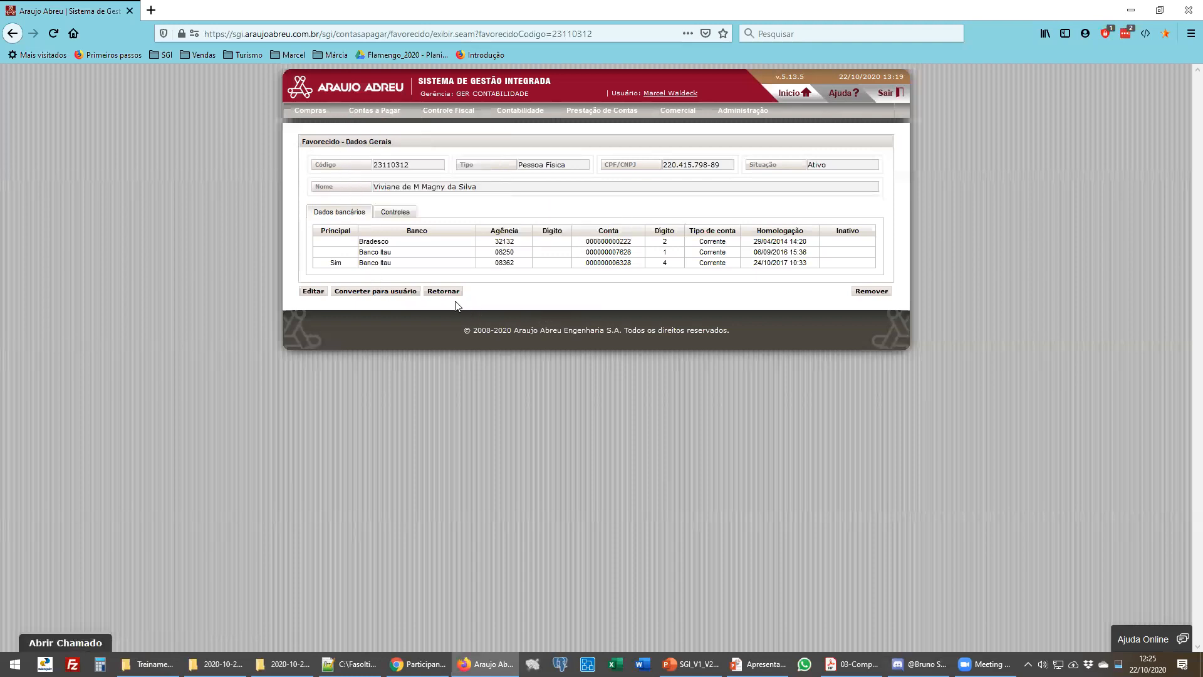
- Open the Feriados register and search all holidays
{"action": "mouse_move", "coordinate": [371, 112]}
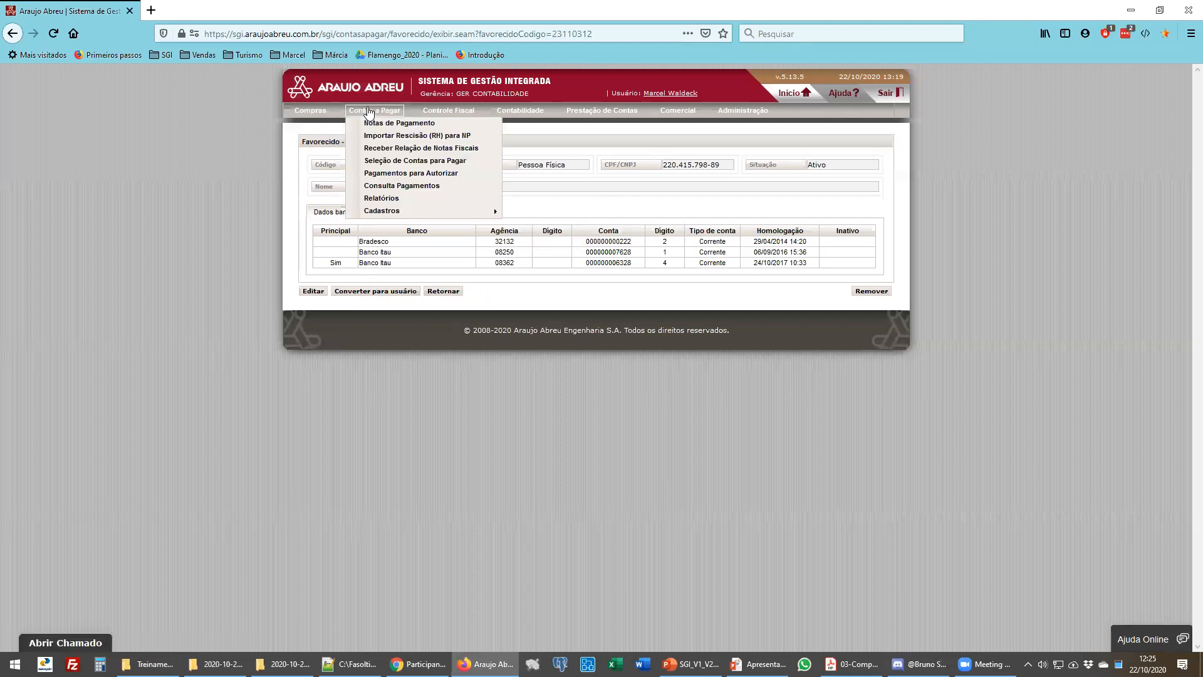
{"action": "mouse_move", "coordinate": [391, 213]}
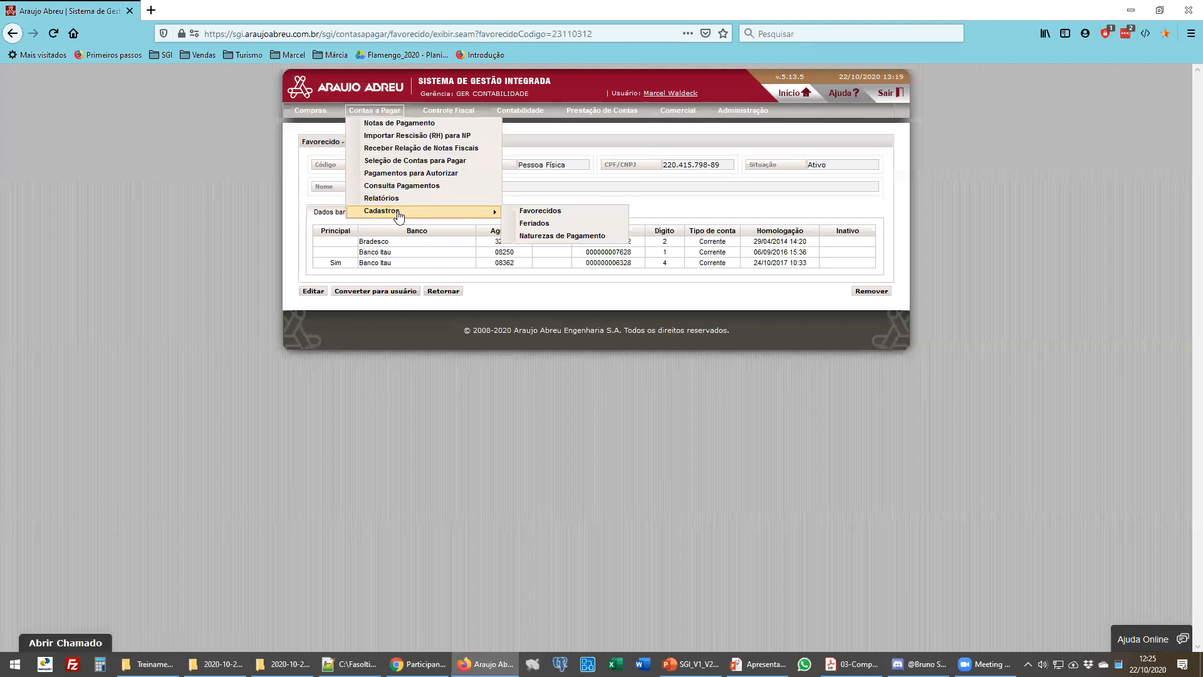
{"action": "left_click", "coordinate": [535, 224]}
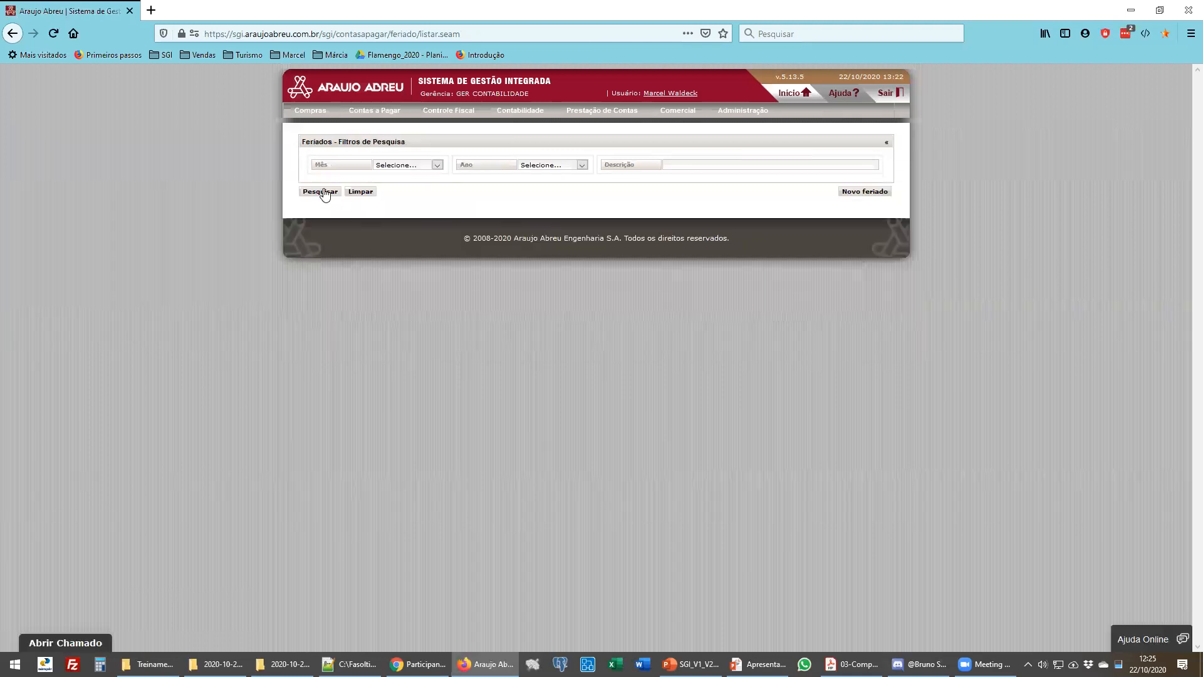
{"action": "left_click", "coordinate": [322, 191]}
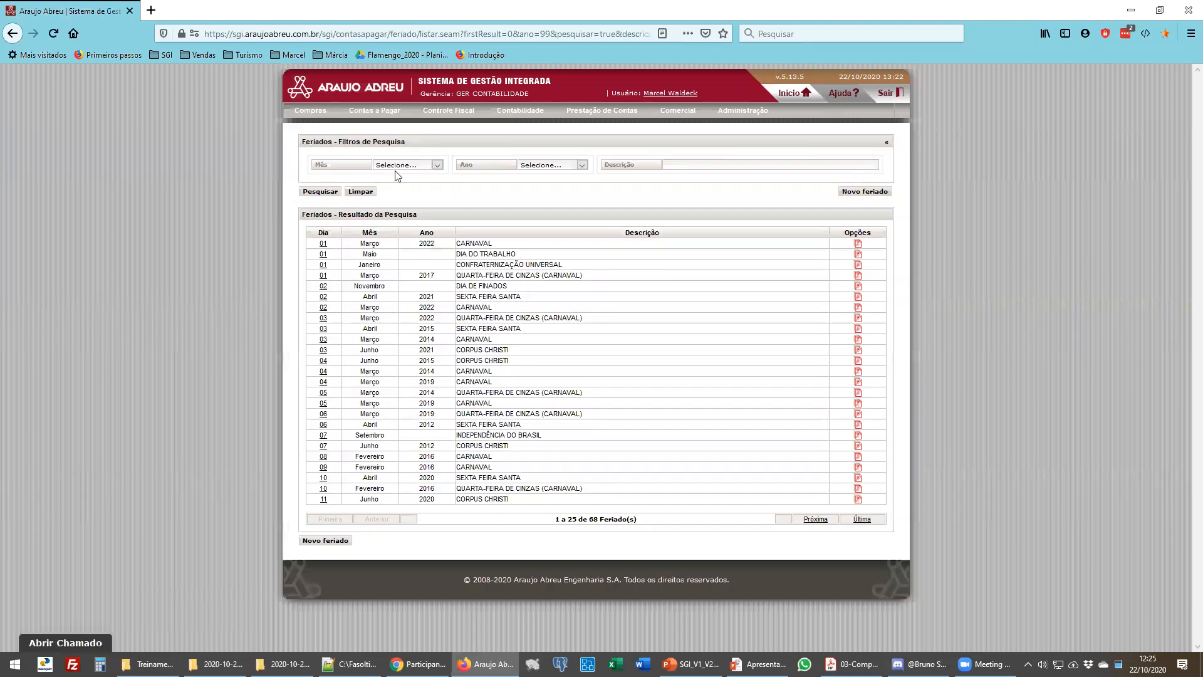
- Search holidays filtered by the year 2020
{"action": "left_click", "coordinate": [552, 166]}
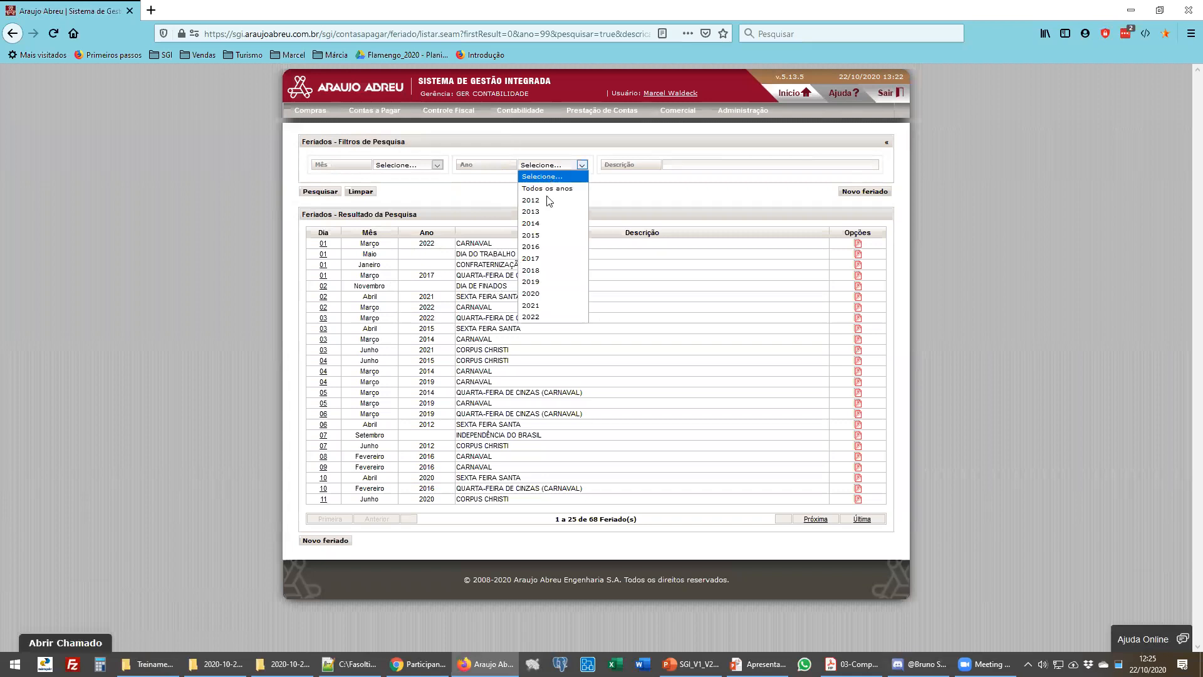
{"action": "left_click", "coordinate": [544, 294]}
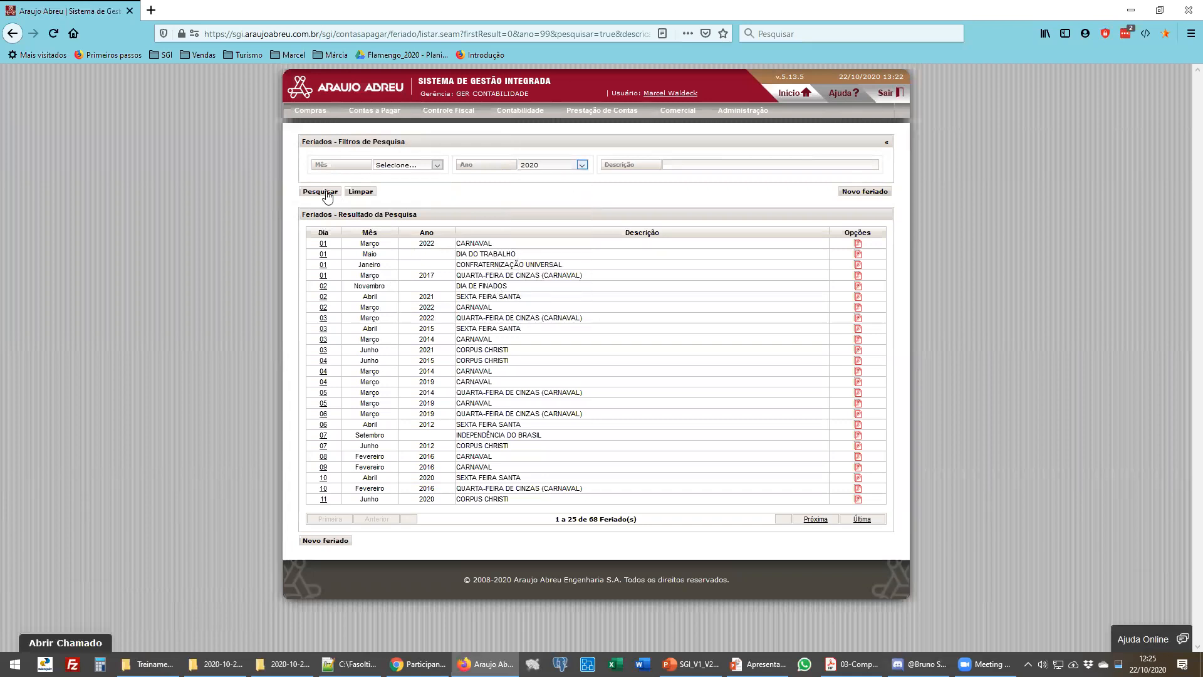
{"action": "left_click", "coordinate": [322, 192]}
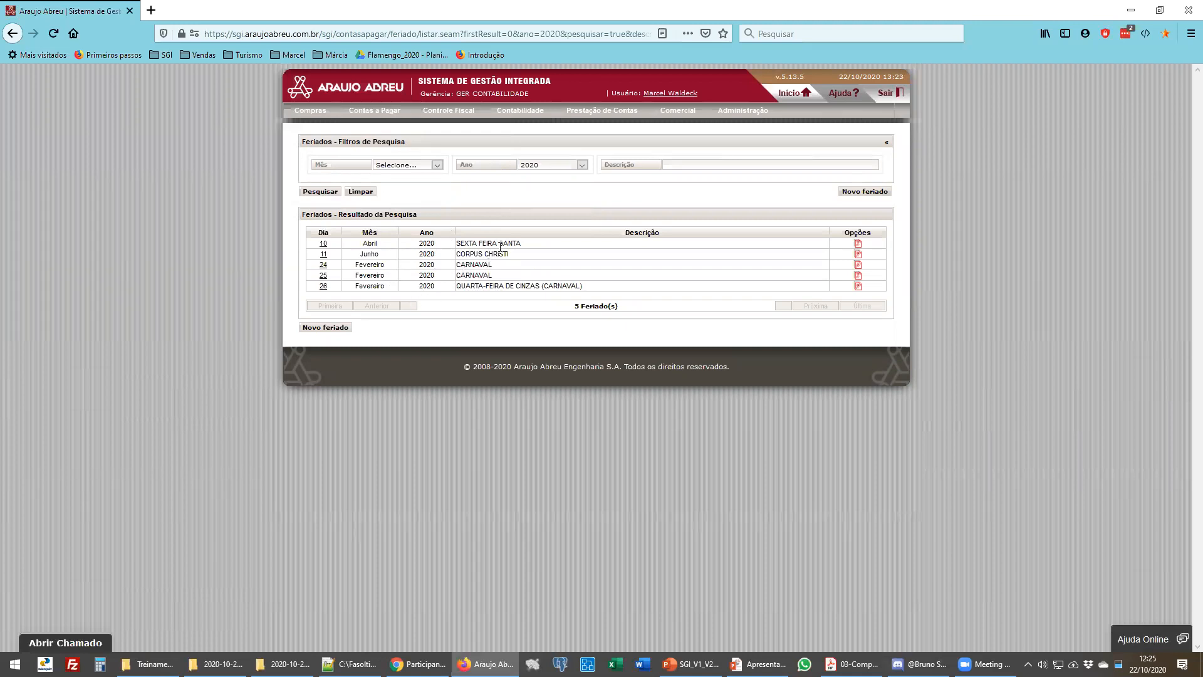
- Search holidays with the year filter set to Todos os anos
{"action": "left_click", "coordinate": [537, 165]}
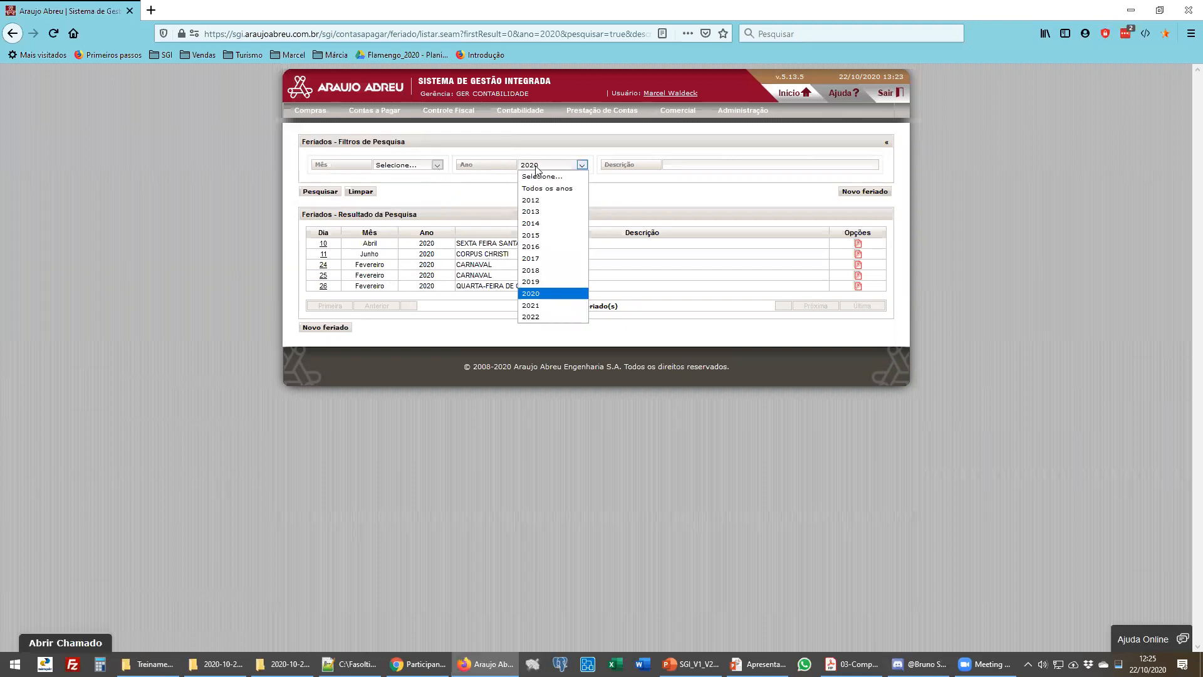
{"action": "left_click", "coordinate": [543, 187]}
{"action": "left_click", "coordinate": [316, 191]}
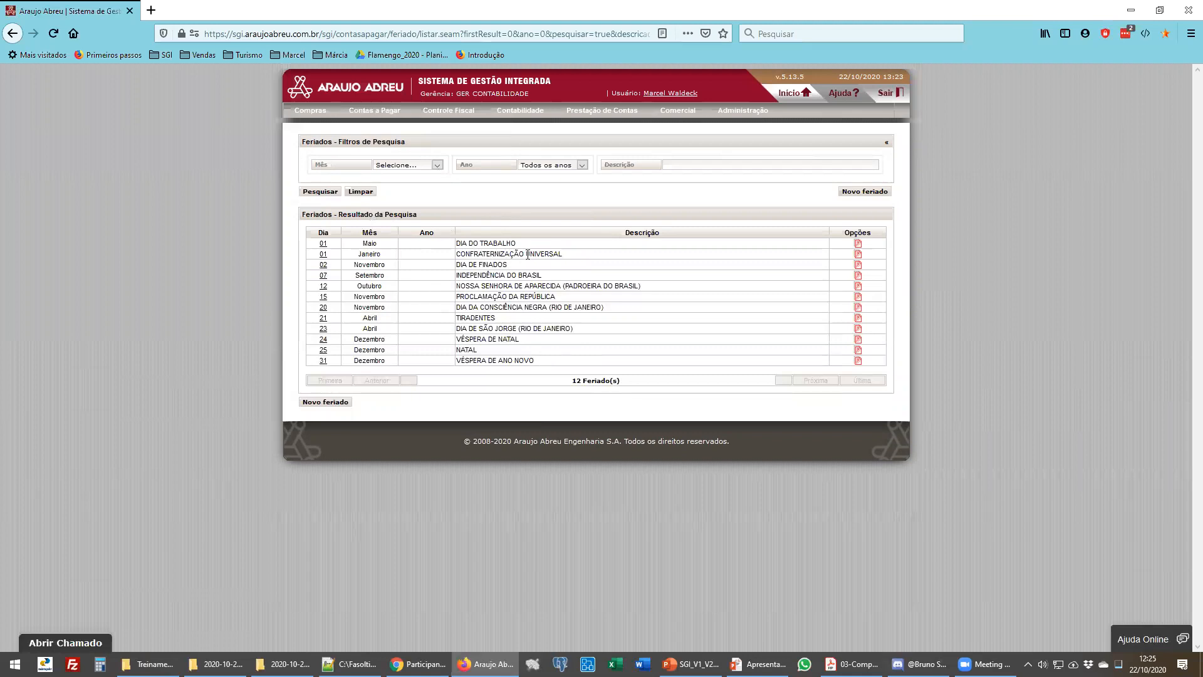
- Search holidays filtered by the year 2021
{"action": "left_click", "coordinate": [544, 165]}
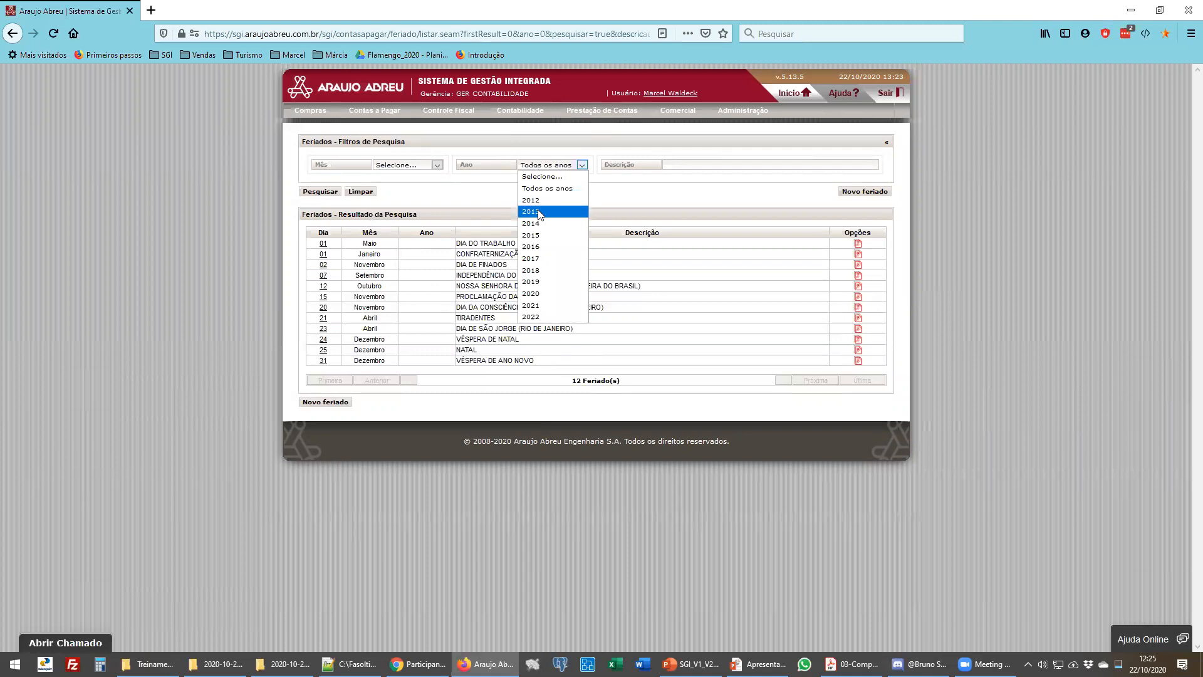
{"action": "left_click", "coordinate": [536, 305]}
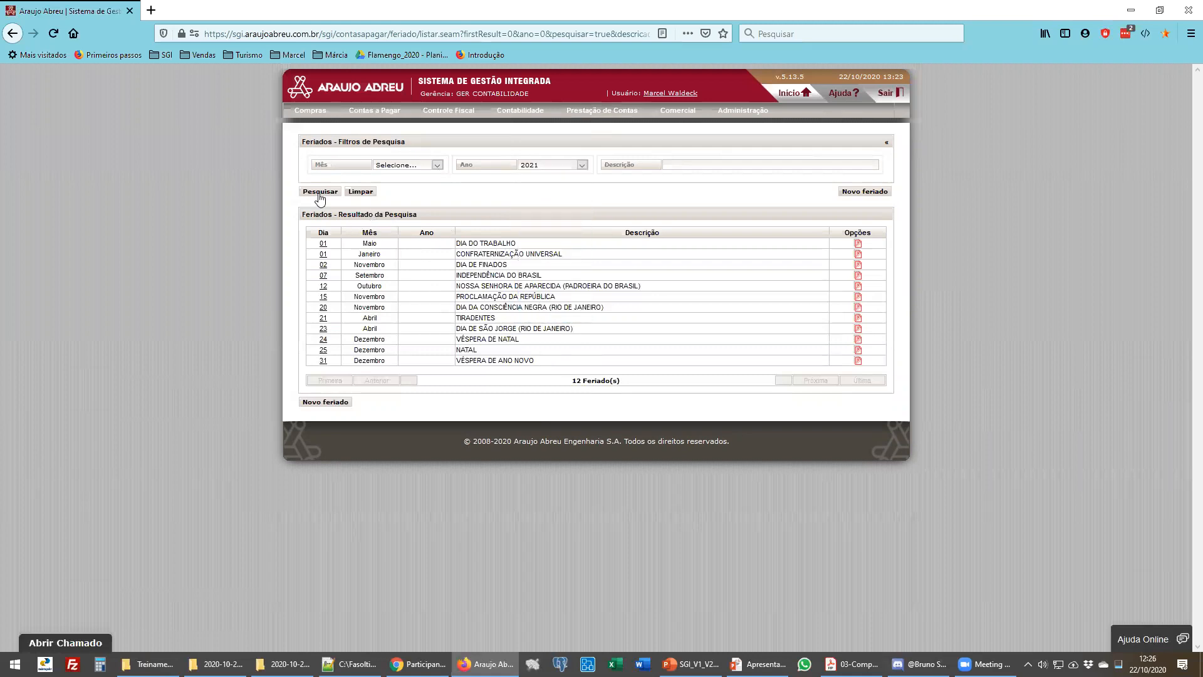
{"action": "left_click", "coordinate": [319, 194]}
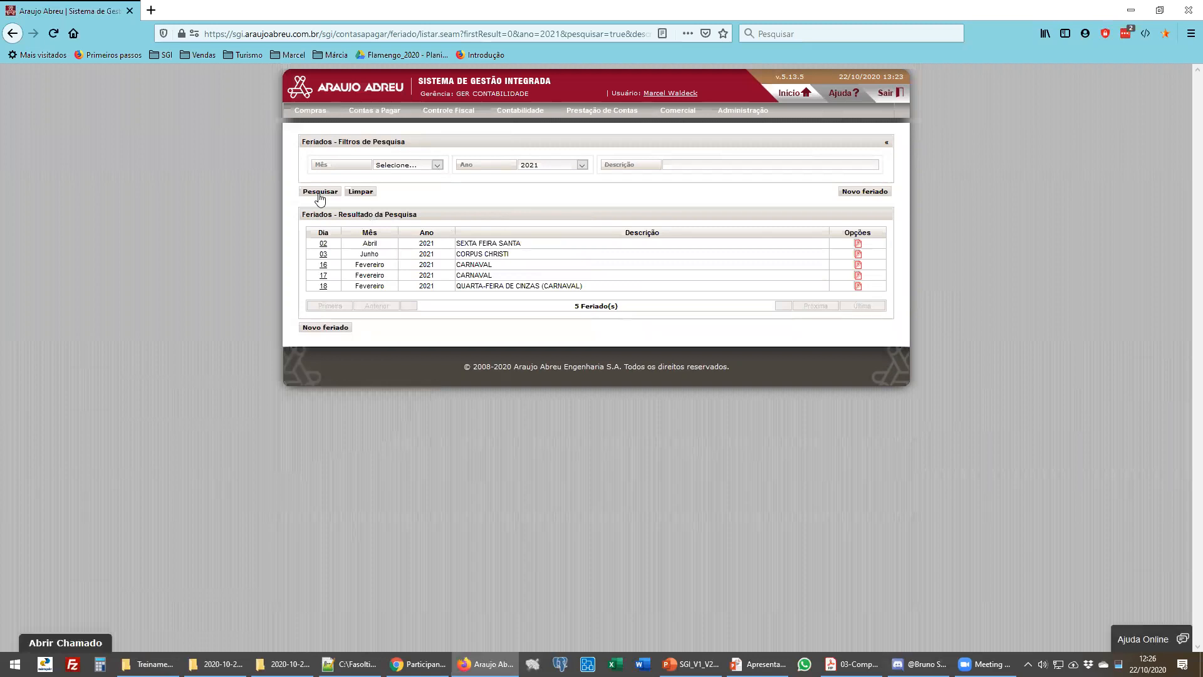